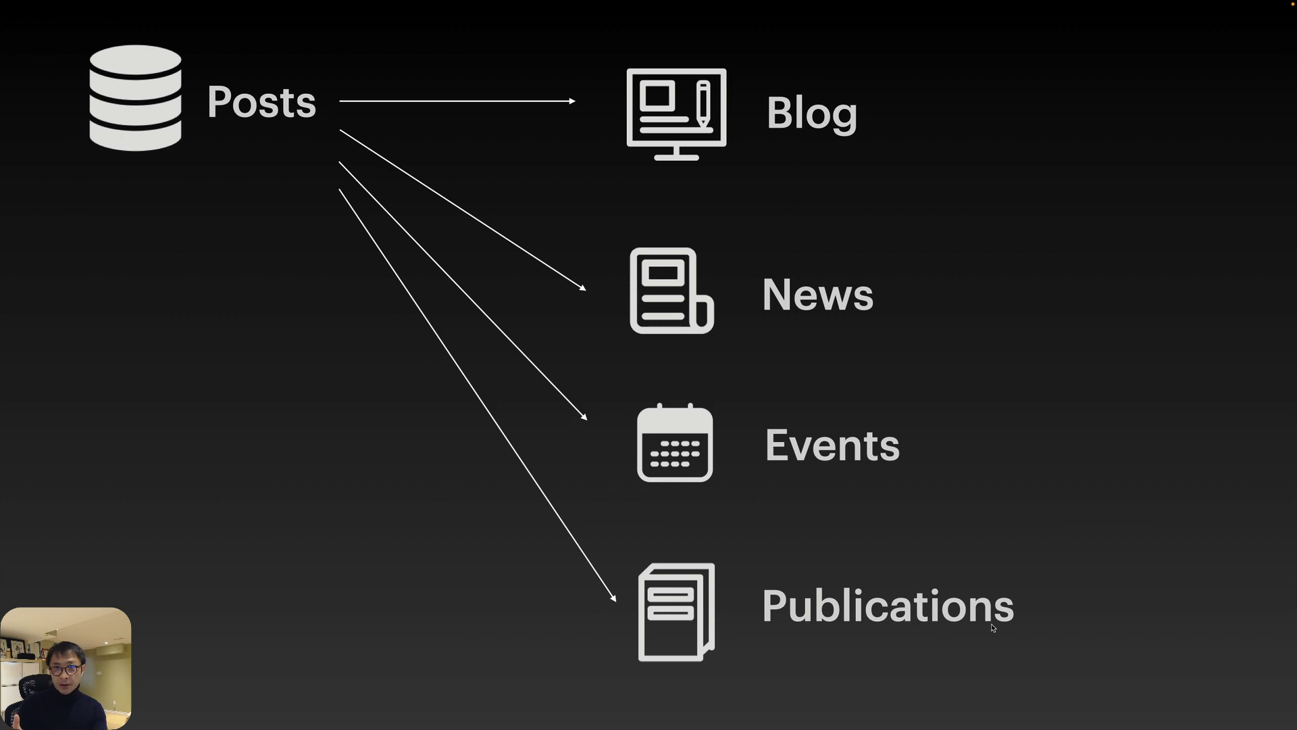
- Advance through the event and publication field slides until the Custom Post Types label appears
{"action": "key", "text": "Right"}
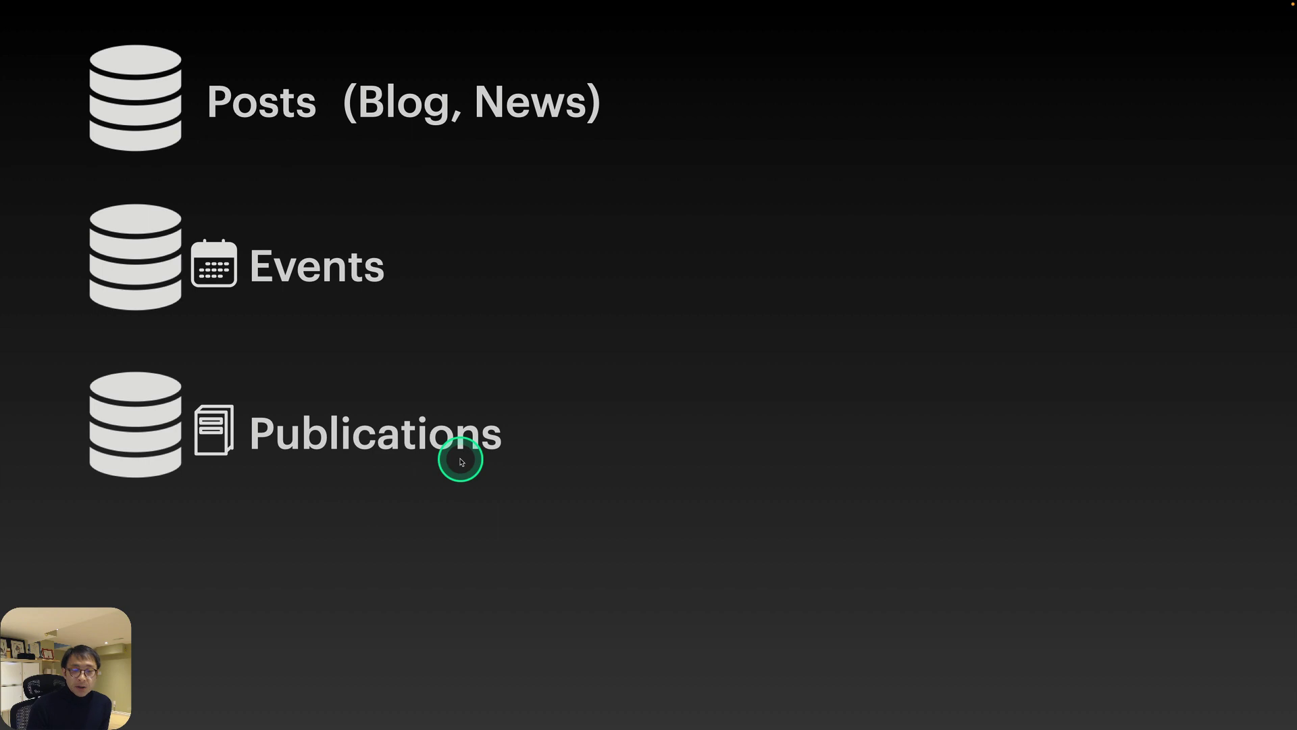
{"action": "key", "text": "Right"}
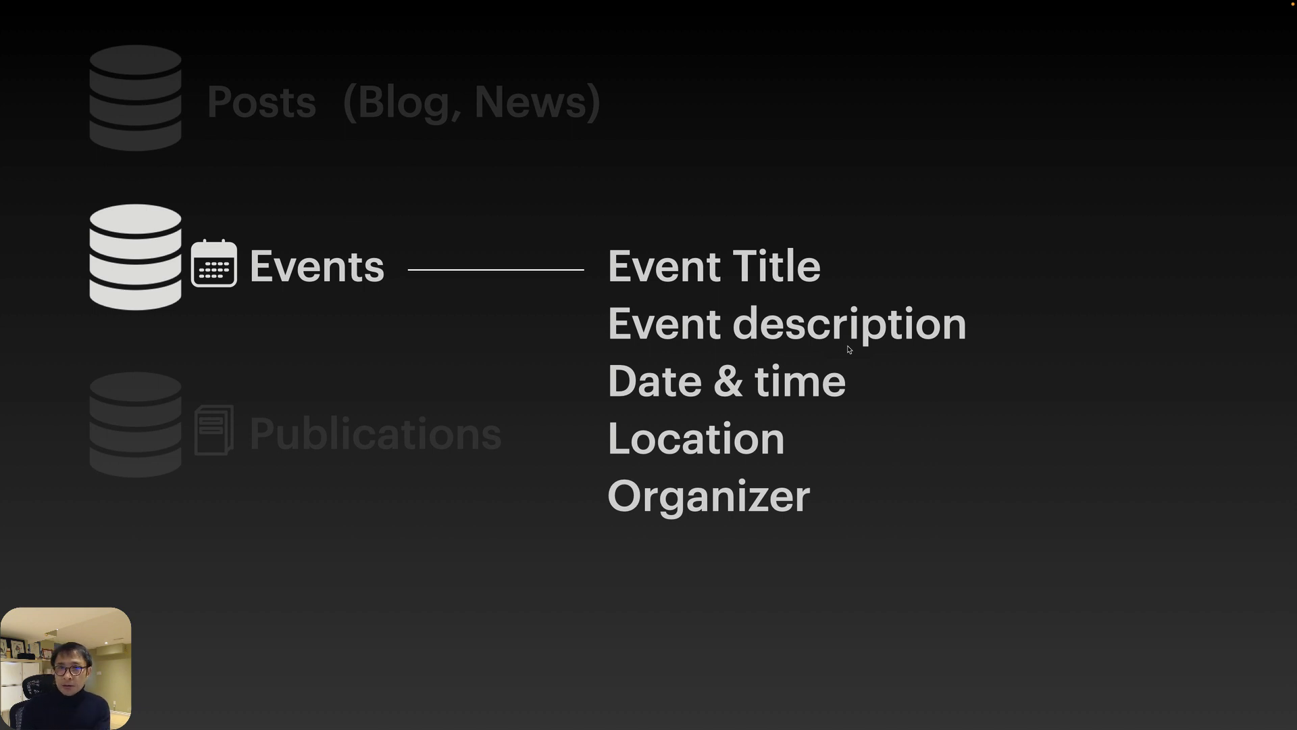
{"action": "key", "text": "Right"}
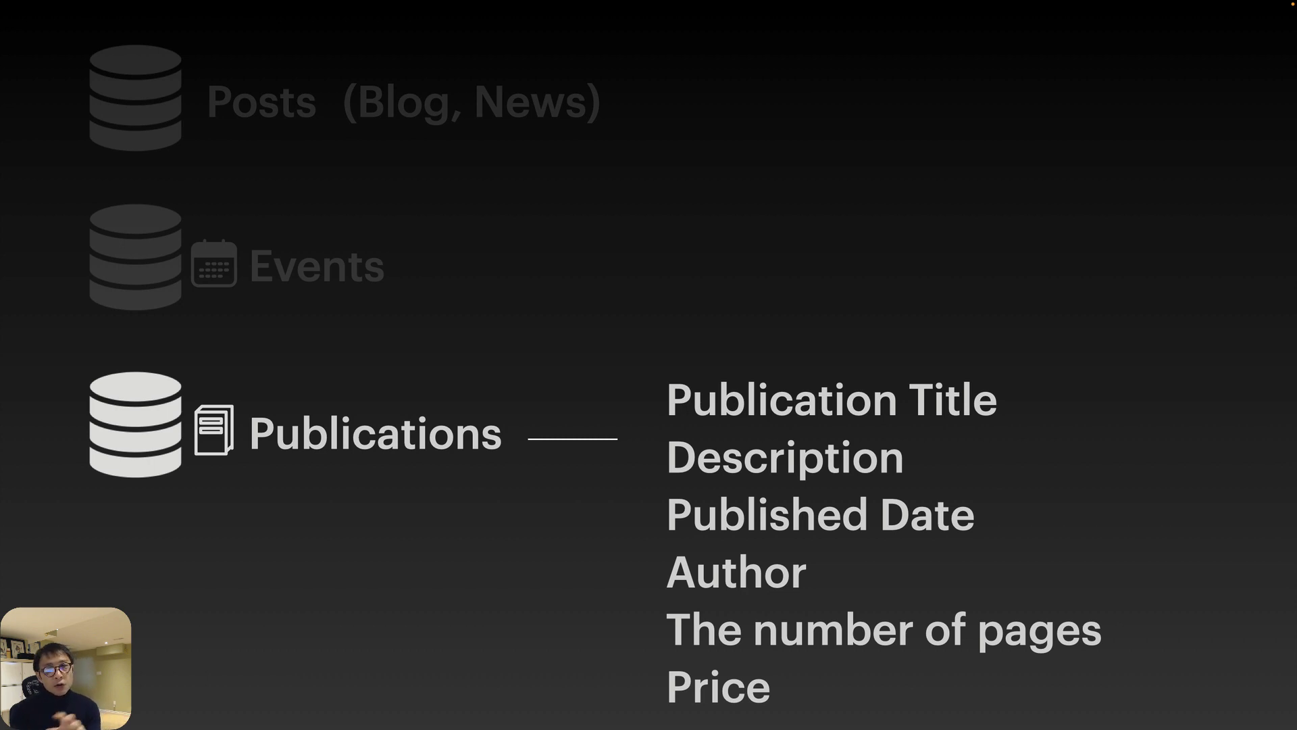
{"action": "key", "text": "Right"}
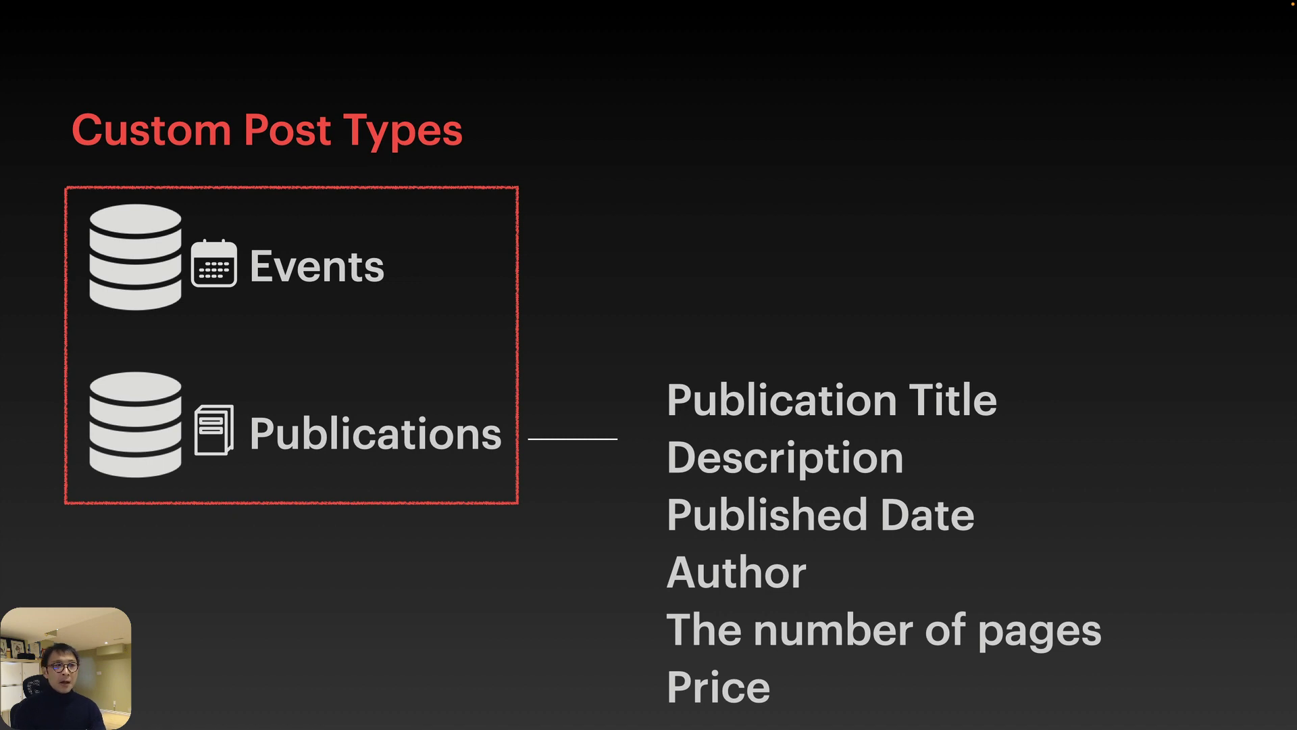
- Reveal the red Custom (meta) fields heading over the publication field list
{"action": "key", "text": "Right"}
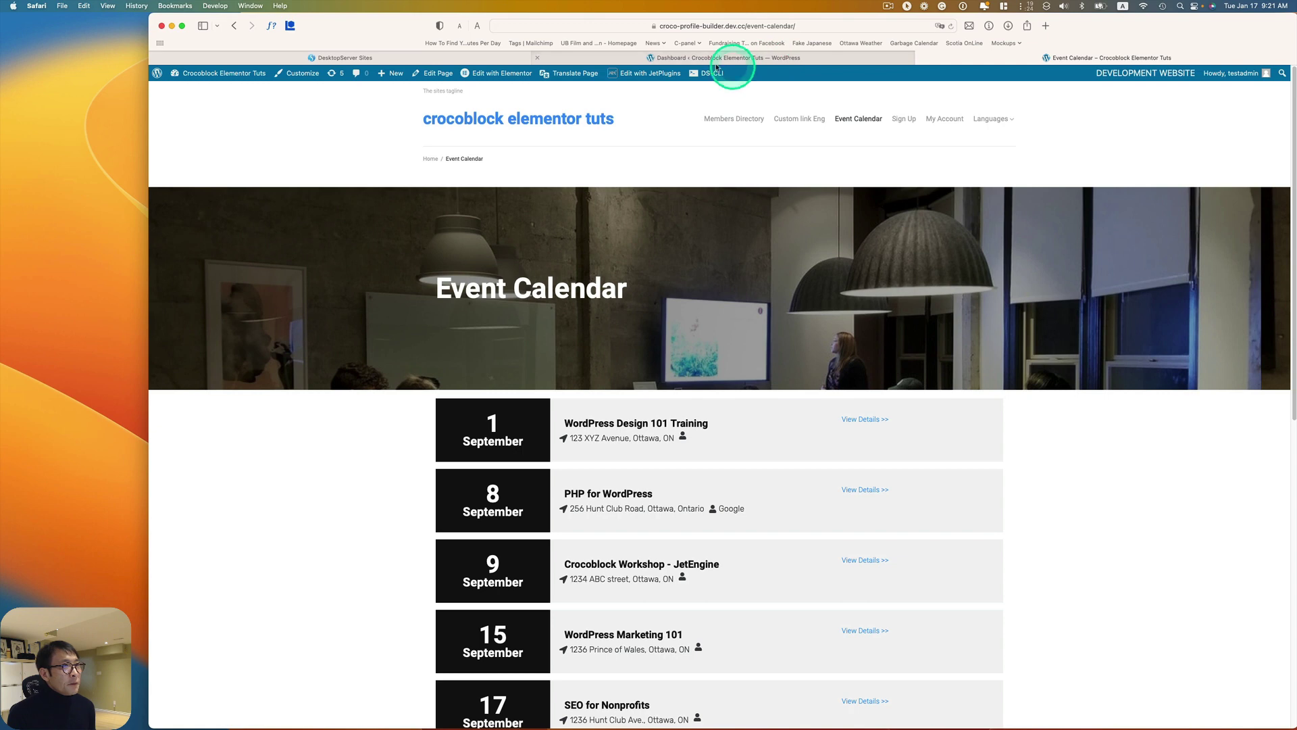
{"action": "left_click", "coordinate": [686, 58]}
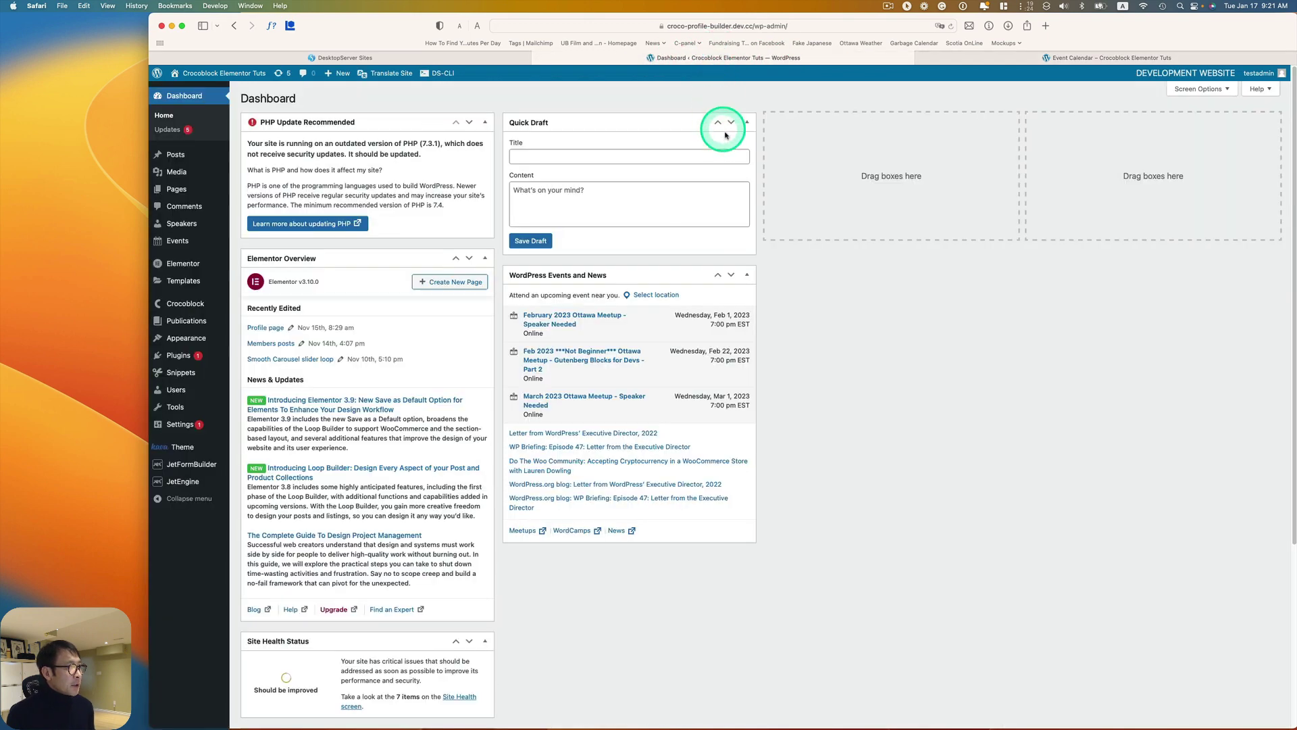
{"action": "mouse_move", "coordinate": [170, 242]}
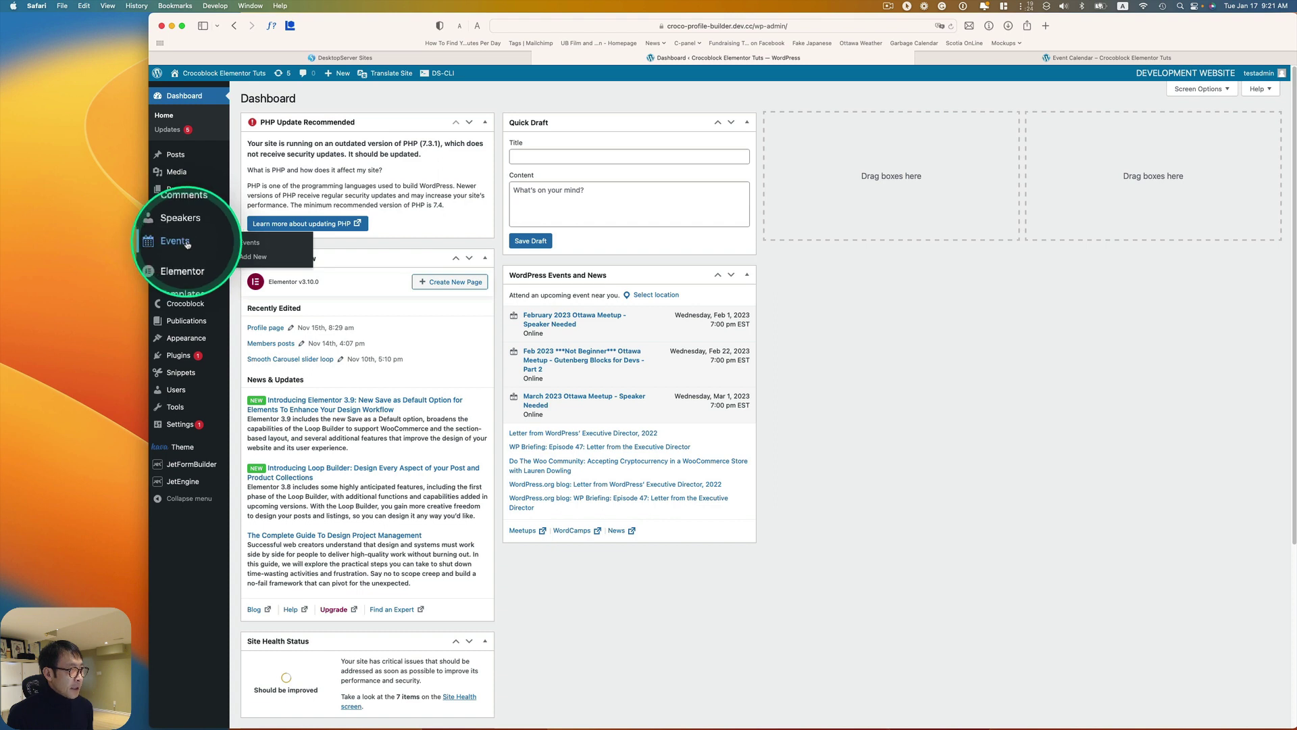
{"action": "left_click", "coordinate": [179, 244]}
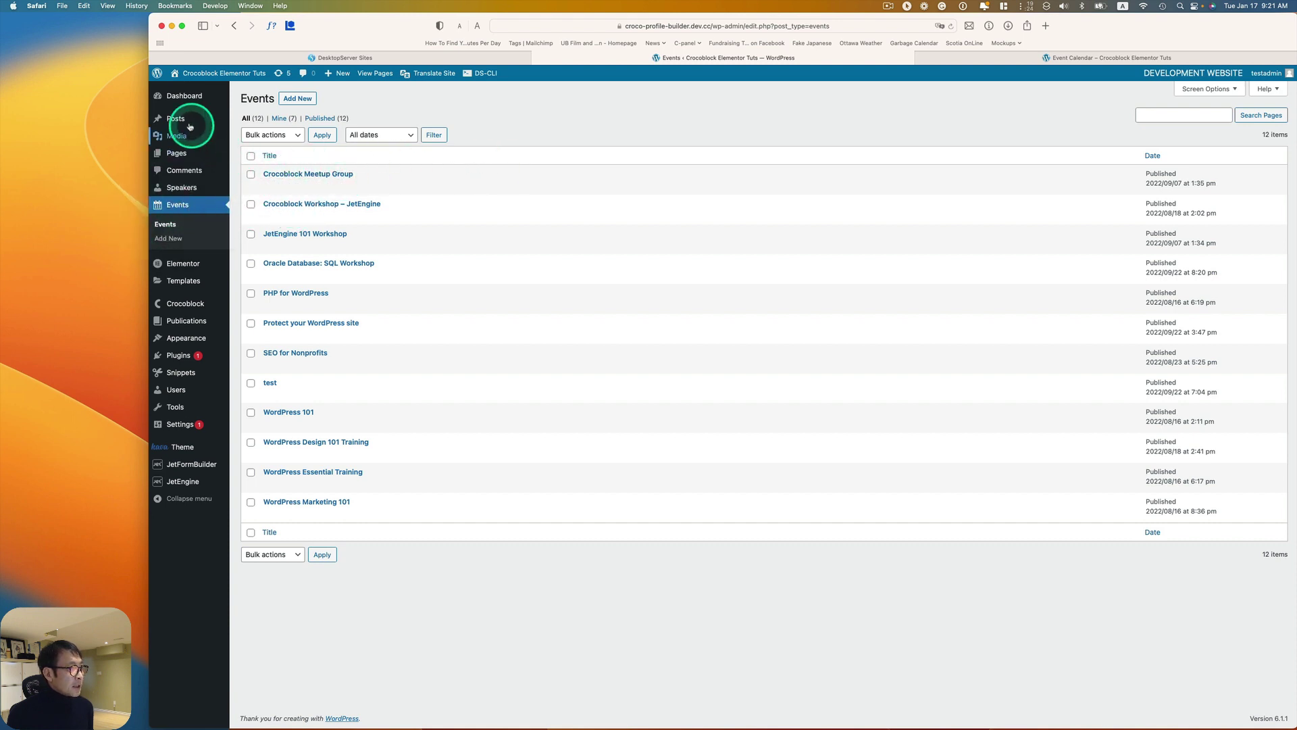
{"action": "mouse_move", "coordinate": [174, 120]}
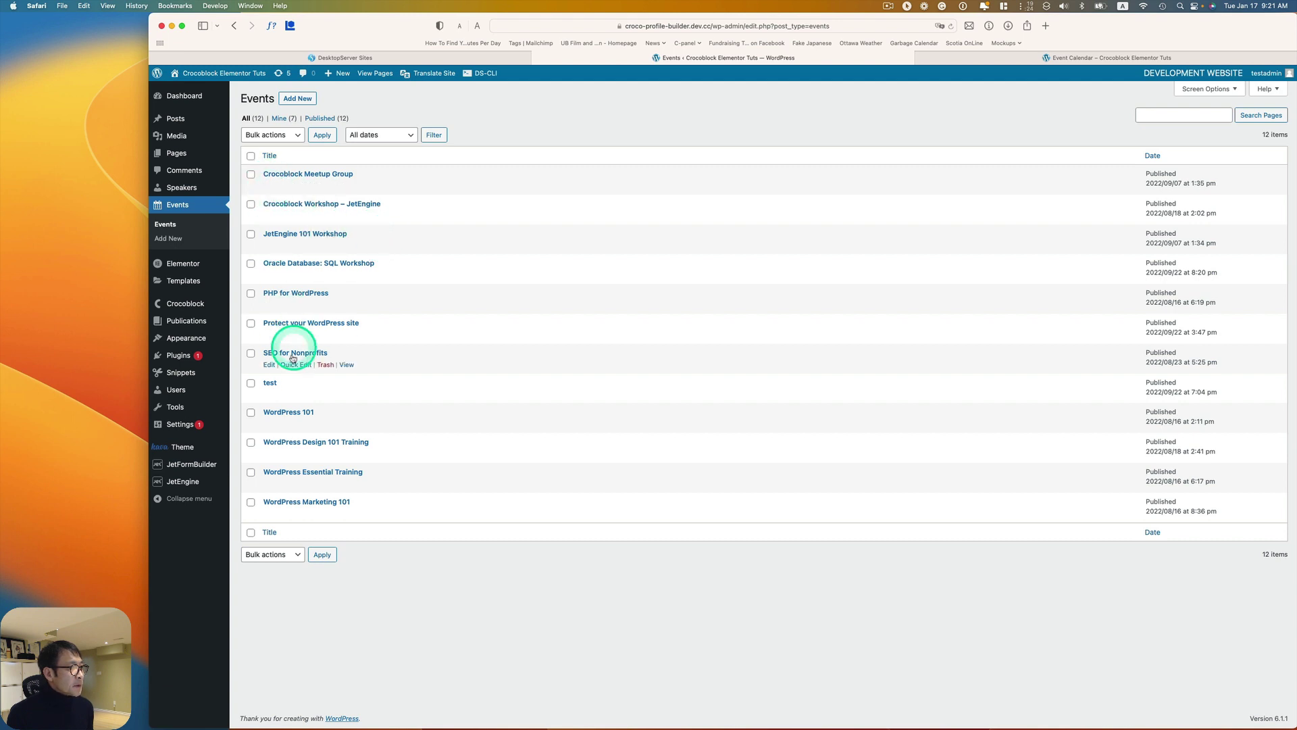
{"action": "left_click", "coordinate": [268, 423]}
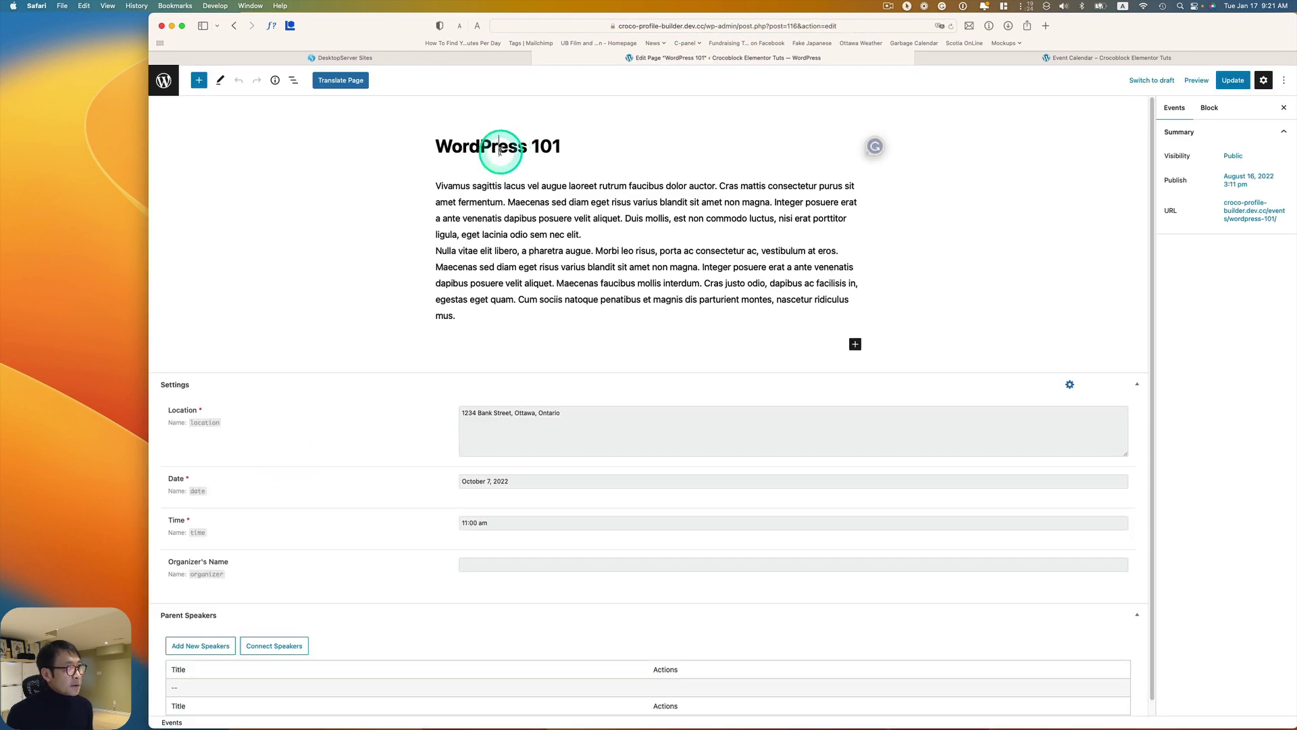
{"action": "left_click", "coordinate": [522, 266]}
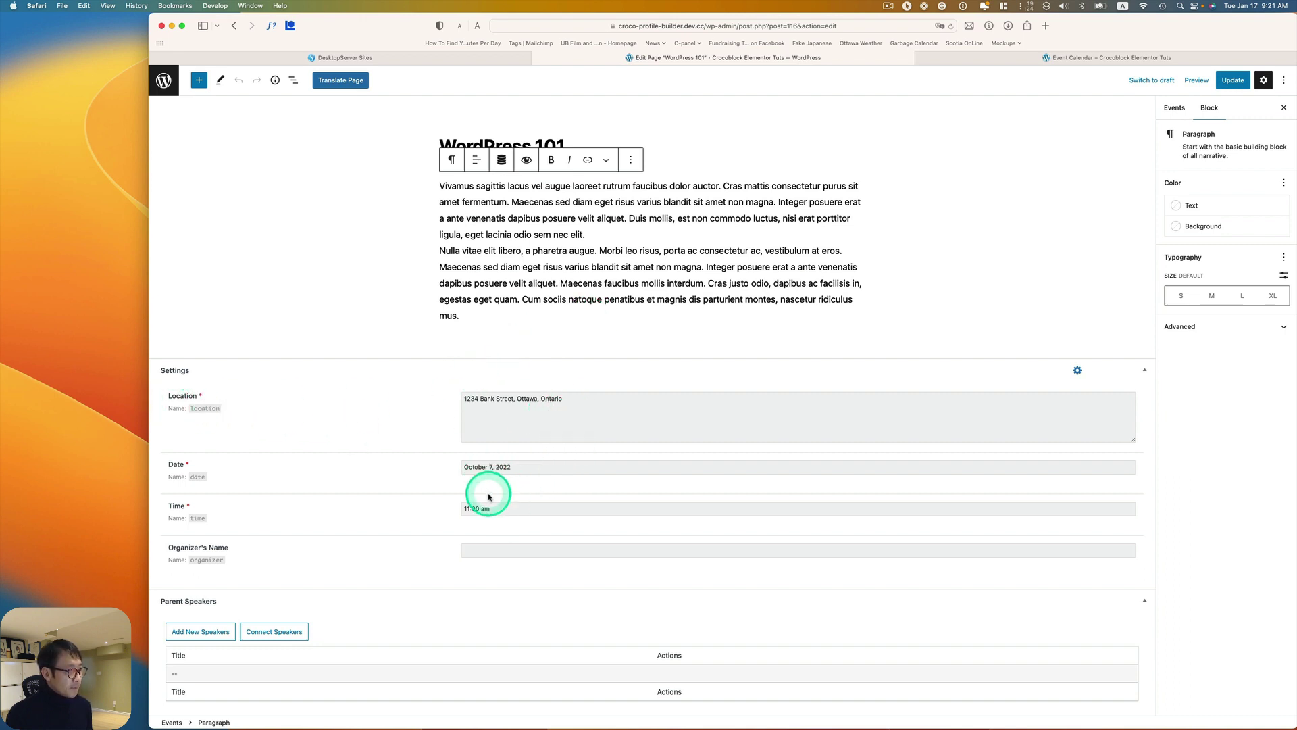
{"action": "left_click", "coordinate": [992, 59]}
{"action": "scroll", "coordinate": [667, 493], "scroll_direction": "down", "scroll_amount": 3}
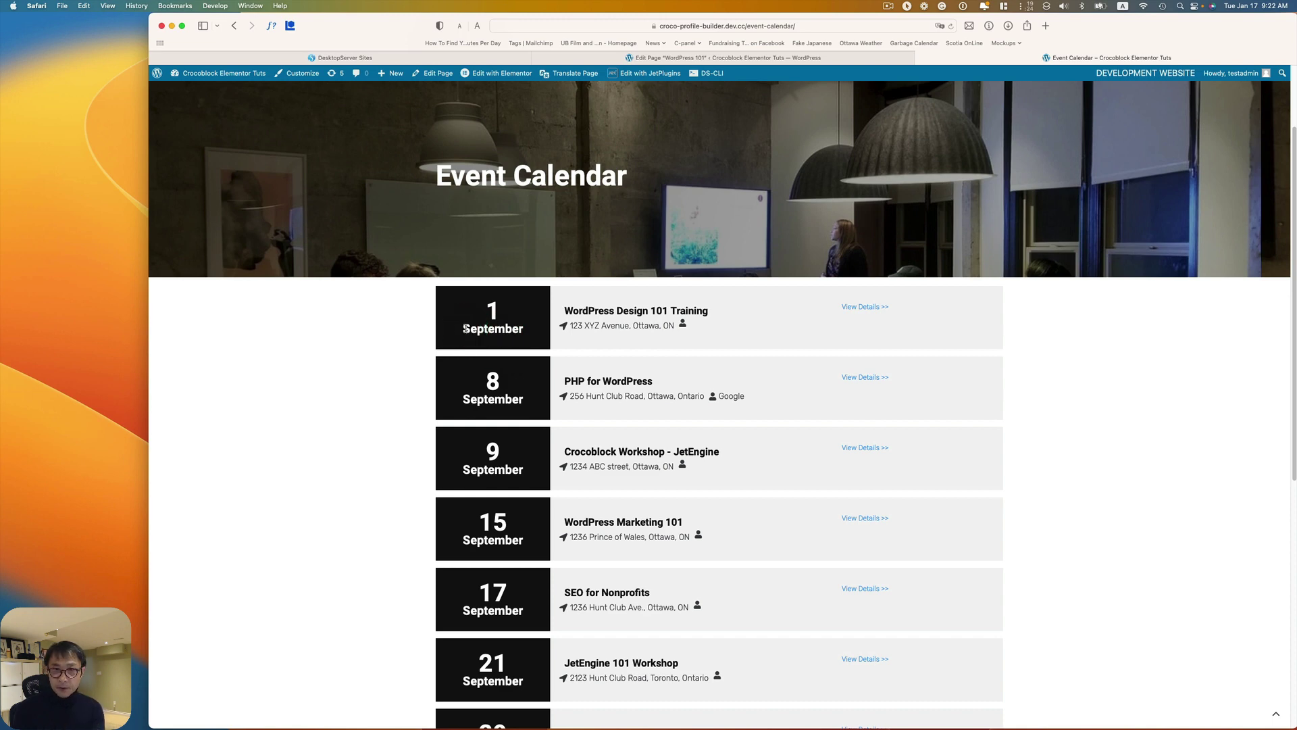
- View the WordPress Design 101 Training event, then exit its editor to the Events list
{"action": "left_click", "coordinate": [869, 307]}
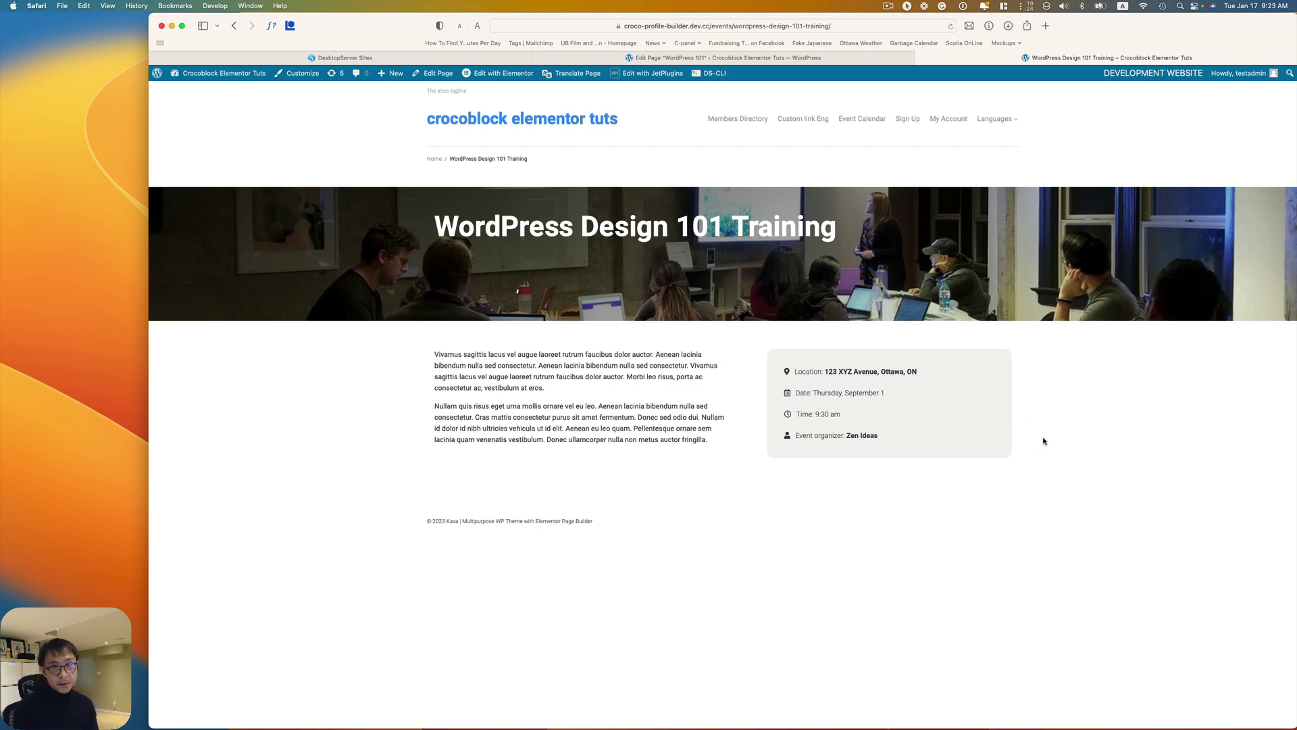
{"action": "left_click", "coordinate": [834, 60]}
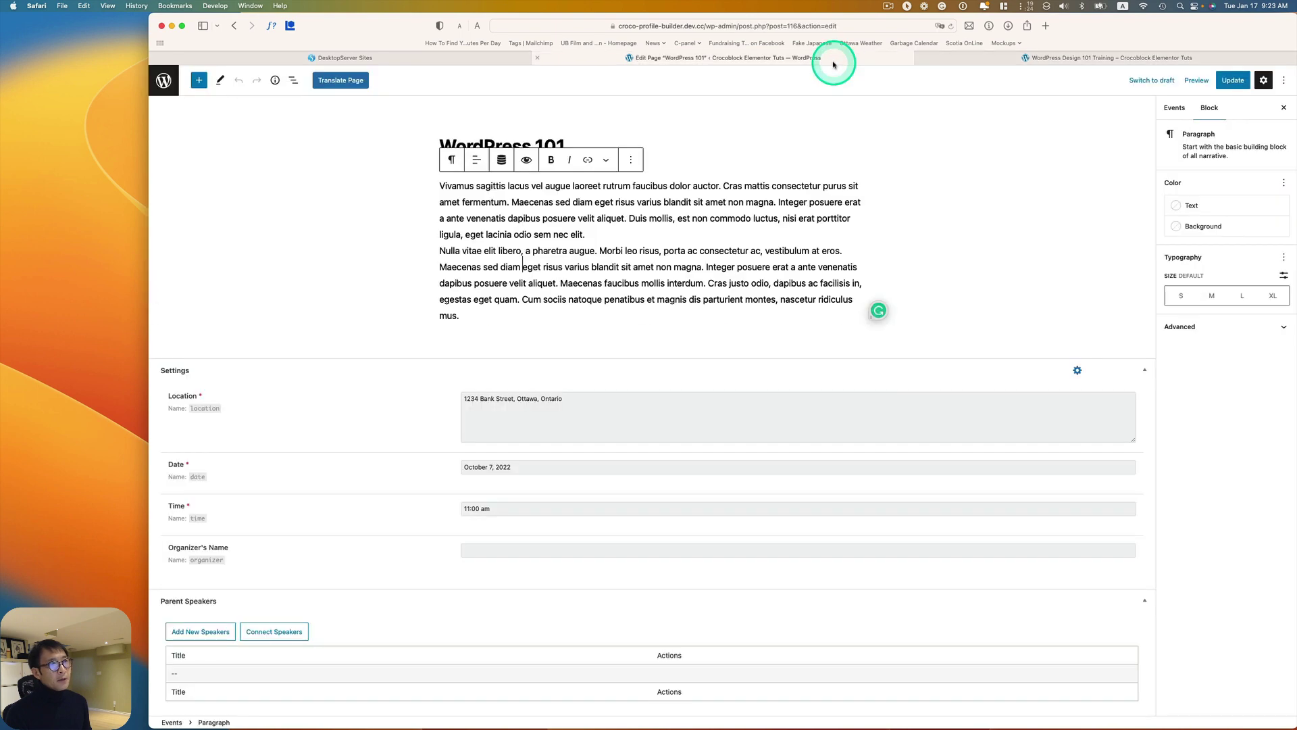
{"action": "left_click", "coordinate": [166, 81]}
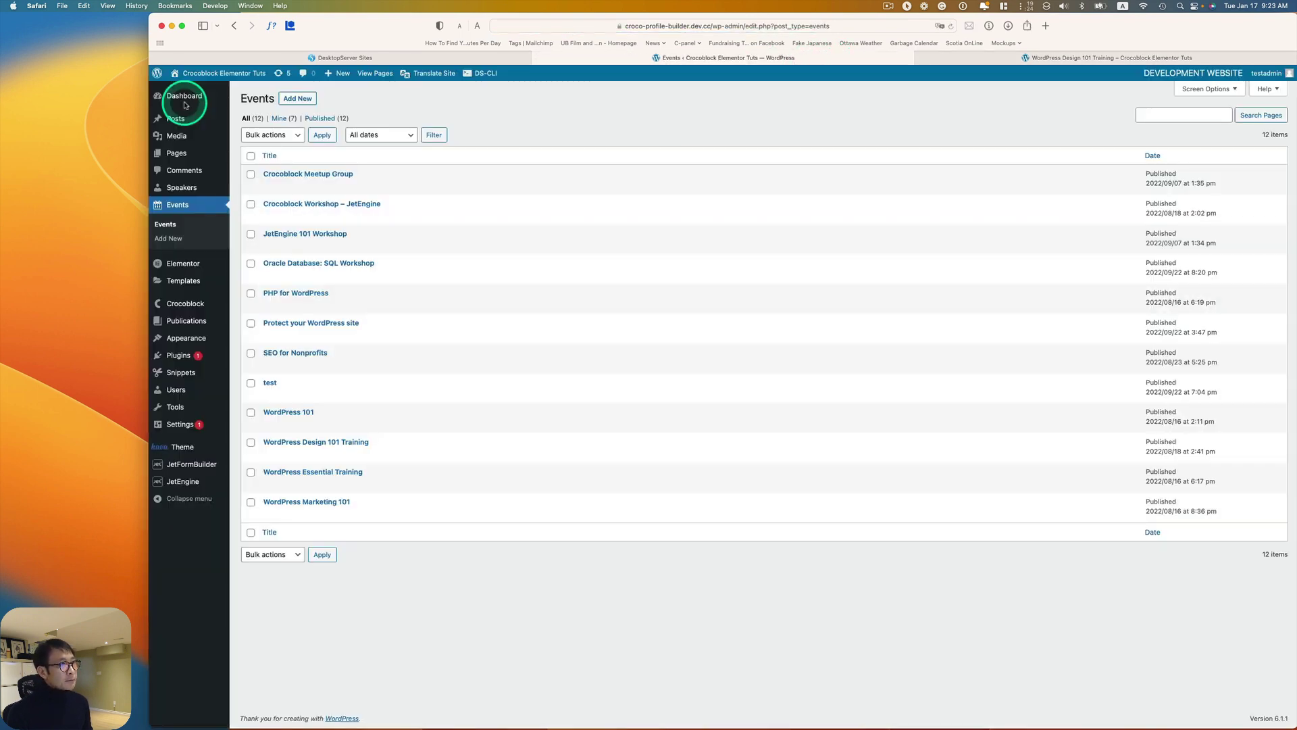
{"action": "left_click", "coordinate": [179, 121]}
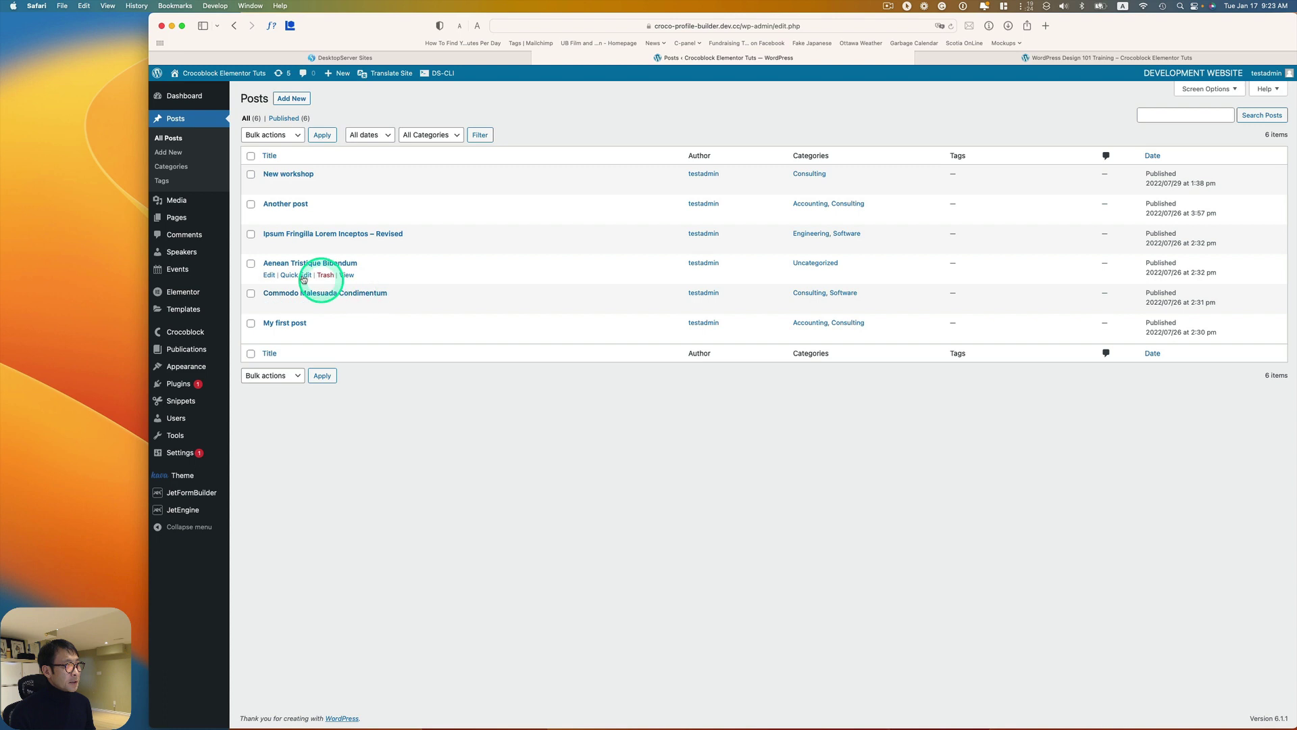
{"action": "mouse_move", "coordinate": [174, 270]}
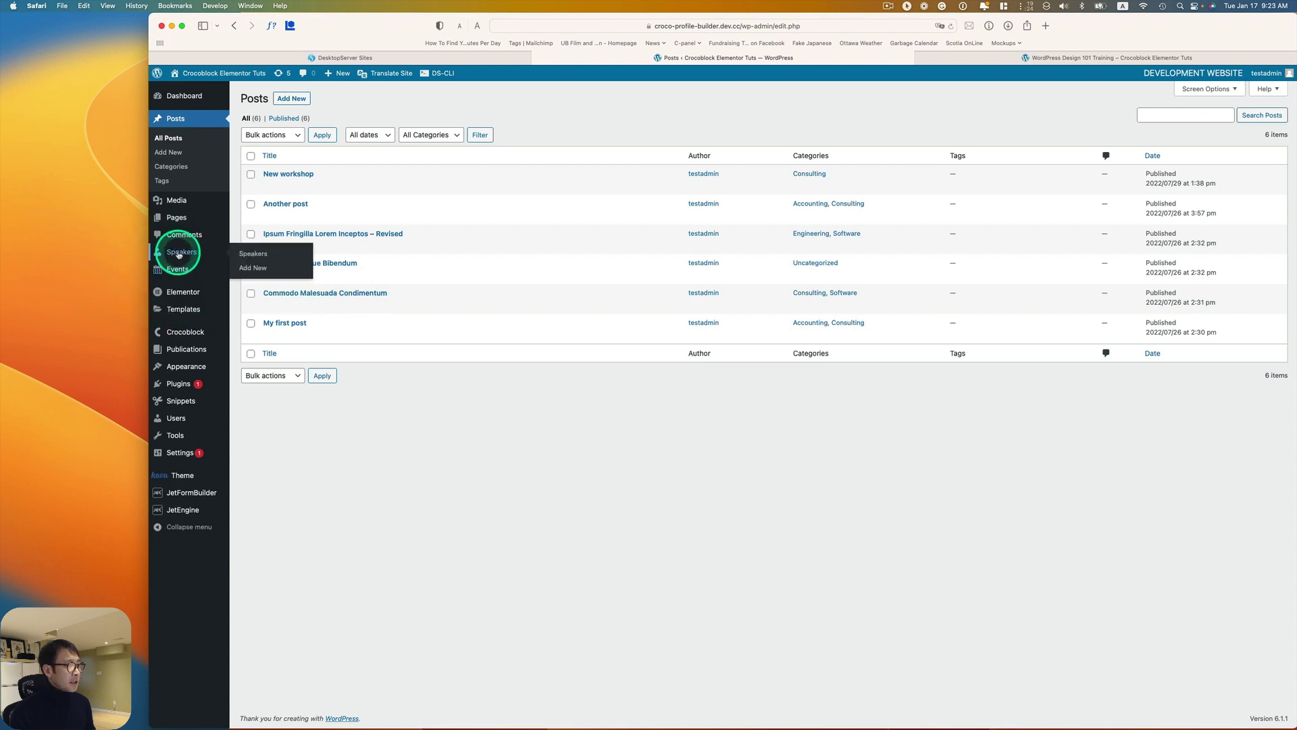
{"action": "left_click", "coordinate": [190, 272]}
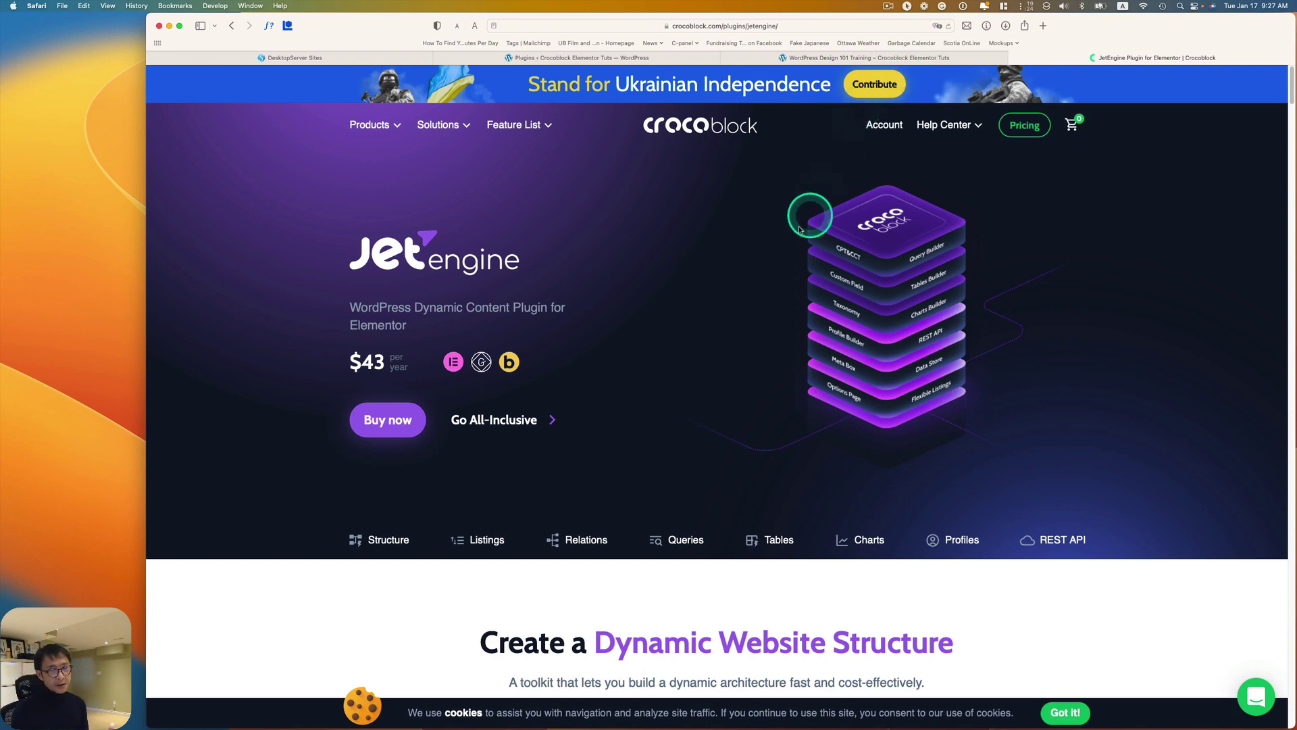
- Inspect the editor badges on the Crocoblock JetEngine product page
{"action": "mouse_move", "coordinate": [454, 365]}
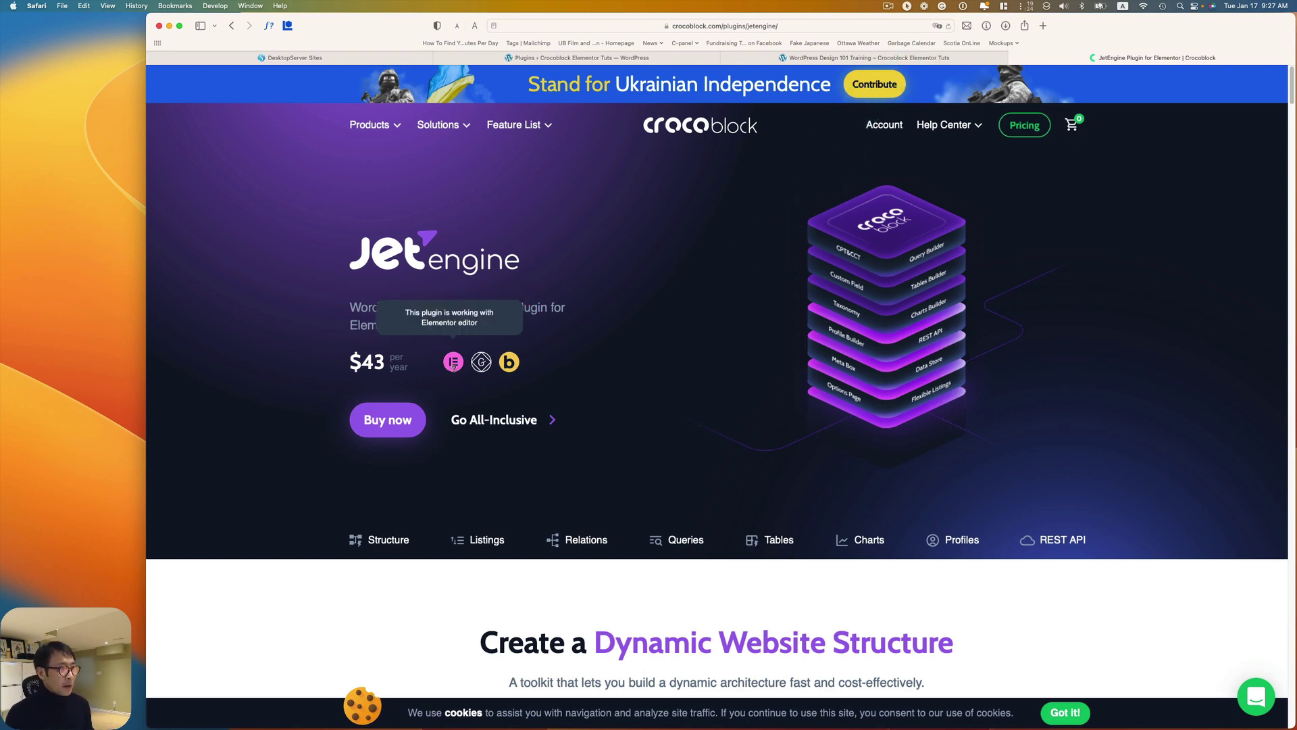
{"action": "mouse_move", "coordinate": [508, 365]}
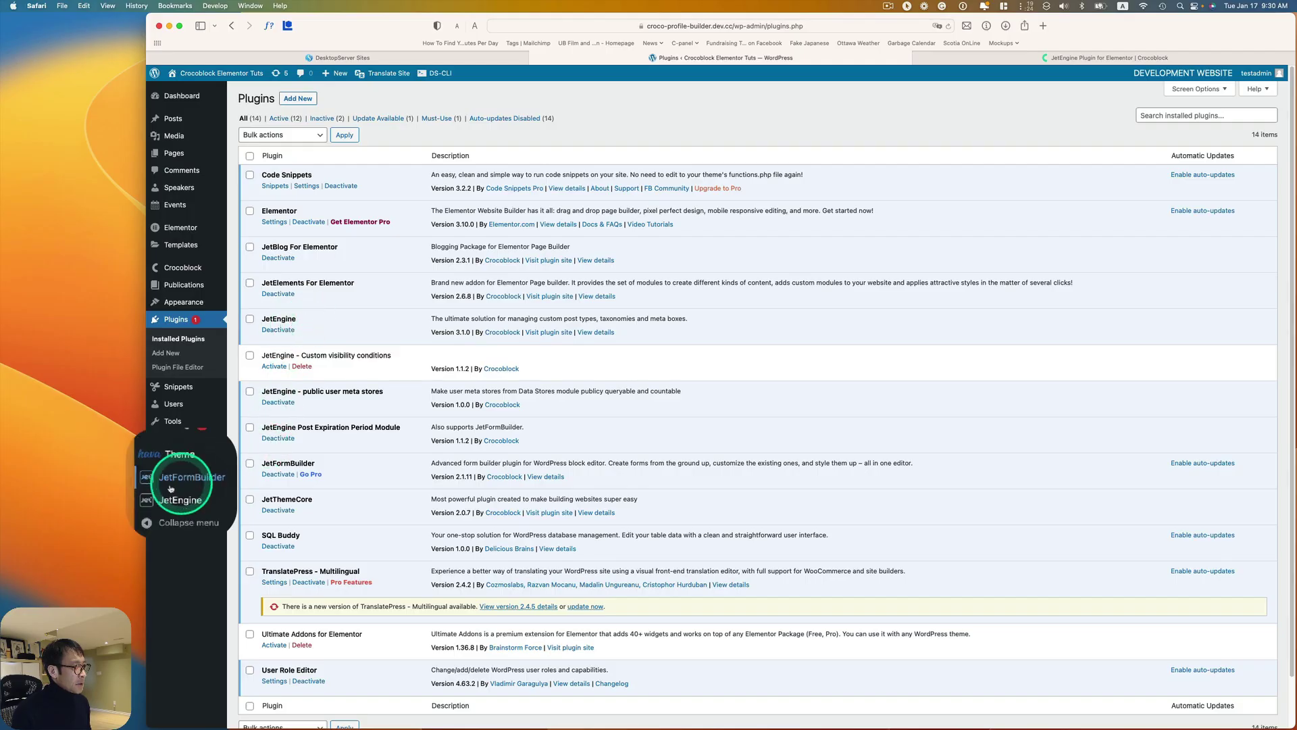
- Go to JetEngine's Post Types section from the admin sidebar
{"action": "mouse_move", "coordinate": [181, 498]}
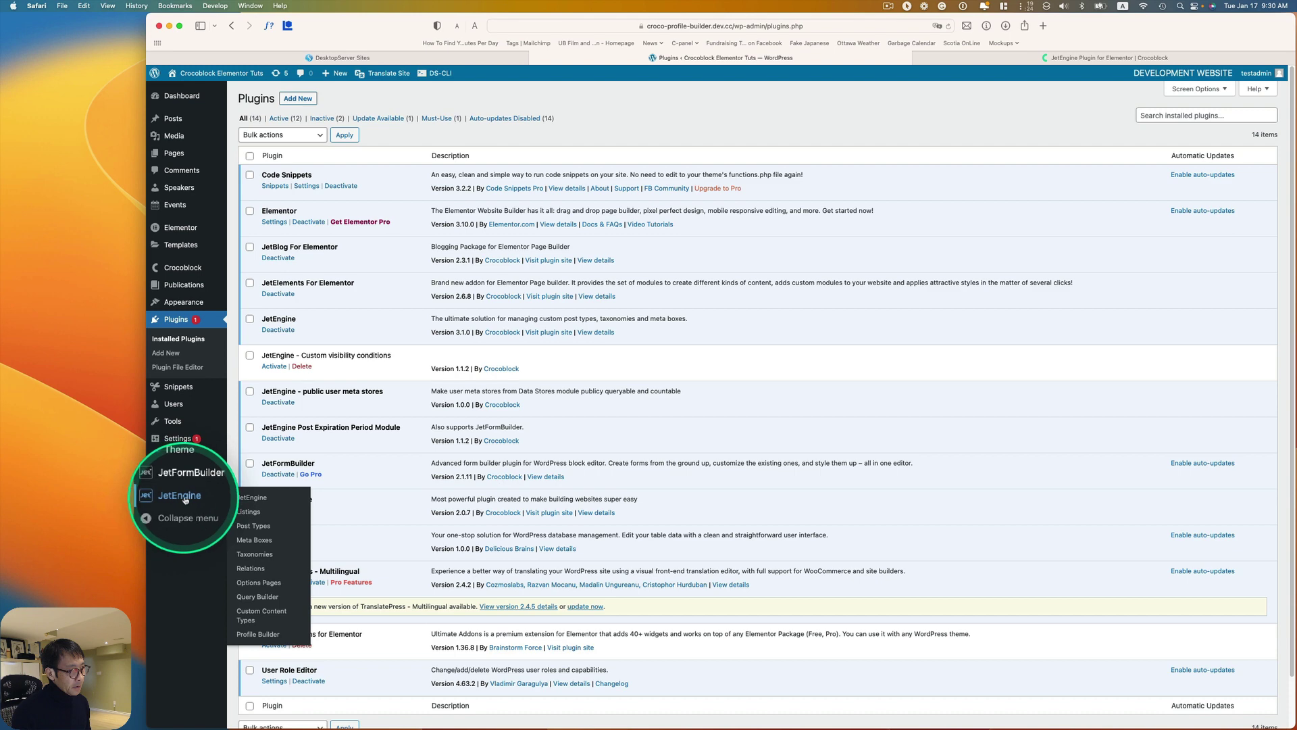
{"action": "left_click", "coordinate": [180, 498]}
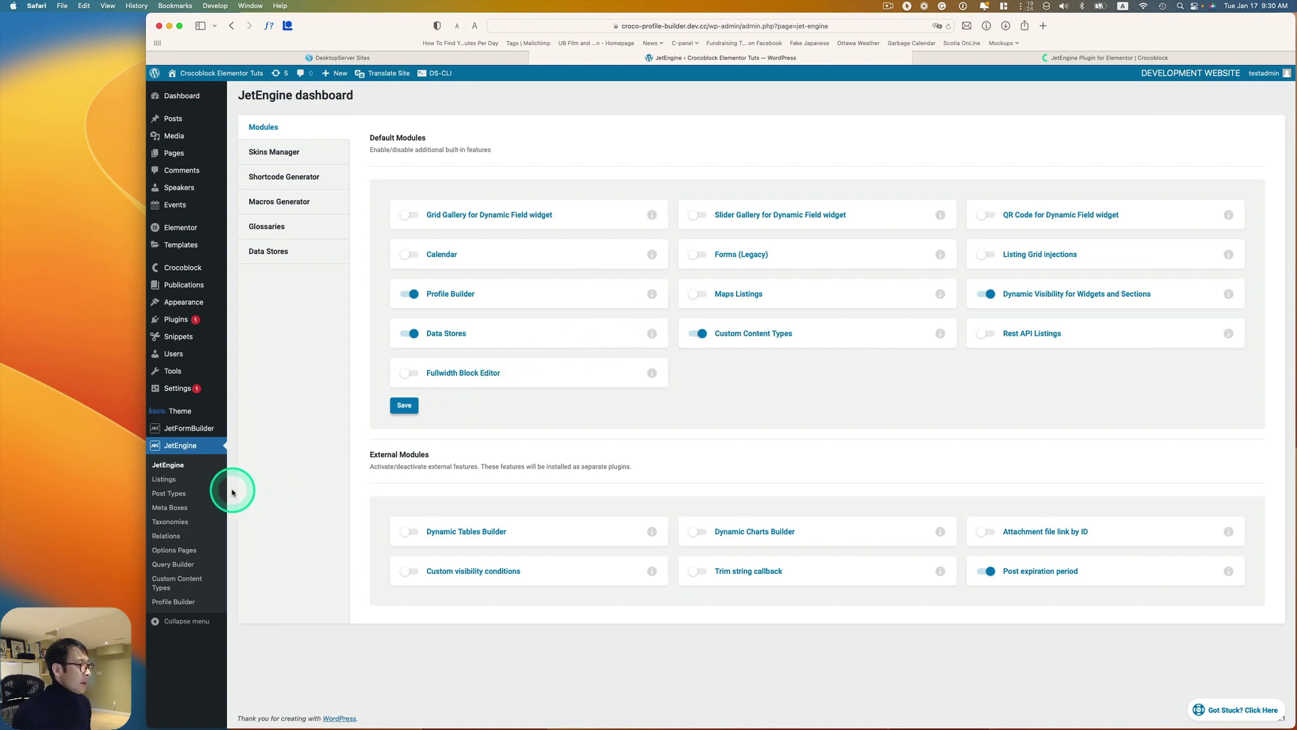
{"action": "left_click", "coordinate": [174, 497]}
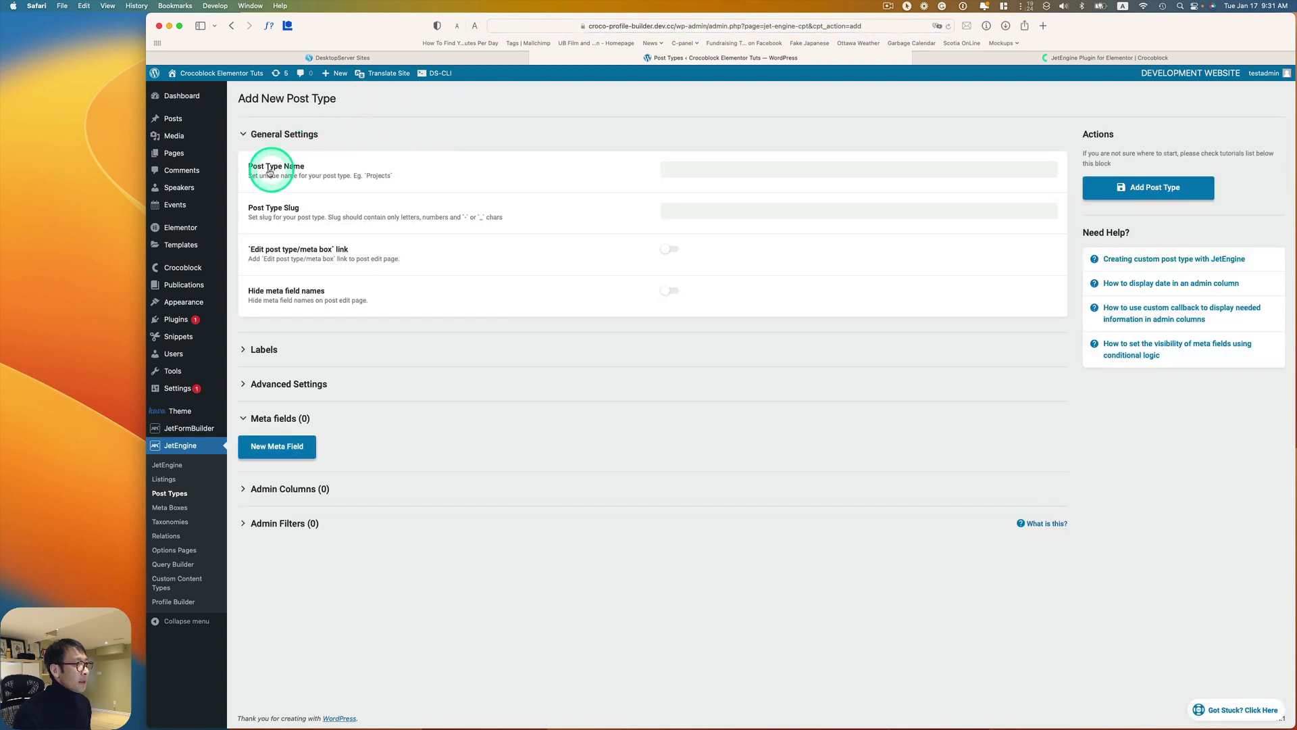
- Name the new post type 'Events' so the slug fills in as 'events'
{"action": "left_click", "coordinate": [680, 171]}
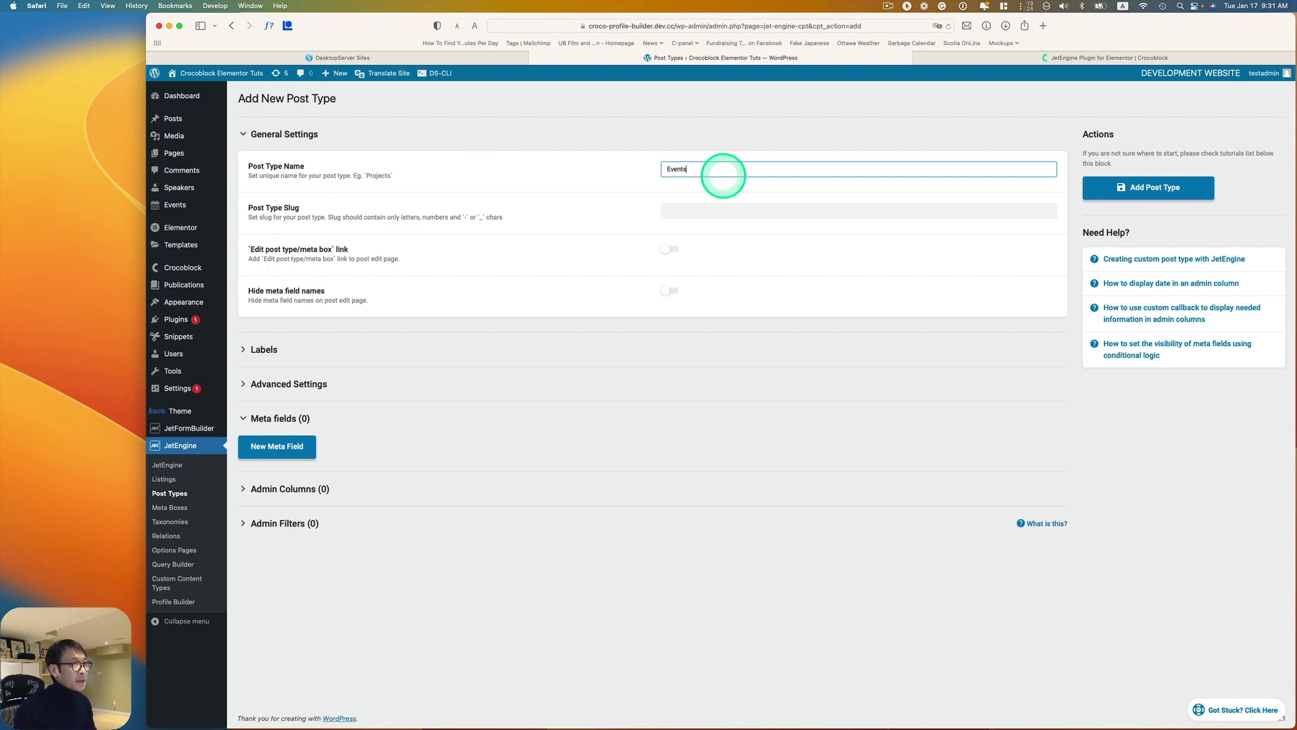
{"action": "left_click", "coordinate": [694, 208]}
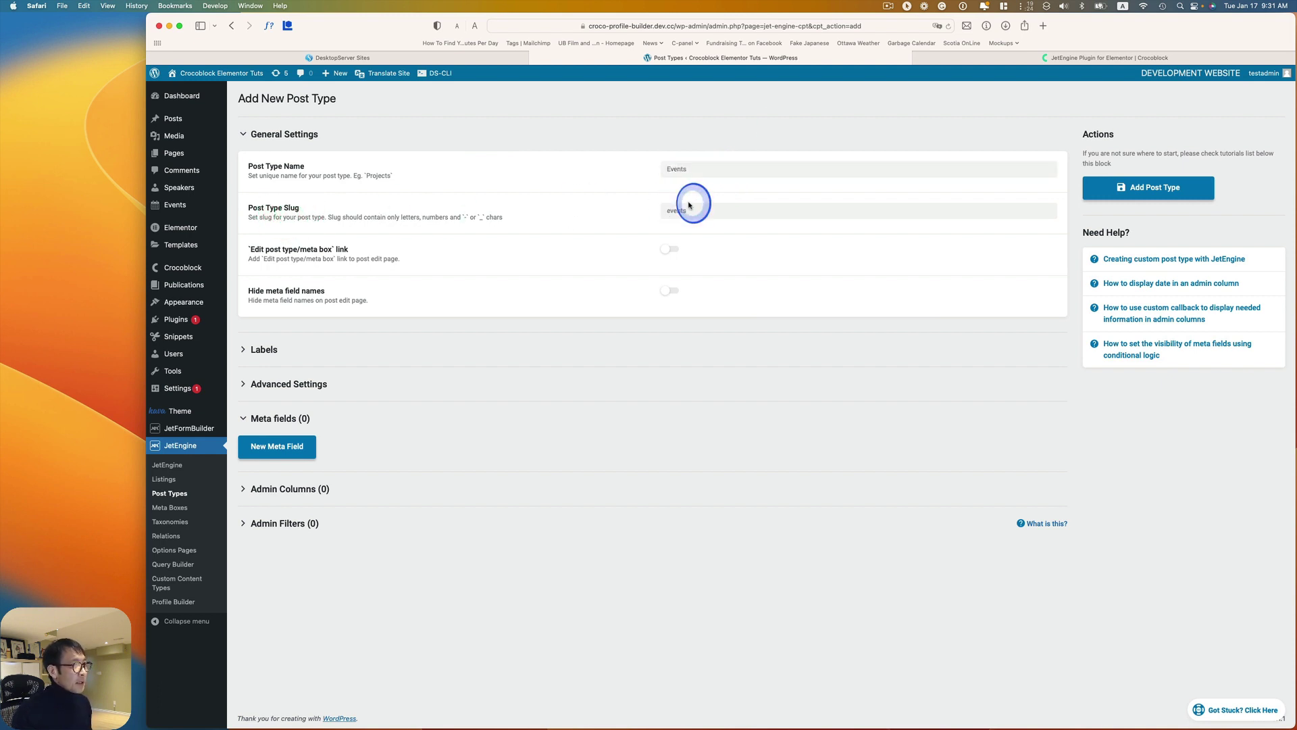
{"action": "double_click", "coordinate": [664, 211]}
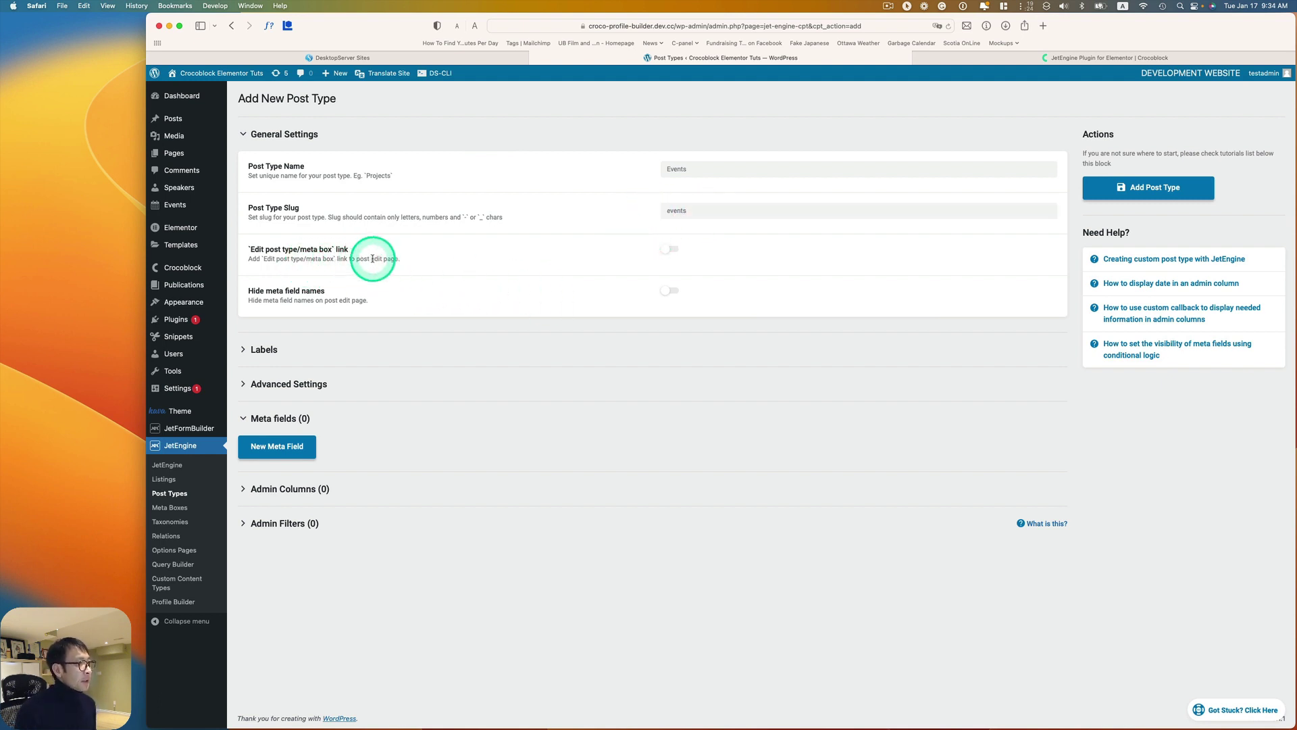
- Turn on the 'Edit post type/meta box' link and expand the Labels section
{"action": "left_click", "coordinate": [668, 252]}
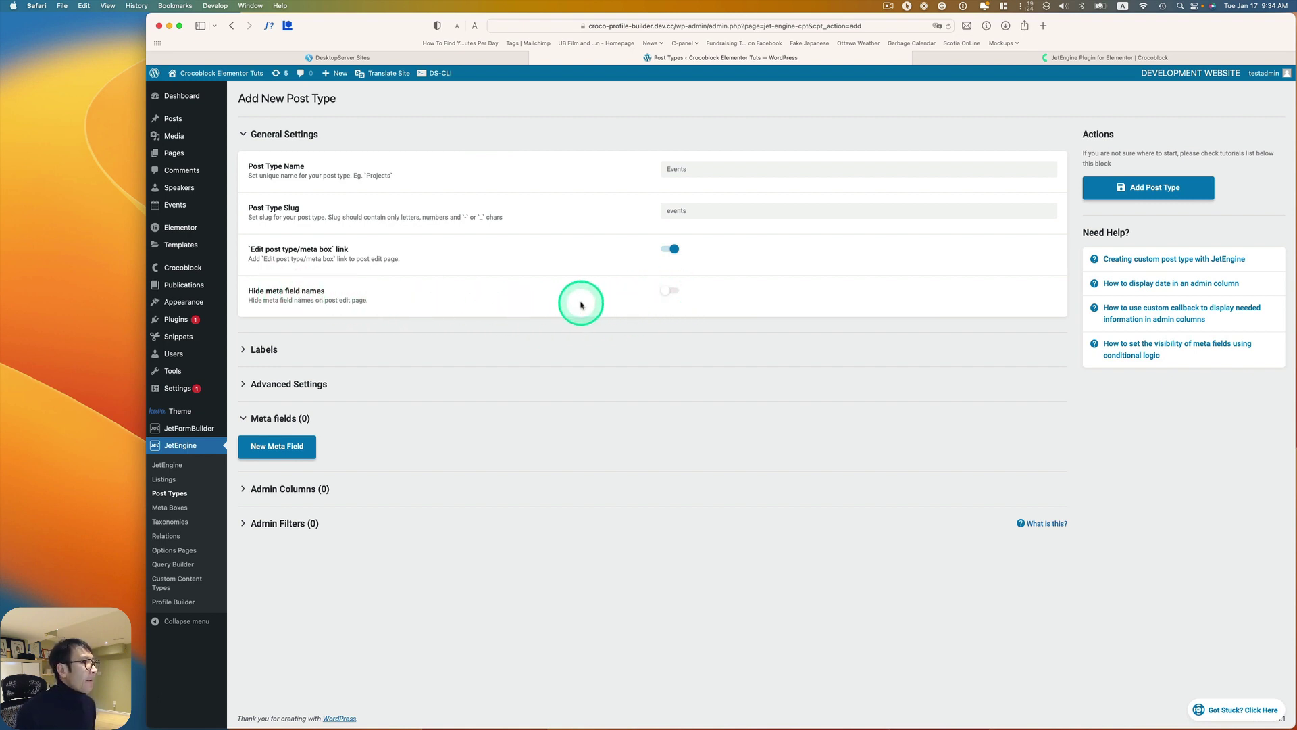
{"action": "left_click", "coordinate": [265, 349]}
{"action": "scroll", "coordinate": [975, 412], "scroll_direction": "down", "scroll_amount": 8}
{"action": "scroll", "coordinate": [973, 428], "scroll_direction": "up", "scroll_amount": 5}
{"action": "scroll", "coordinate": [973, 428], "scroll_direction": "up", "scroll_amount": 1}
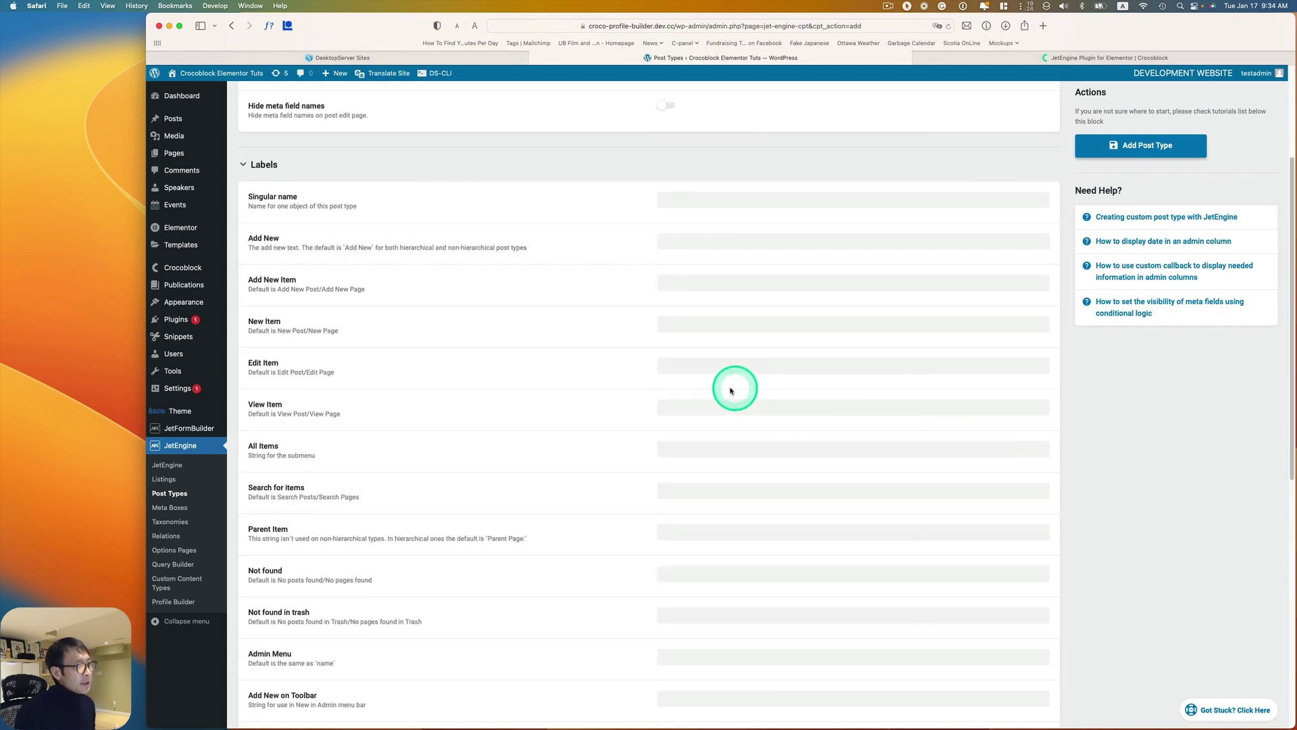
- Collapse Labels, expand Advanced Settings and switch on Hierarchical for the Events post type
{"action": "left_click", "coordinate": [264, 164]}
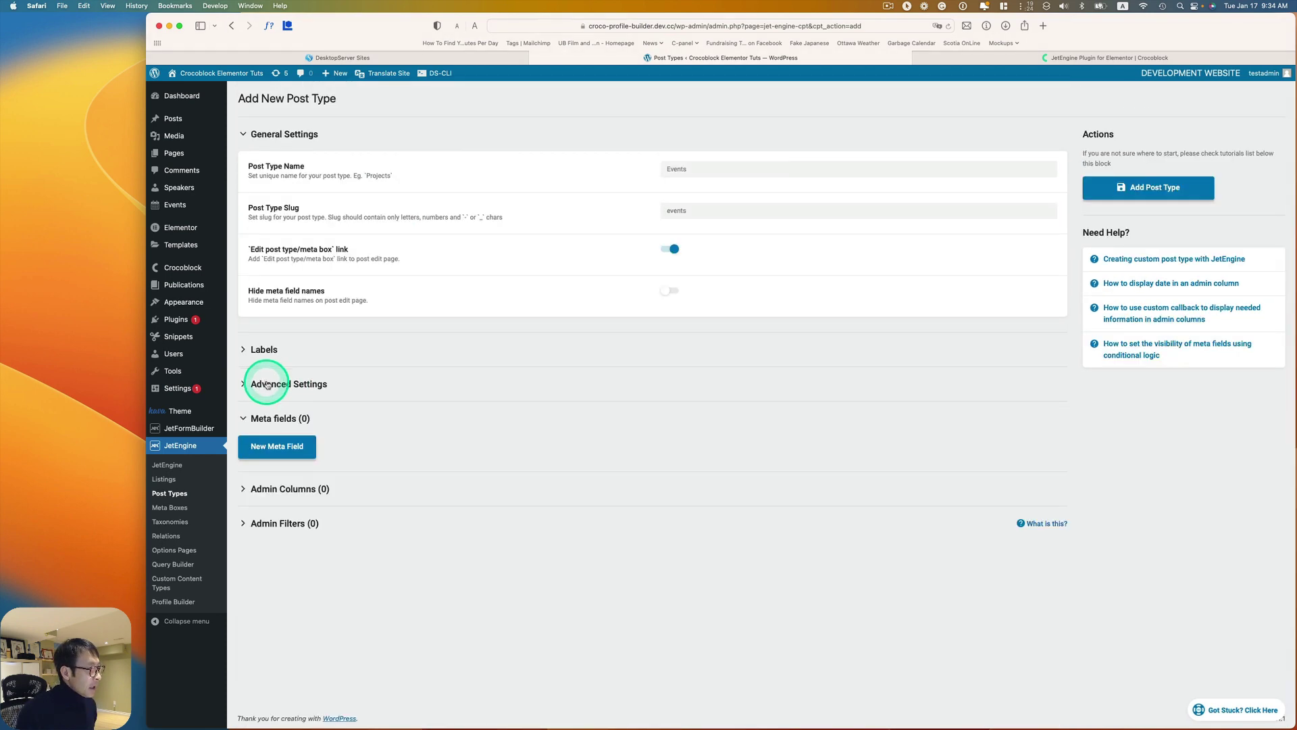
{"action": "left_click", "coordinate": [268, 382]}
{"action": "scroll", "coordinate": [752, 385], "scroll_direction": "down", "scroll_amount": 4}
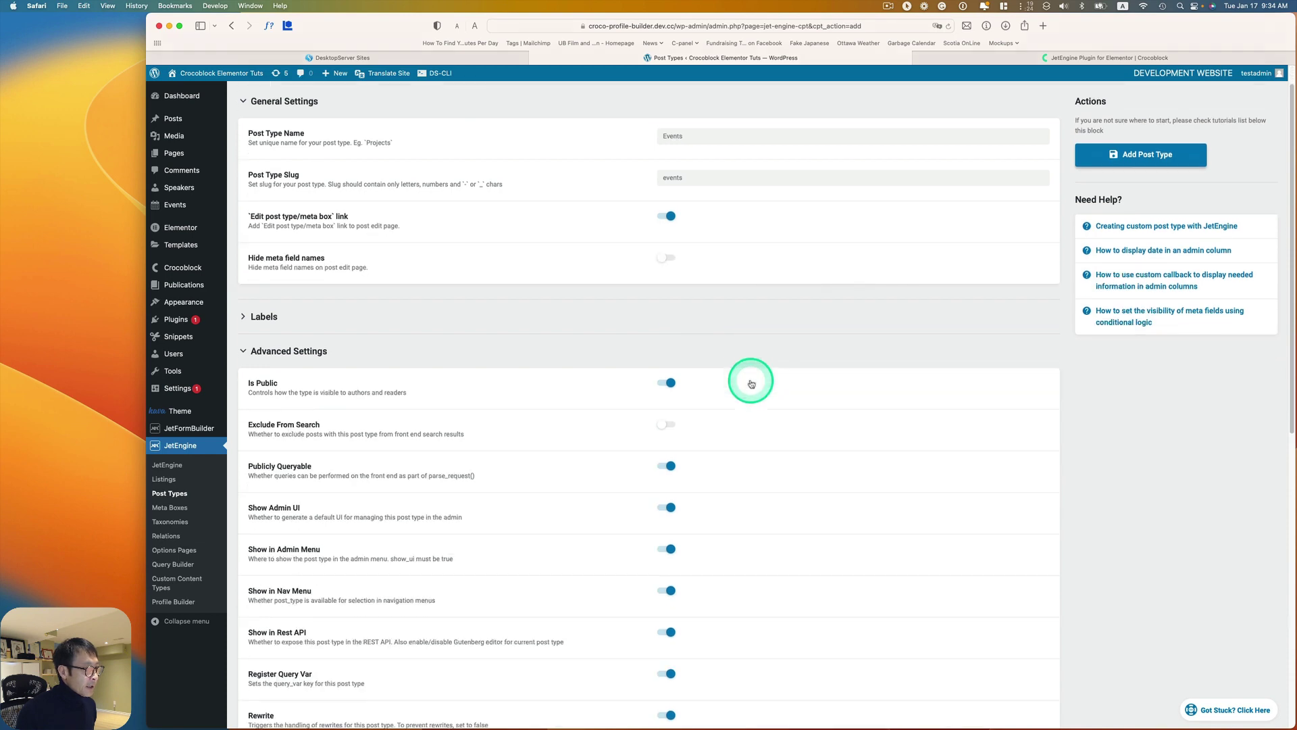
{"action": "scroll", "coordinate": [749, 379], "scroll_direction": "down", "scroll_amount": 5}
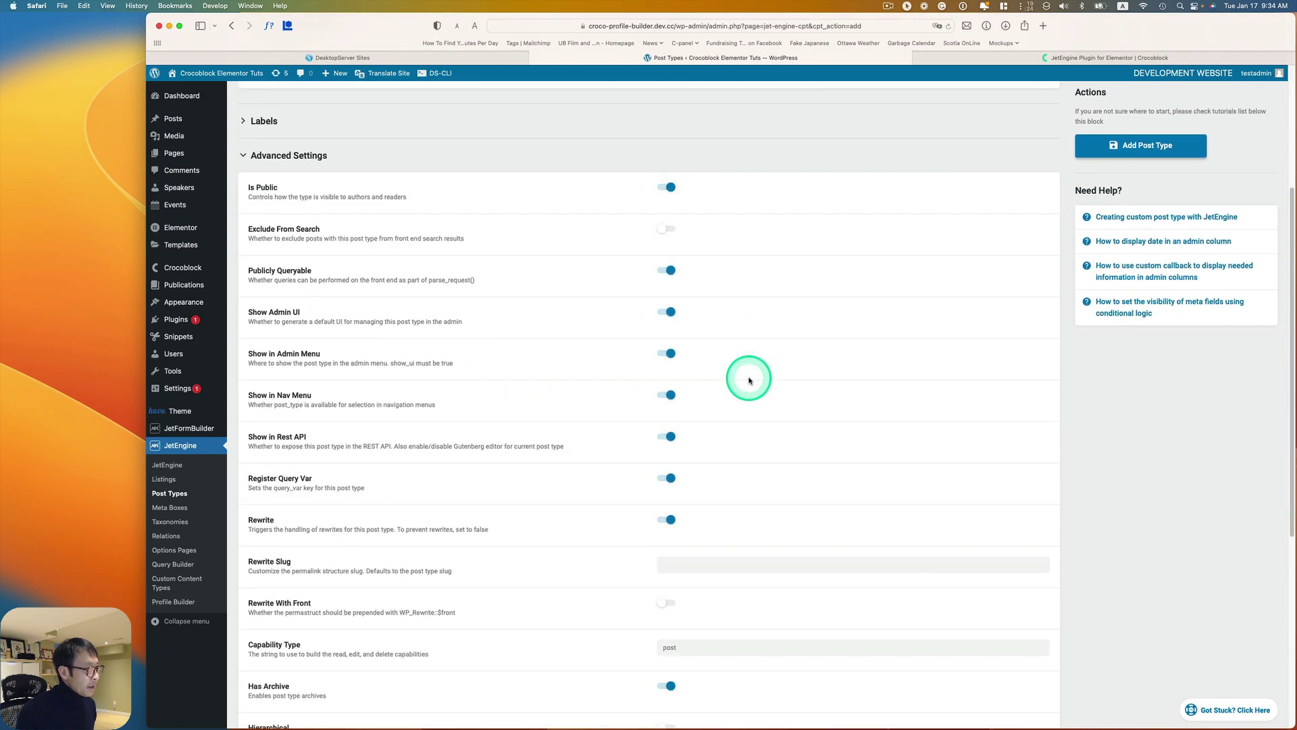
{"action": "scroll", "coordinate": [749, 379], "scroll_direction": "down", "scroll_amount": 4}
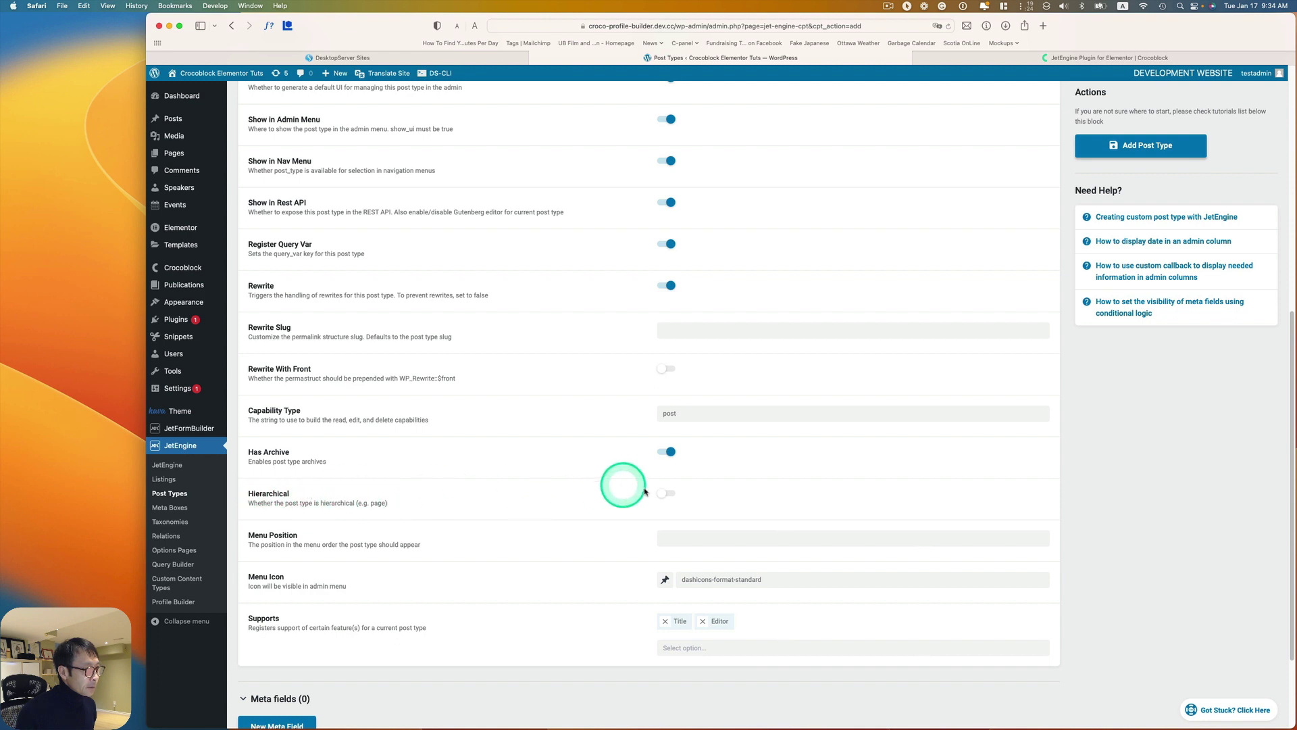
{"action": "left_click", "coordinate": [667, 500]}
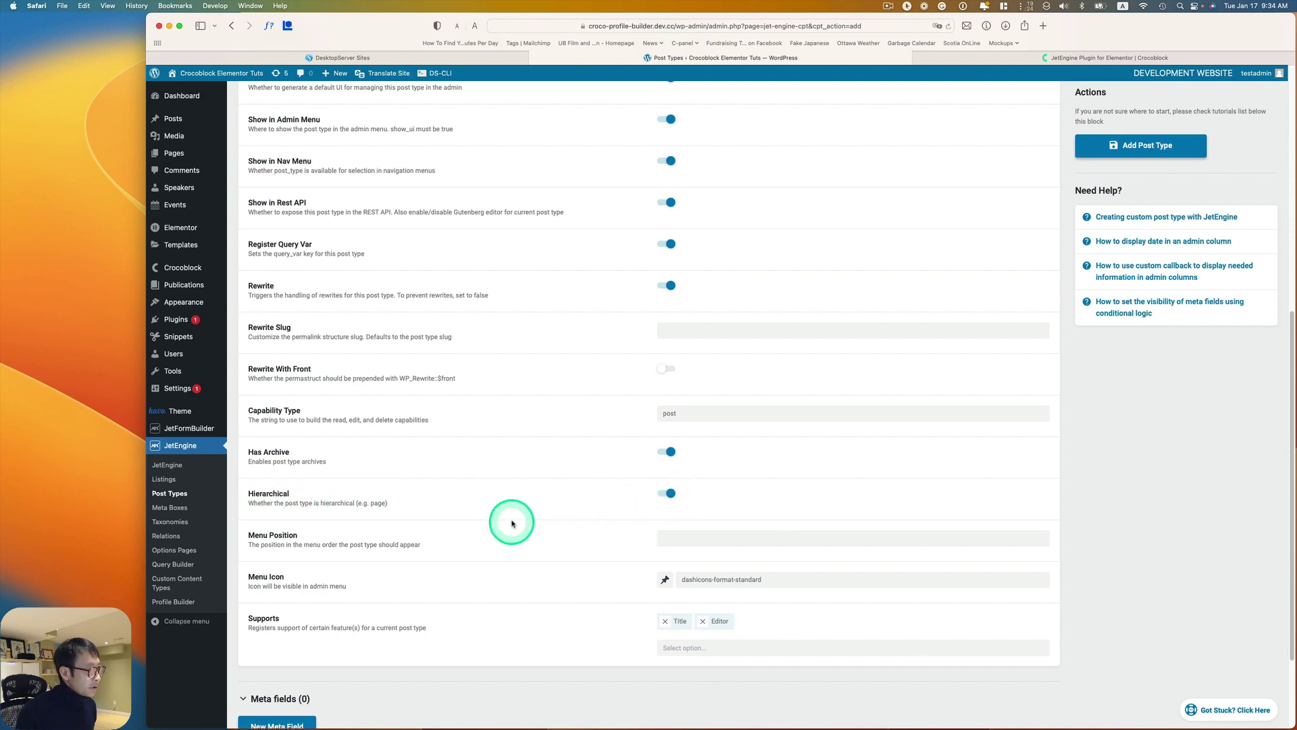
{"action": "scroll", "coordinate": [727, 487], "scroll_direction": "down", "scroll_amount": 2}
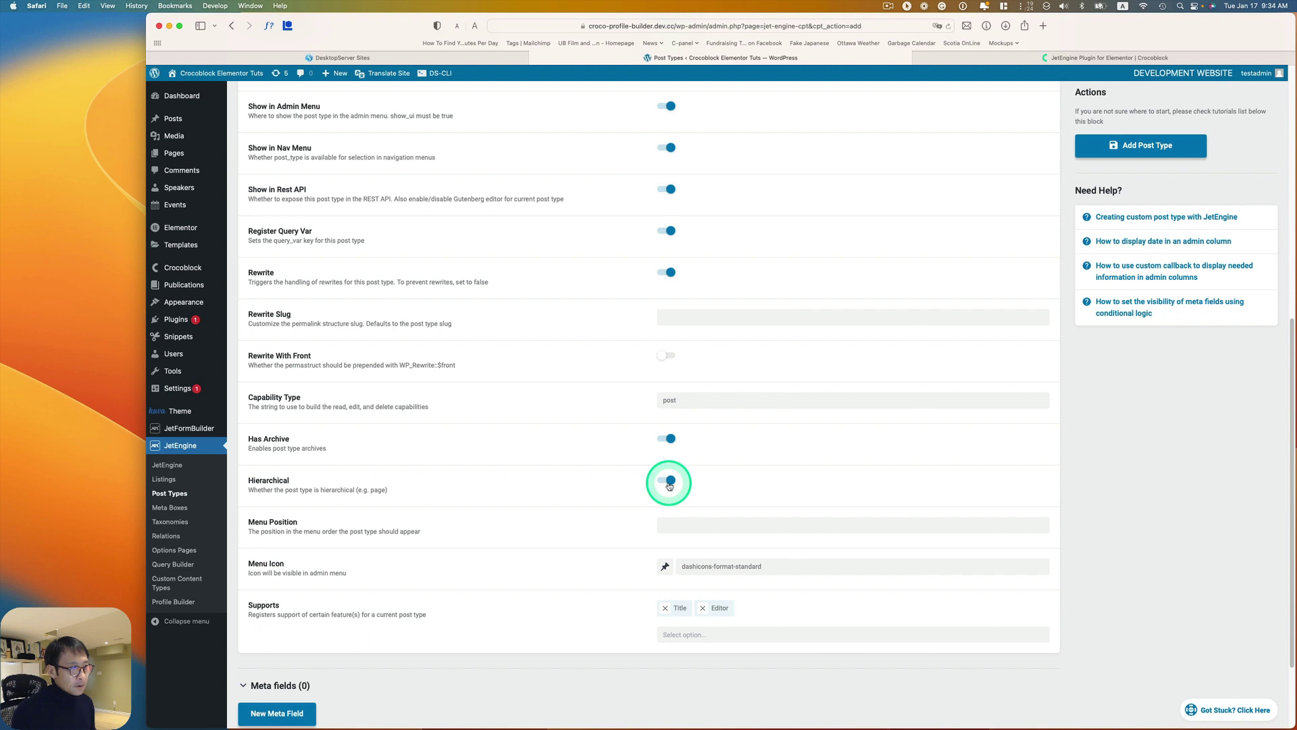
{"action": "scroll", "coordinate": [744, 468], "scroll_direction": "down", "scroll_amount": 2}
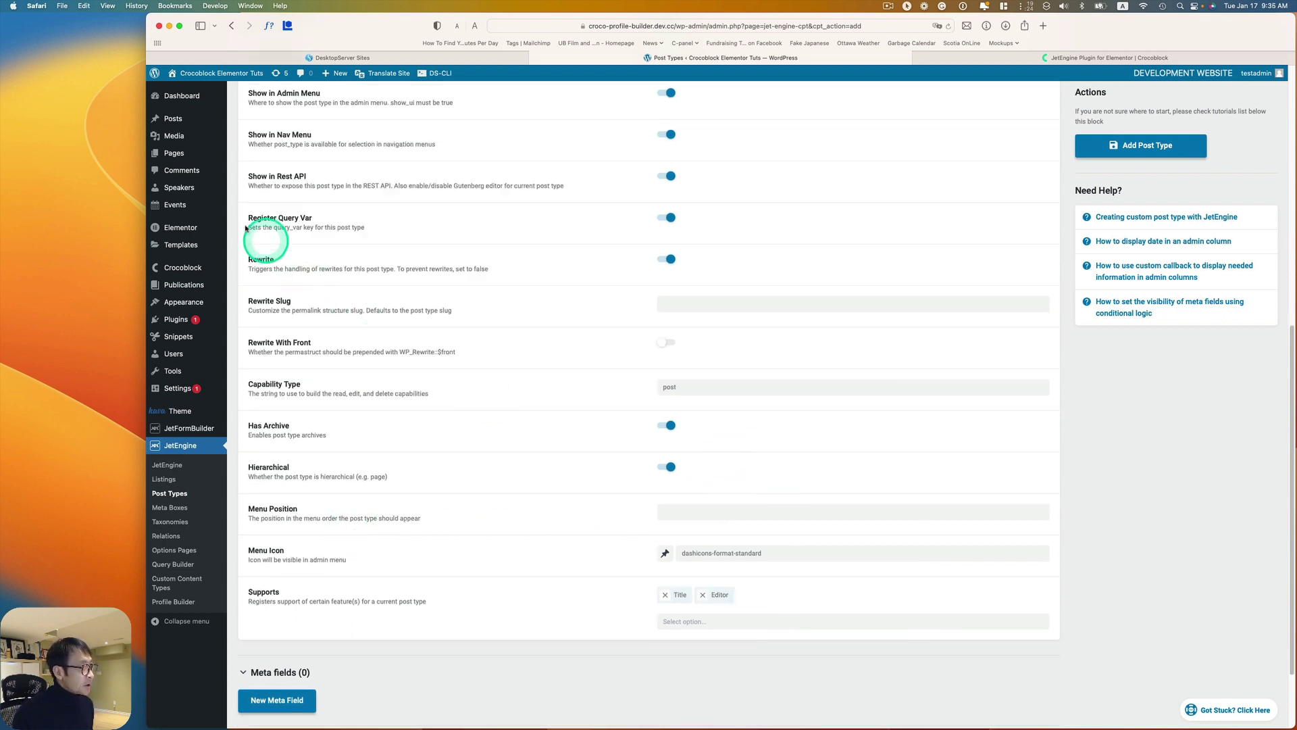
{"action": "mouse_move", "coordinate": [172, 209]}
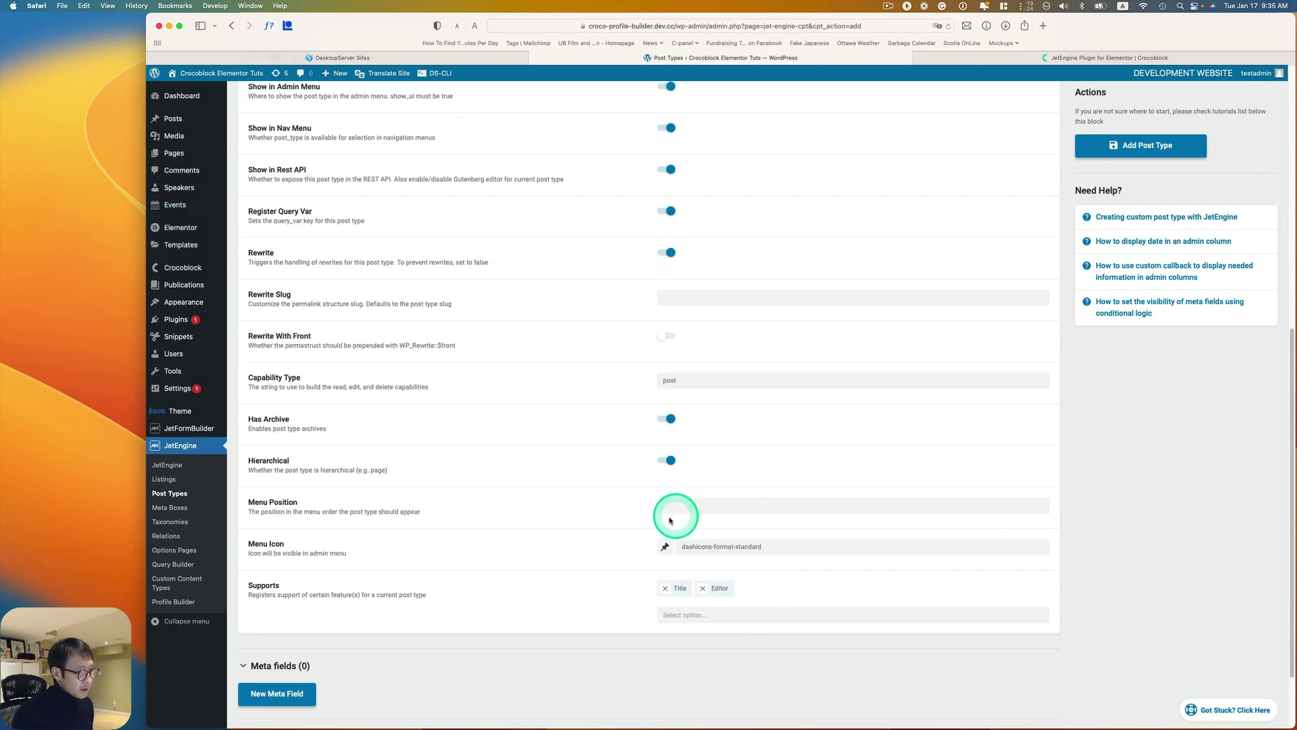
{"action": "scroll", "coordinate": [711, 501], "scroll_direction": "down", "scroll_amount": 1}
{"action": "scroll", "coordinate": [711, 502], "scroll_direction": "down", "scroll_amount": 2}
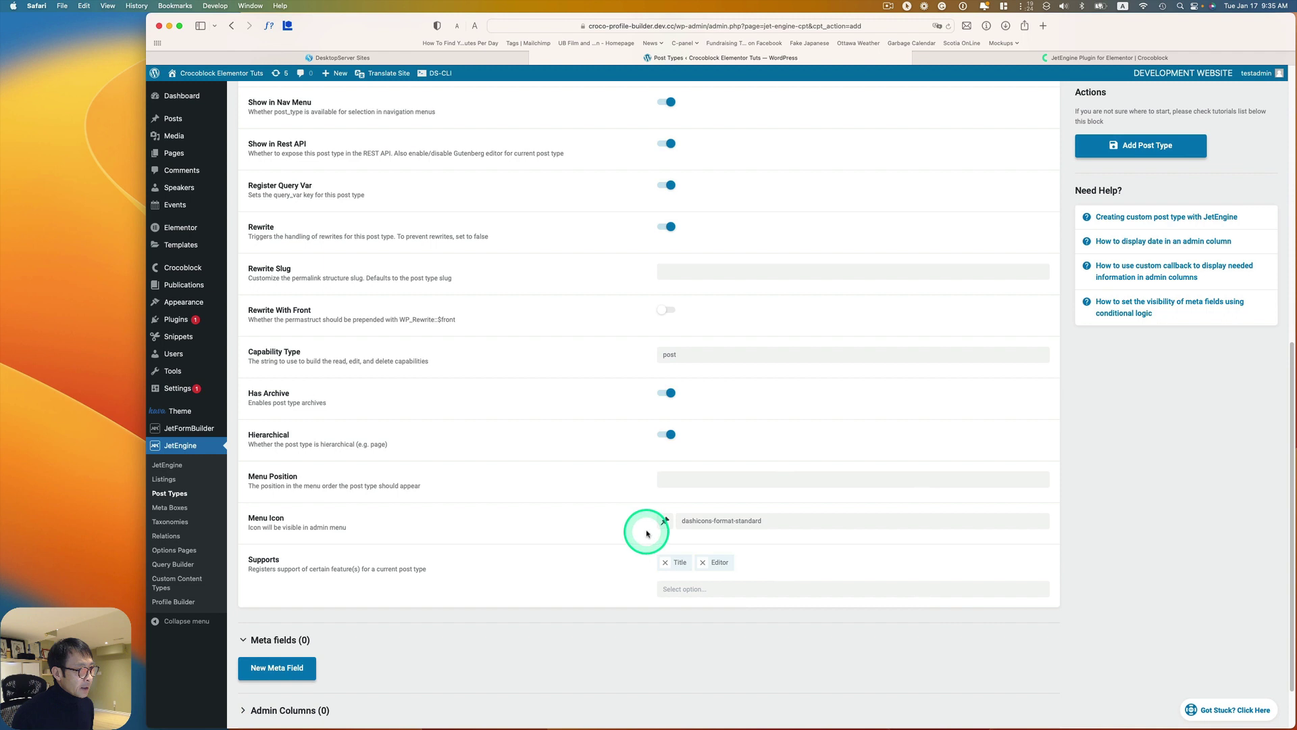
{"action": "left_click", "coordinate": [667, 524]}
{"action": "scroll", "coordinate": [737, 587], "scroll_direction": "down", "scroll_amount": 2}
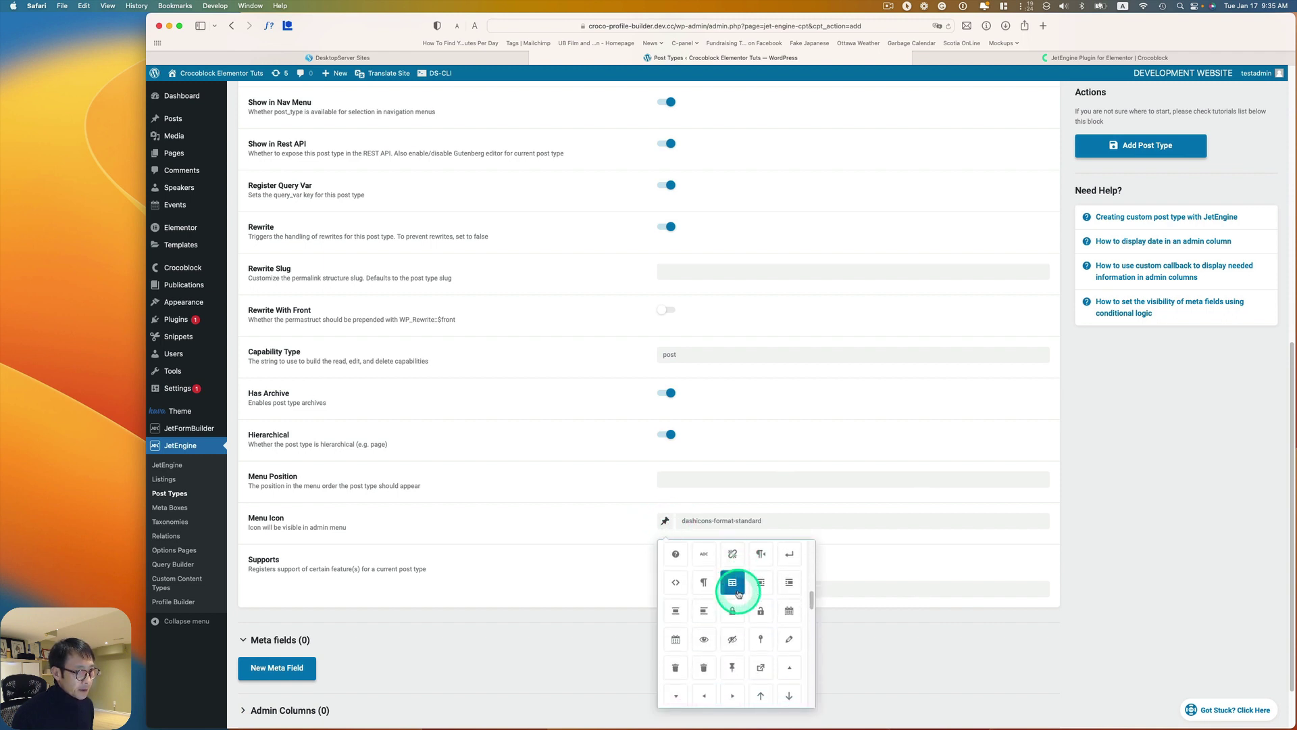
{"action": "scroll", "coordinate": [738, 586], "scroll_direction": "up", "scroll_amount": 6}
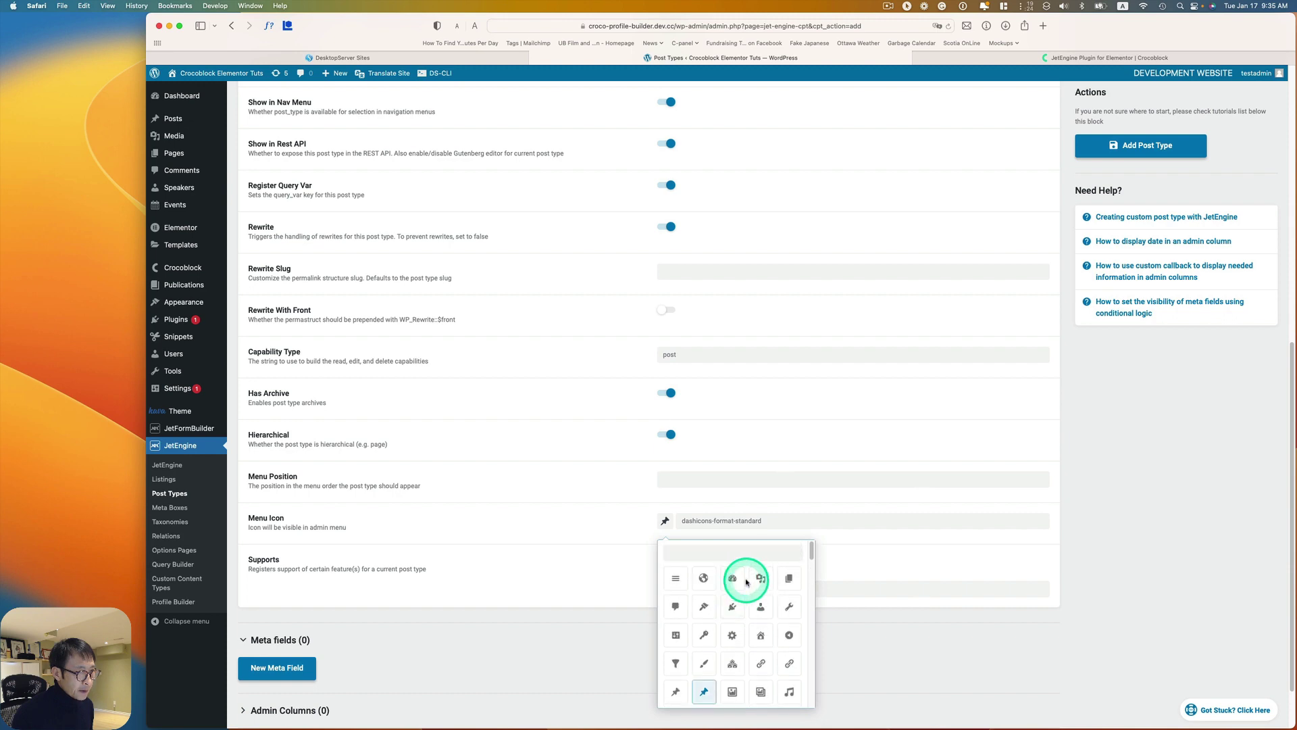
{"action": "scroll", "coordinate": [1025, 514], "scroll_direction": "down", "scroll_amount": 4}
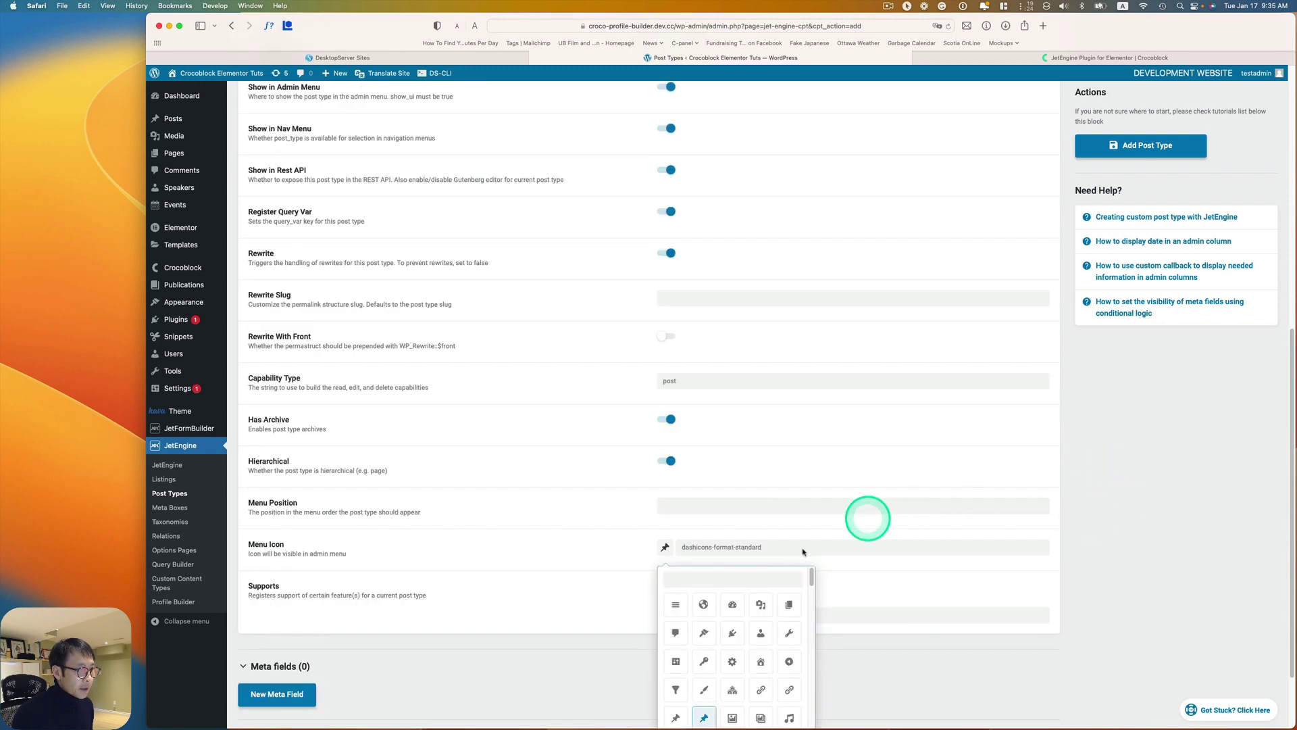
{"action": "left_click", "coordinate": [735, 580]}
{"action": "type", "text": "cale"}
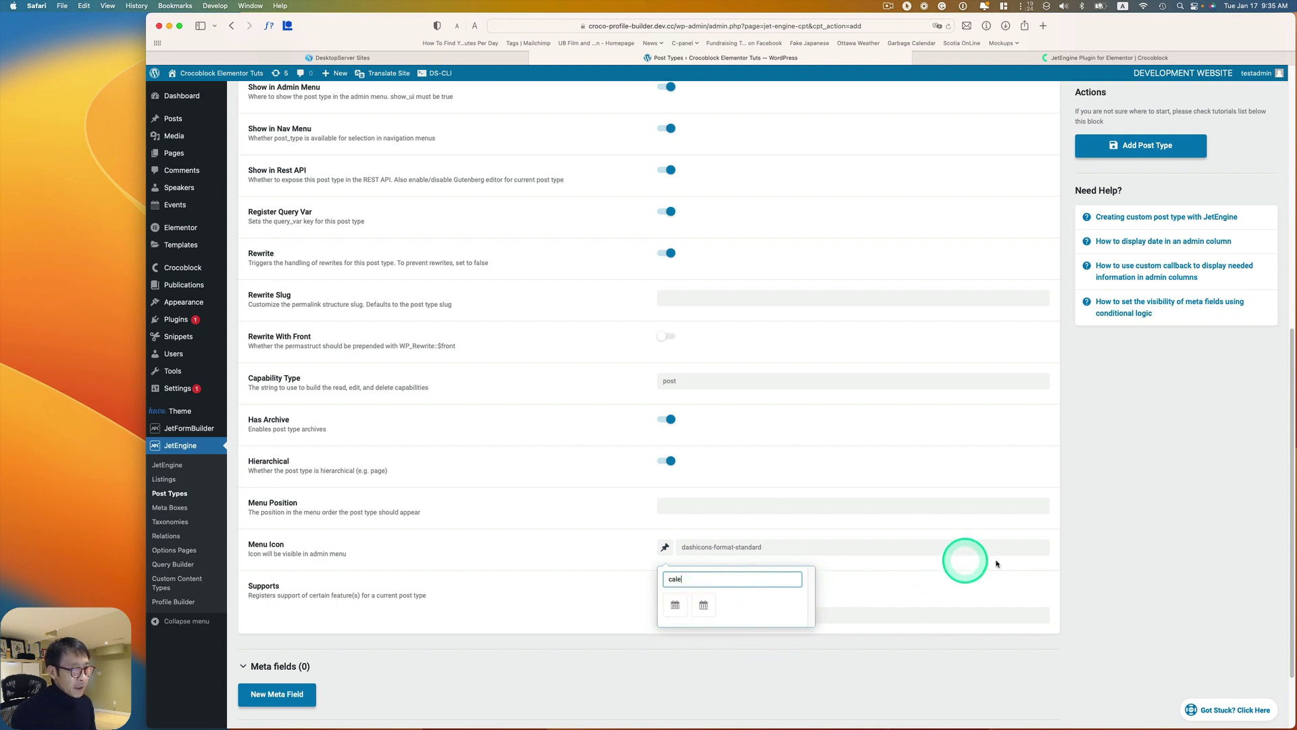
{"action": "left_click", "coordinate": [1019, 553]}
{"action": "scroll", "coordinate": [1021, 552], "scroll_direction": "down", "scroll_amount": 2}
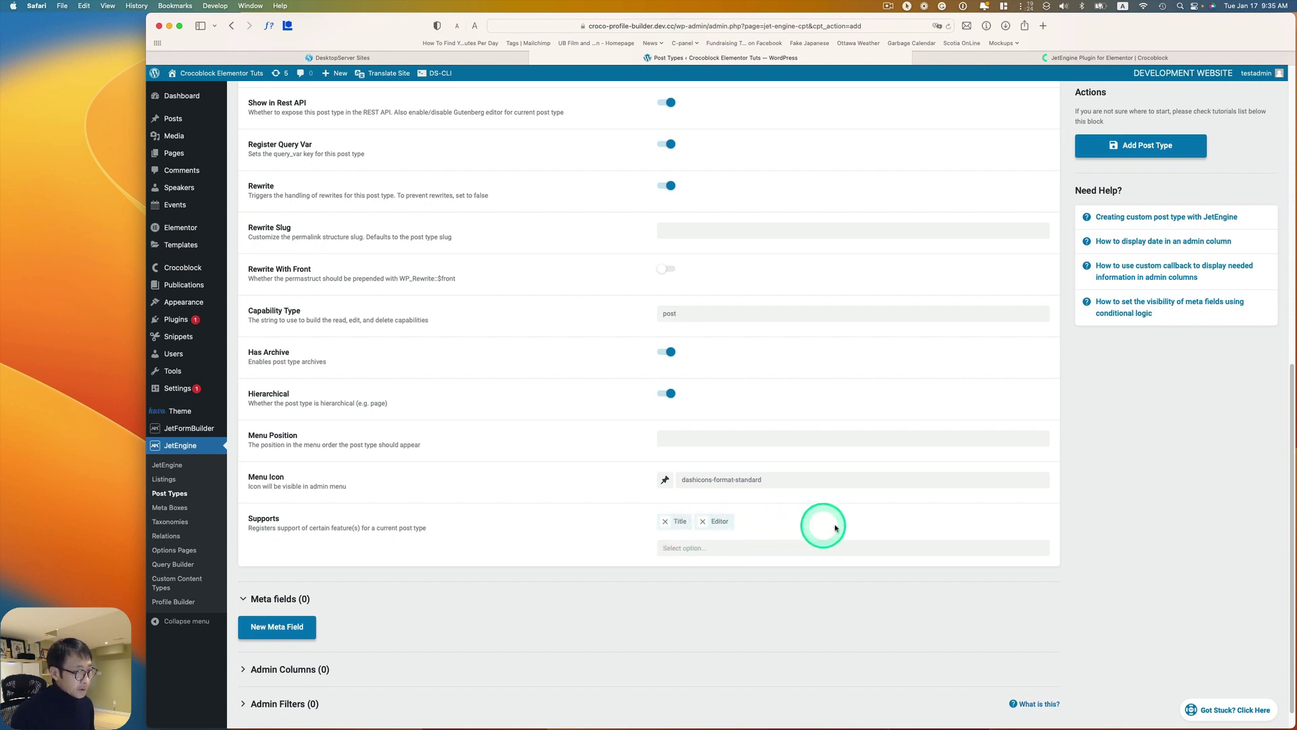
{"action": "left_click", "coordinate": [764, 551]}
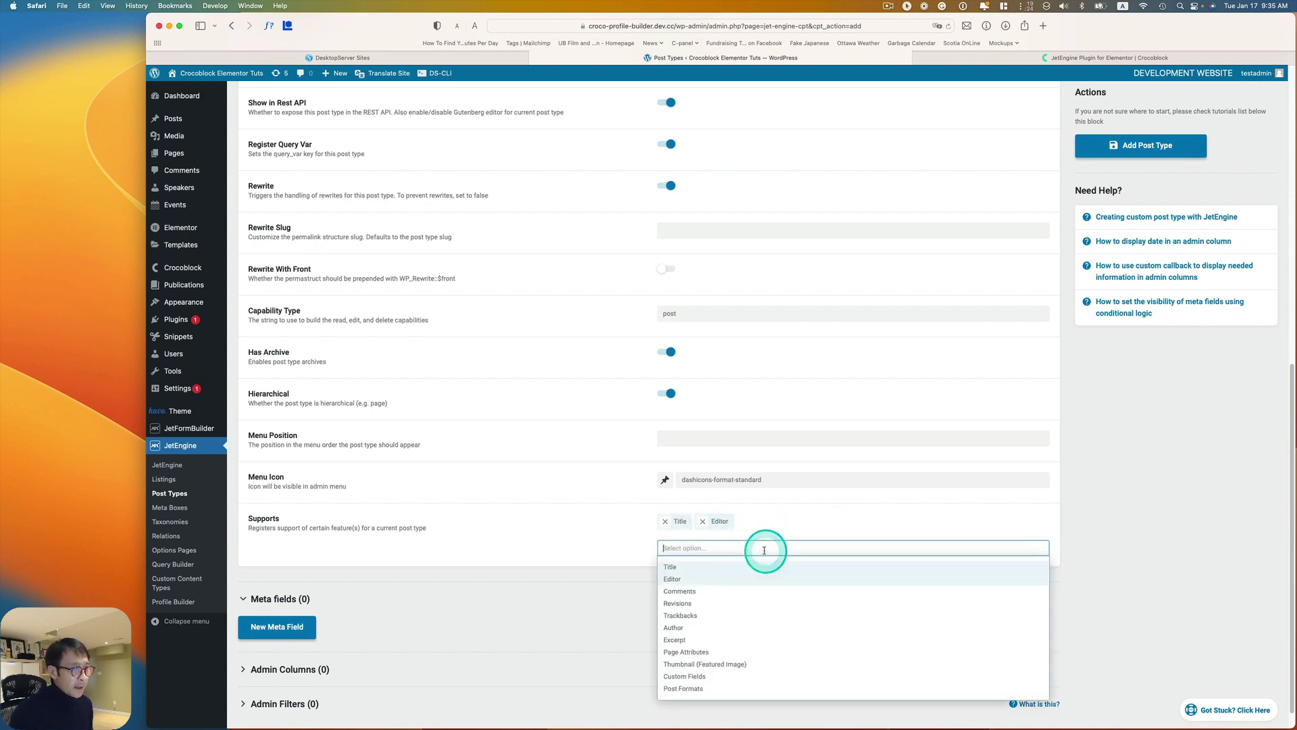
{"action": "left_click", "coordinate": [784, 665]}
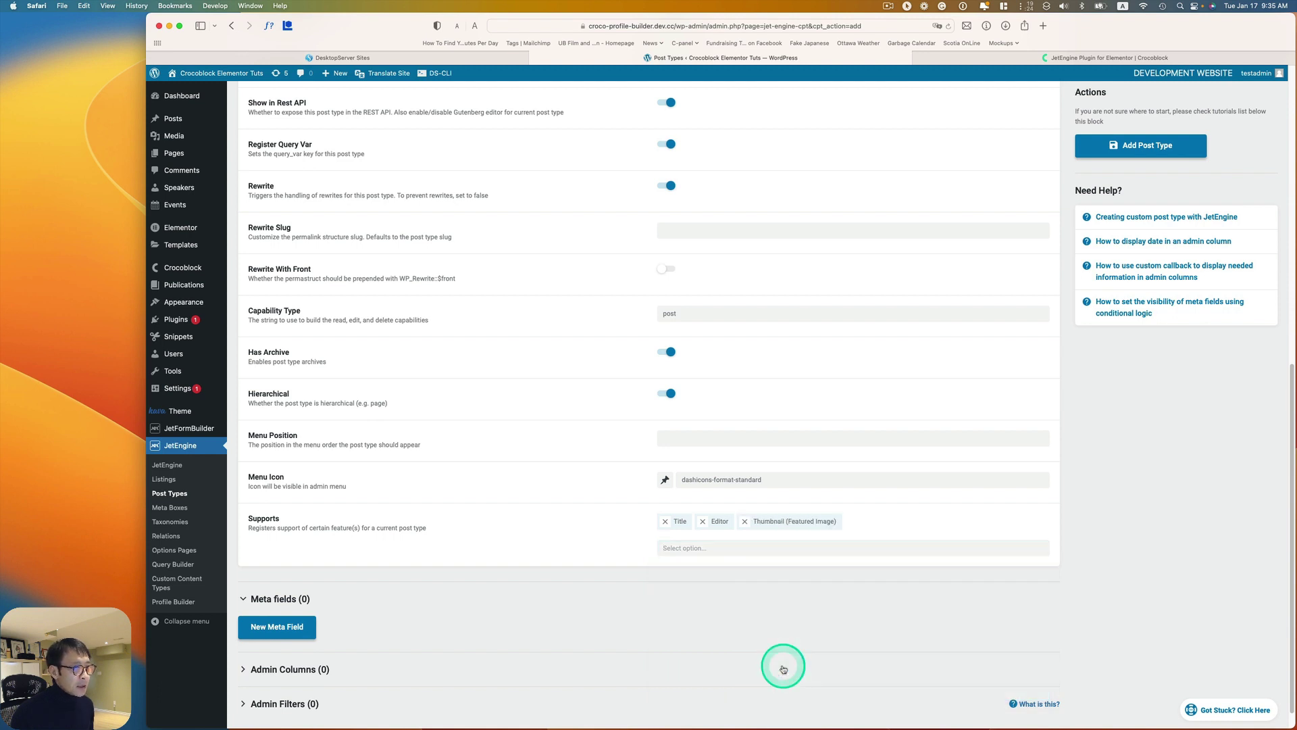
{"action": "left_click", "coordinate": [745, 522]}
{"action": "scroll", "coordinate": [967, 564], "scroll_direction": "down", "scroll_amount": 1}
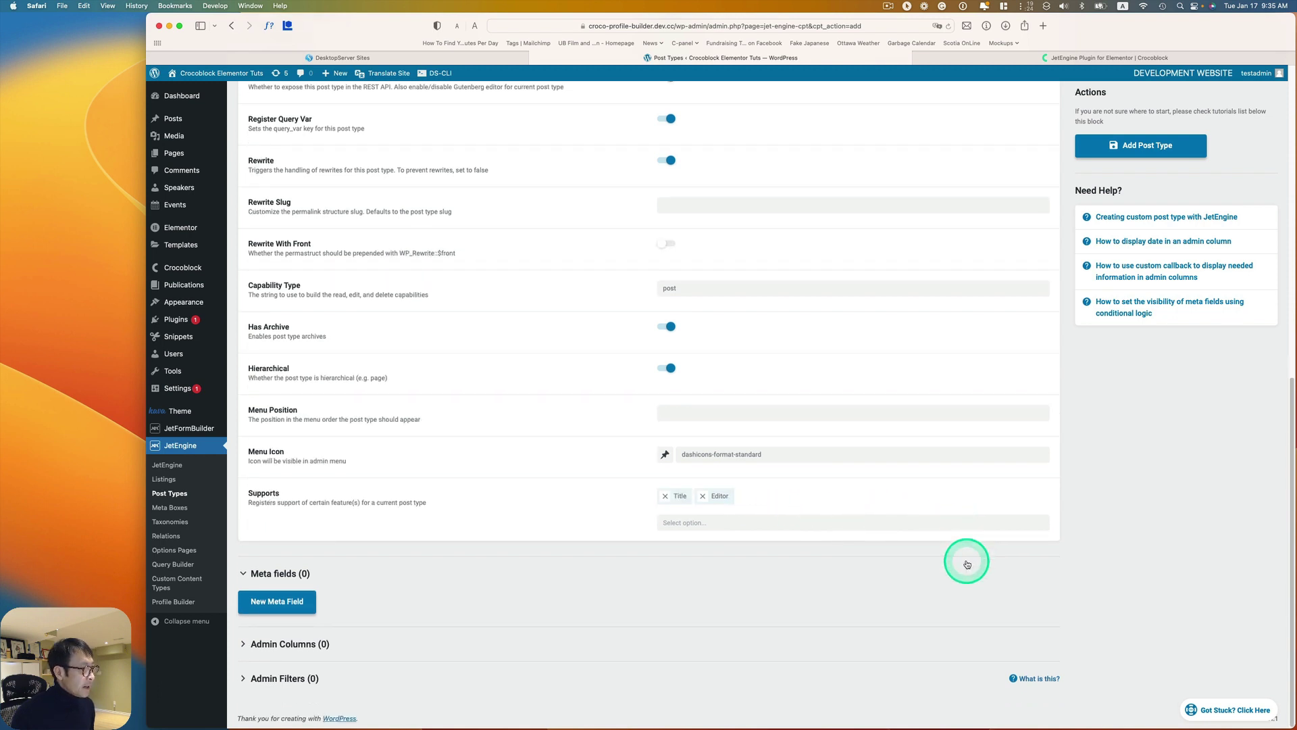
- Add a Location meta field of type Textarea at 100% width
{"action": "left_click", "coordinate": [292, 602]}
{"action": "scroll", "coordinate": [676, 608], "scroll_direction": "down", "scroll_amount": 4}
{"action": "left_click", "coordinate": [707, 346]}
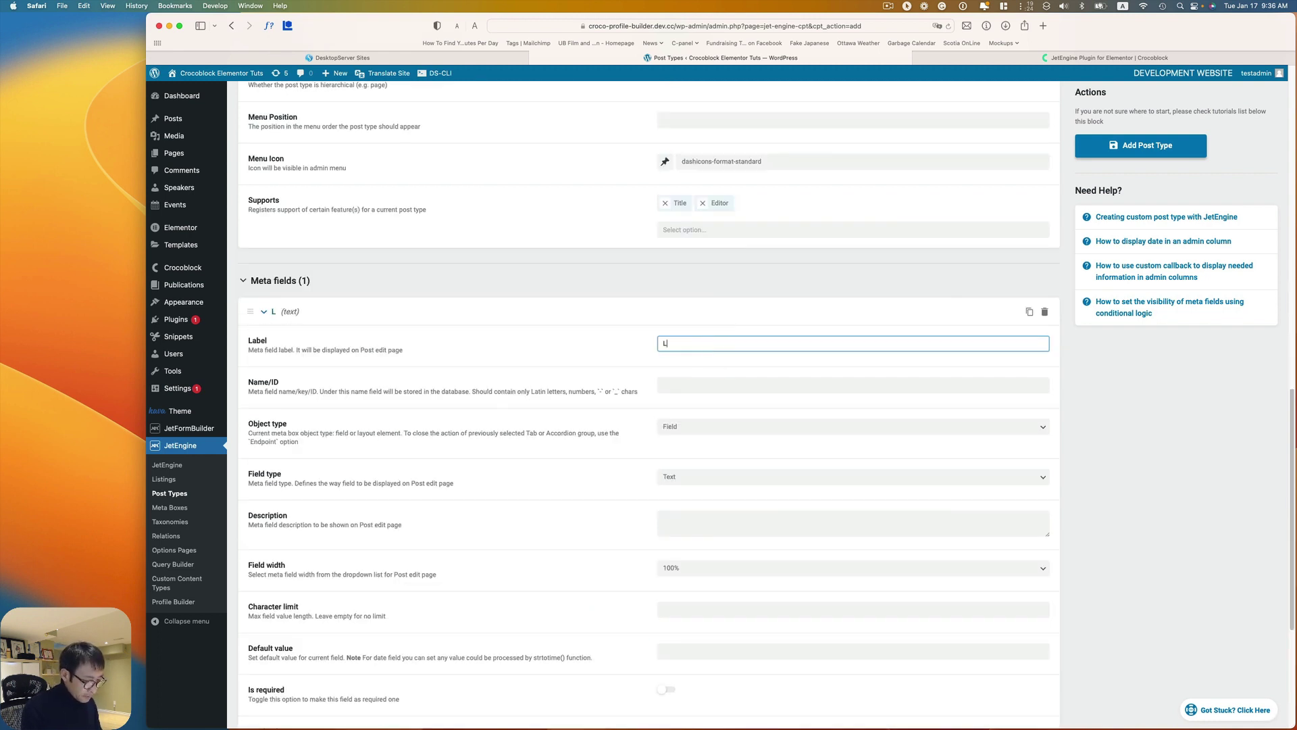
{"action": "left_click", "coordinate": [693, 390]}
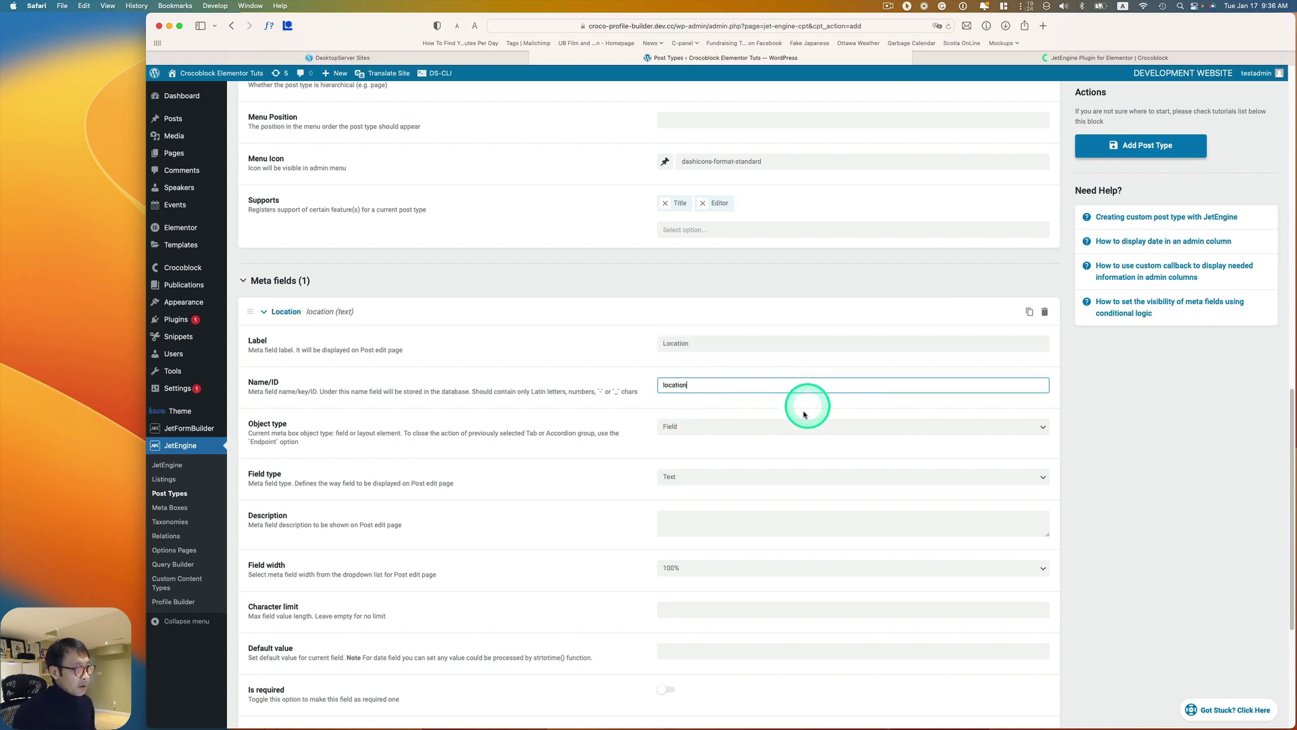
{"action": "left_click", "coordinate": [735, 429]}
{"action": "left_click", "coordinate": [693, 424]}
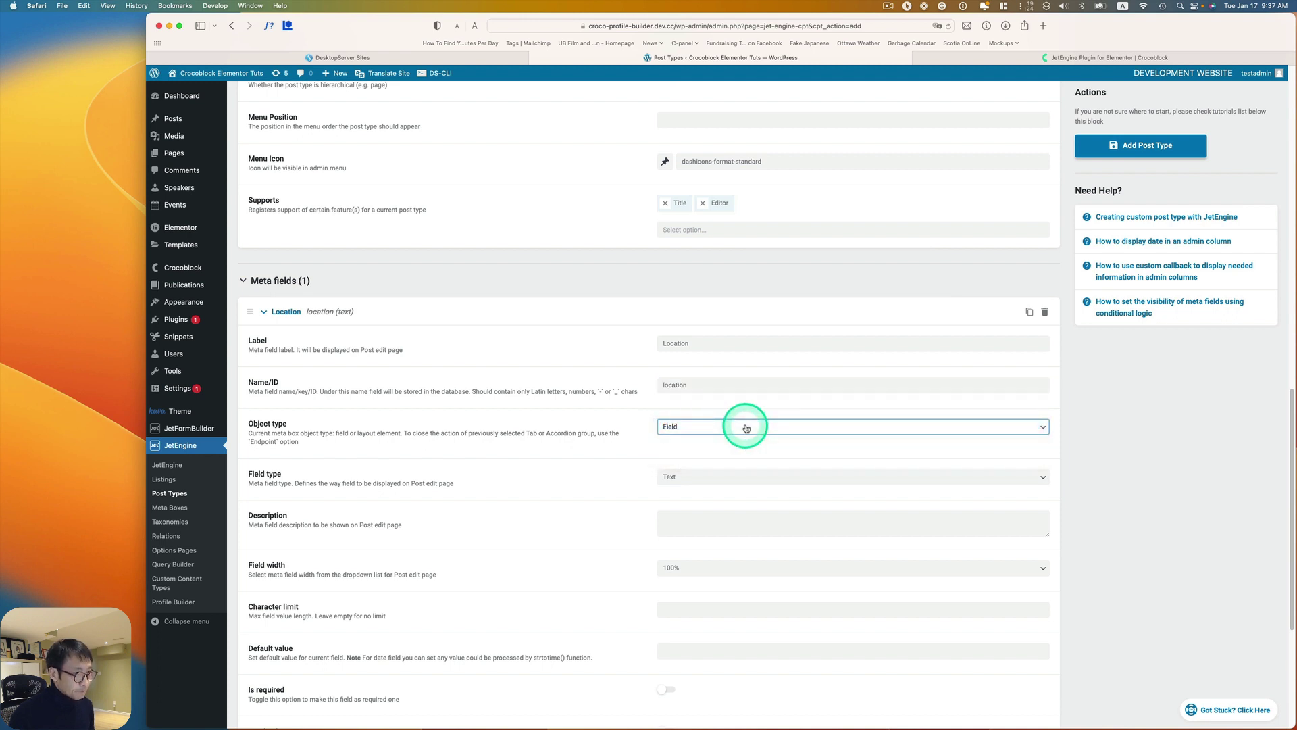
{"action": "left_click", "coordinate": [682, 477]}
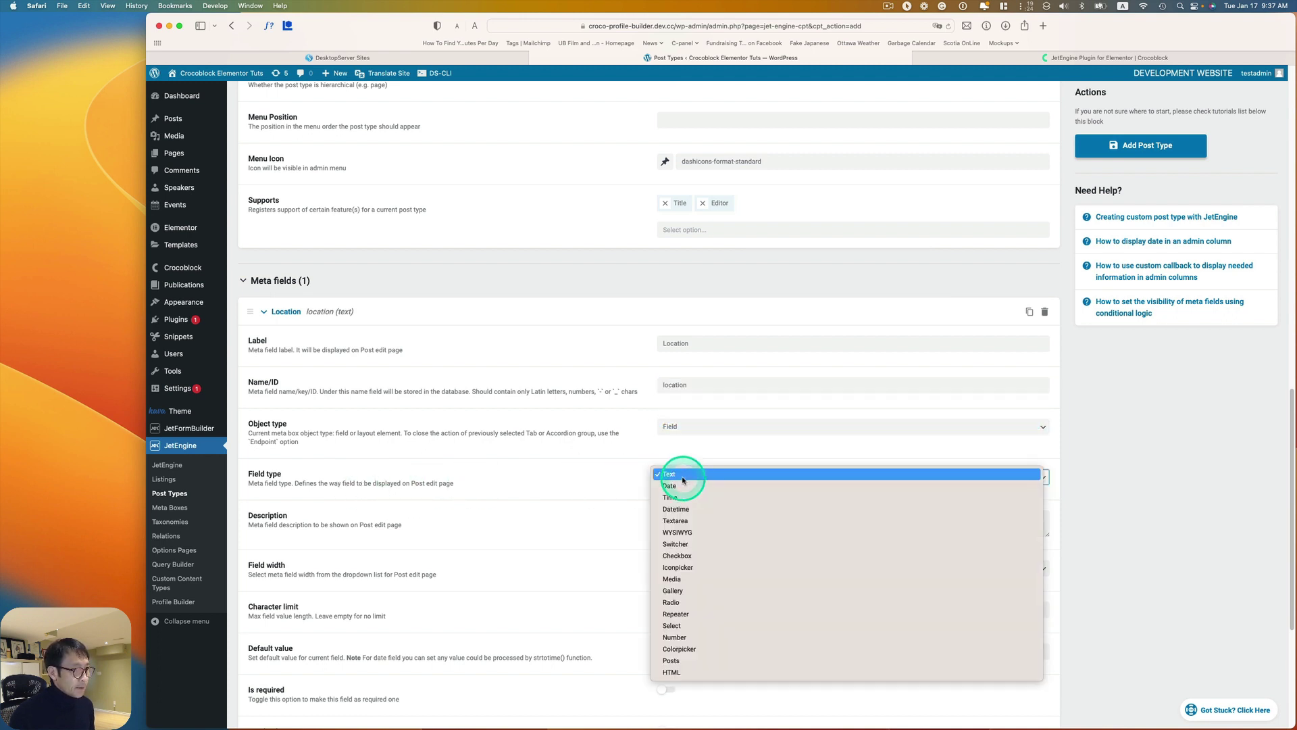
{"action": "left_click", "coordinate": [674, 521]}
{"action": "scroll", "coordinate": [733, 484], "scroll_direction": "down", "scroll_amount": 3}
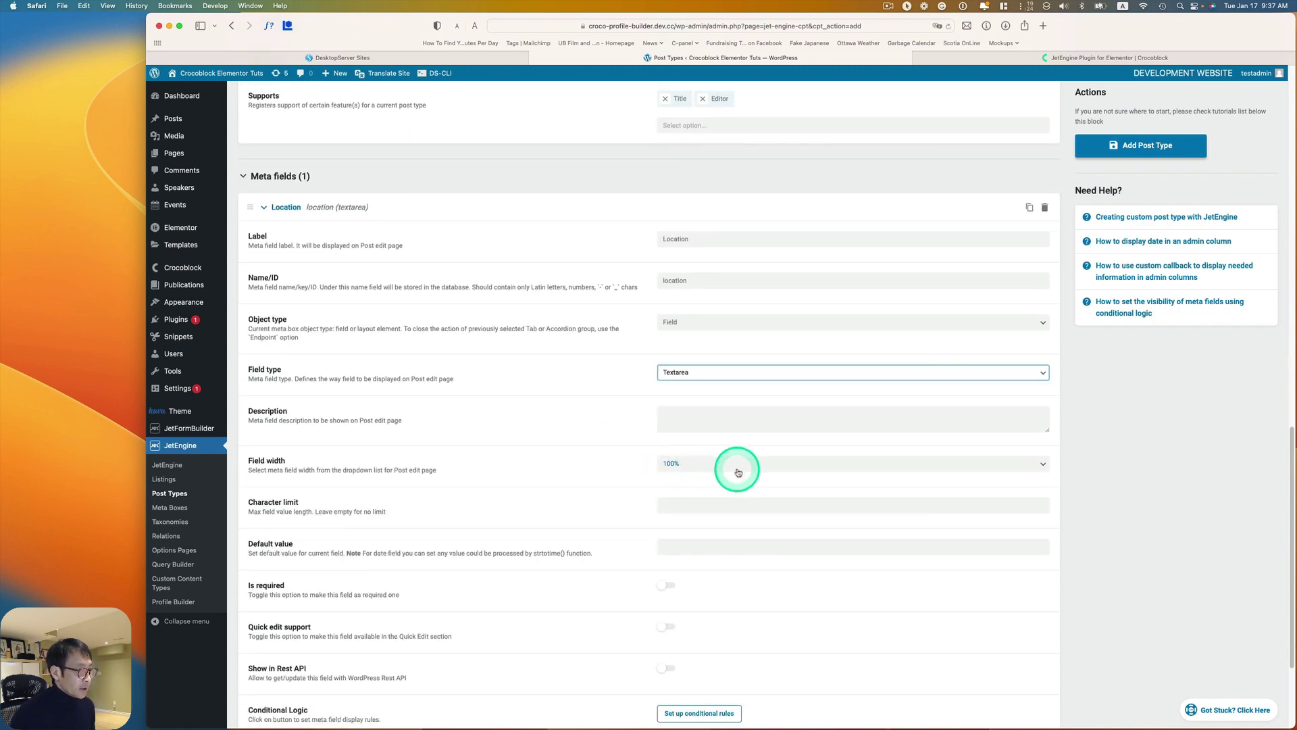
{"action": "left_click", "coordinate": [725, 469]}
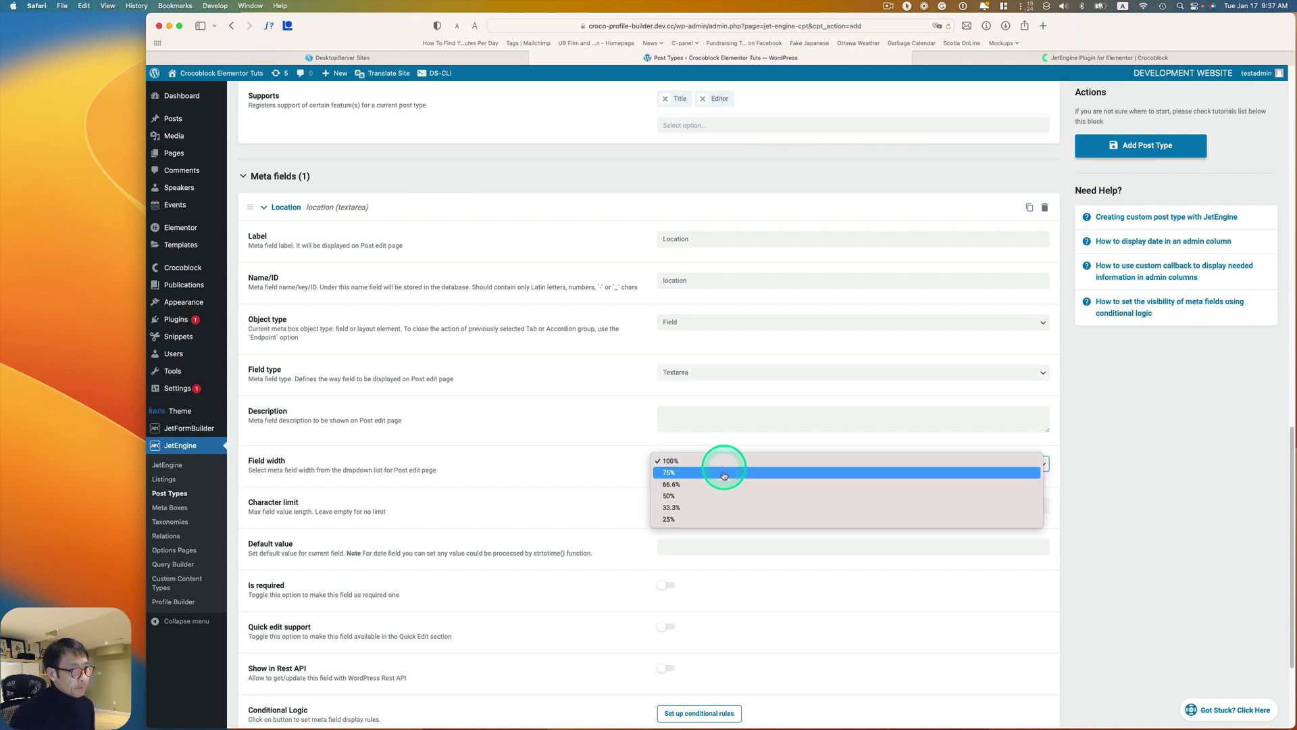
{"action": "left_click", "coordinate": [688, 467]}
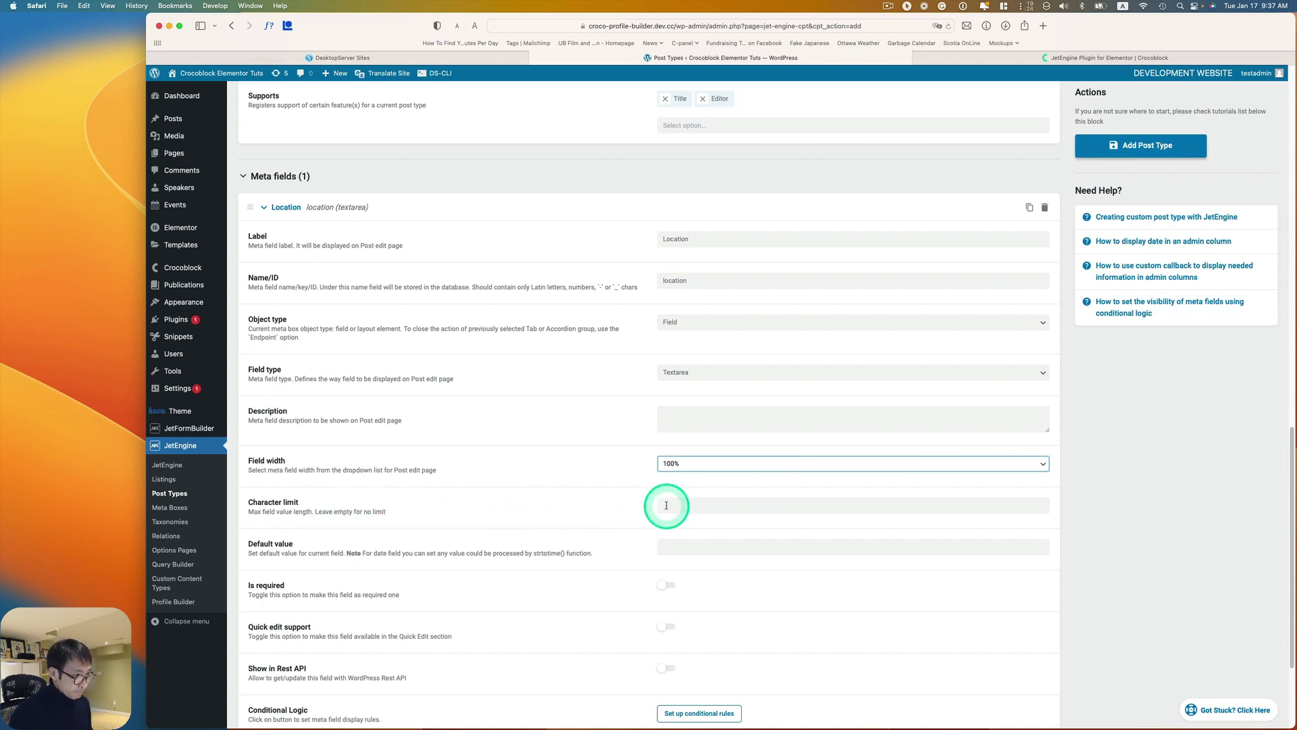
- Make the Location field required with quick edit support
{"action": "scroll", "coordinate": [665, 505], "scroll_direction": "down", "scroll_amount": 2}
{"action": "scroll", "coordinate": [666, 505], "scroll_direction": "down", "scroll_amount": 1}
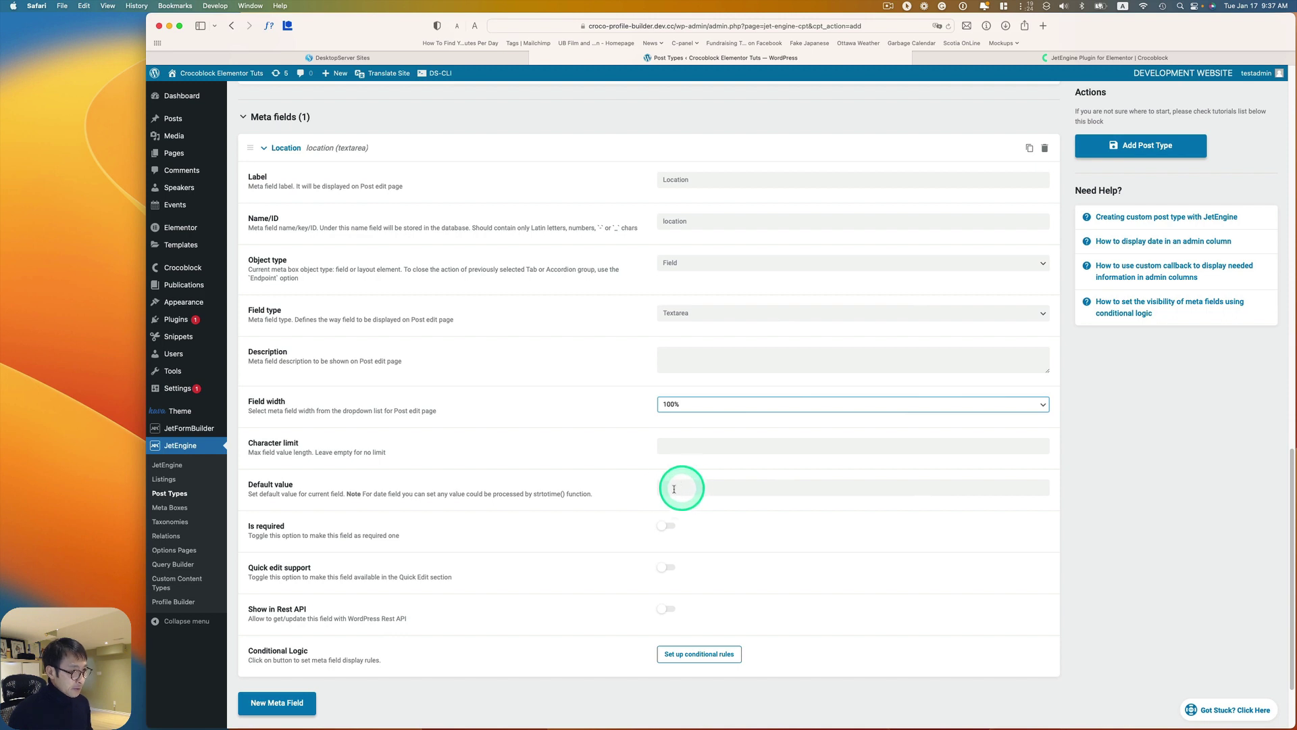
{"action": "scroll", "coordinate": [744, 498], "scroll_direction": "down", "scroll_amount": 1}
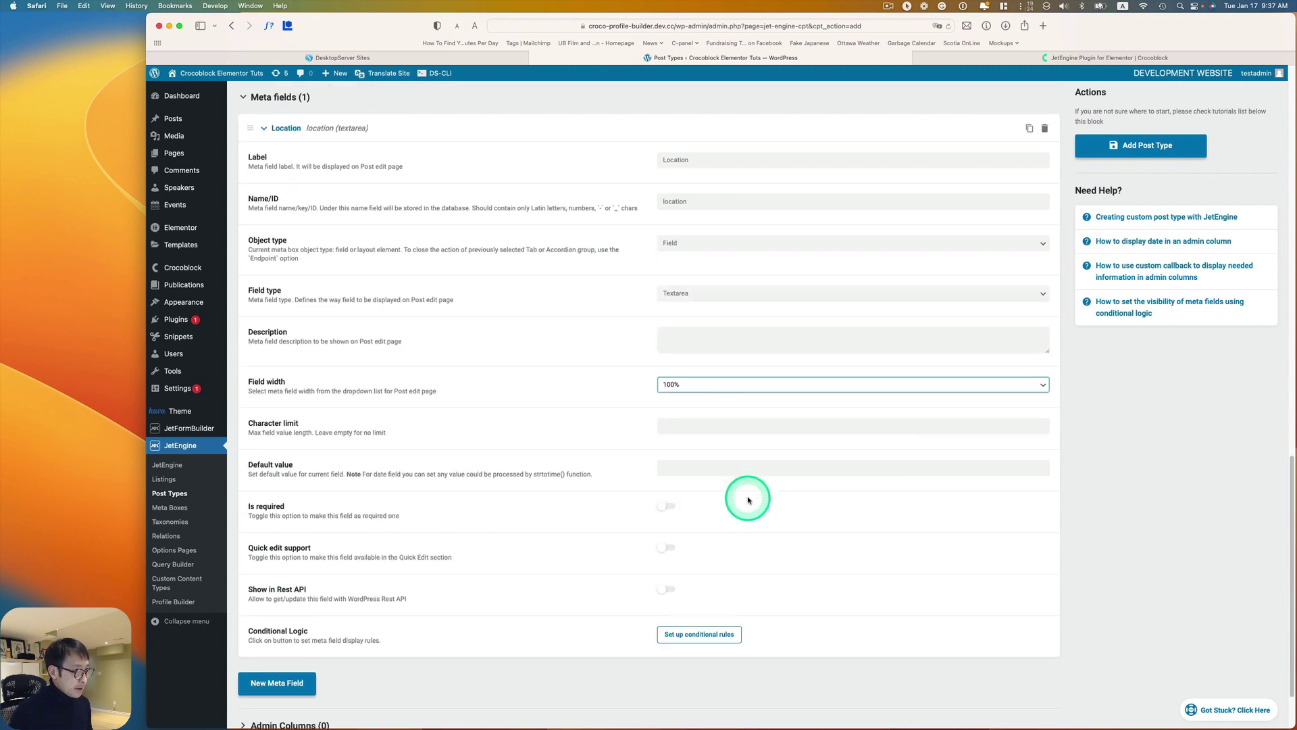
{"action": "left_click", "coordinate": [664, 514]}
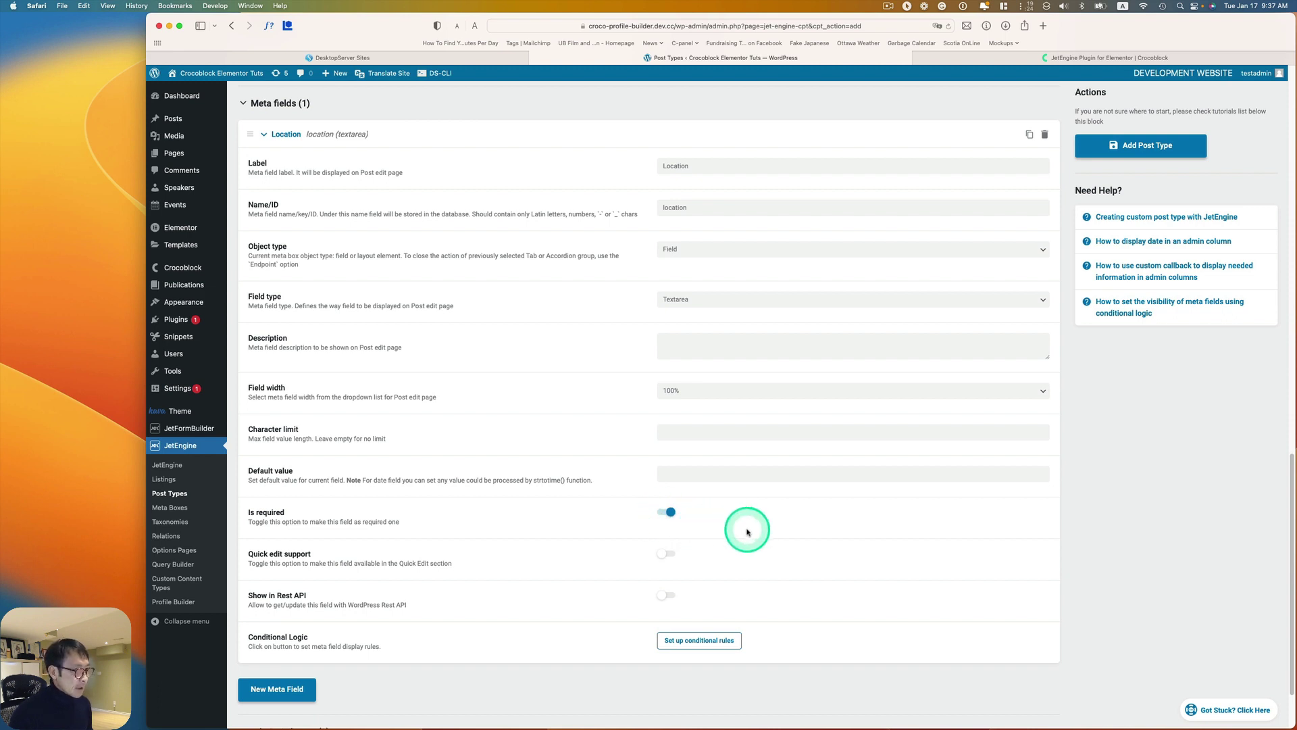
{"action": "scroll", "coordinate": [748, 530], "scroll_direction": "down", "scroll_amount": 1}
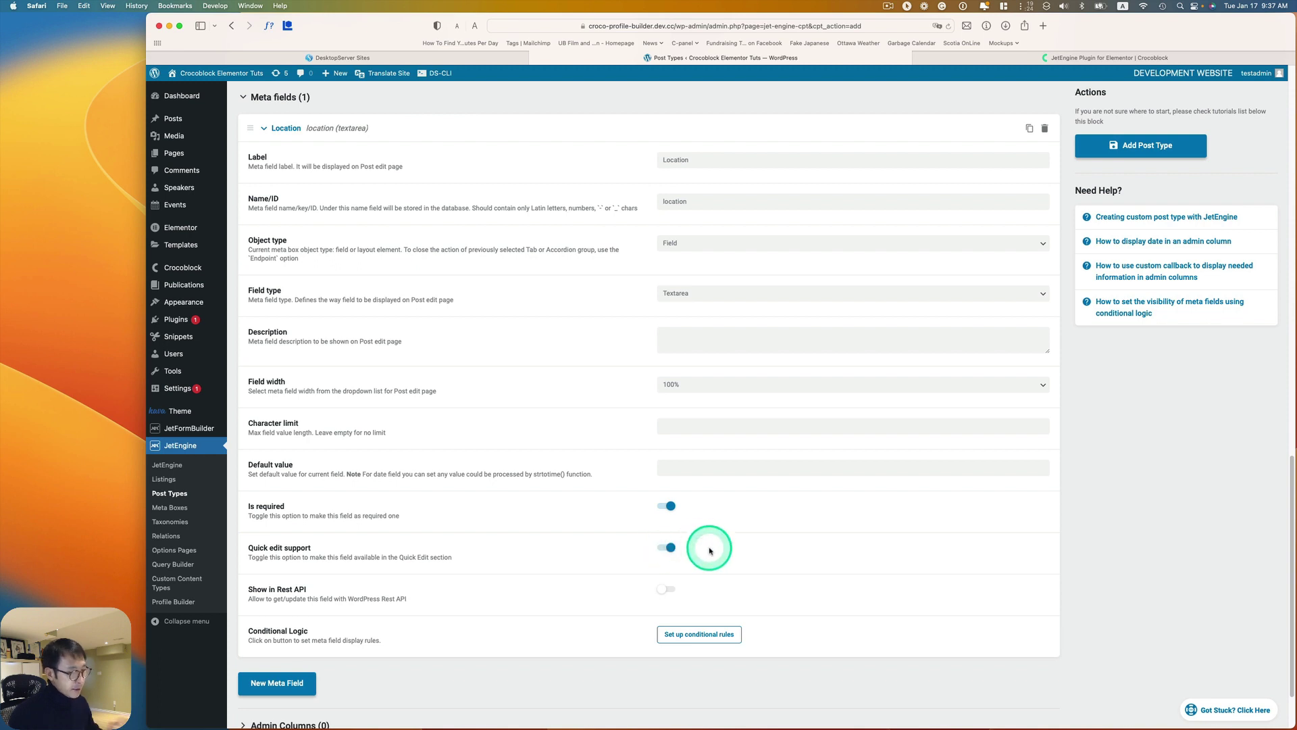
{"action": "scroll", "coordinate": [962, 527], "scroll_direction": "down", "scroll_amount": 1}
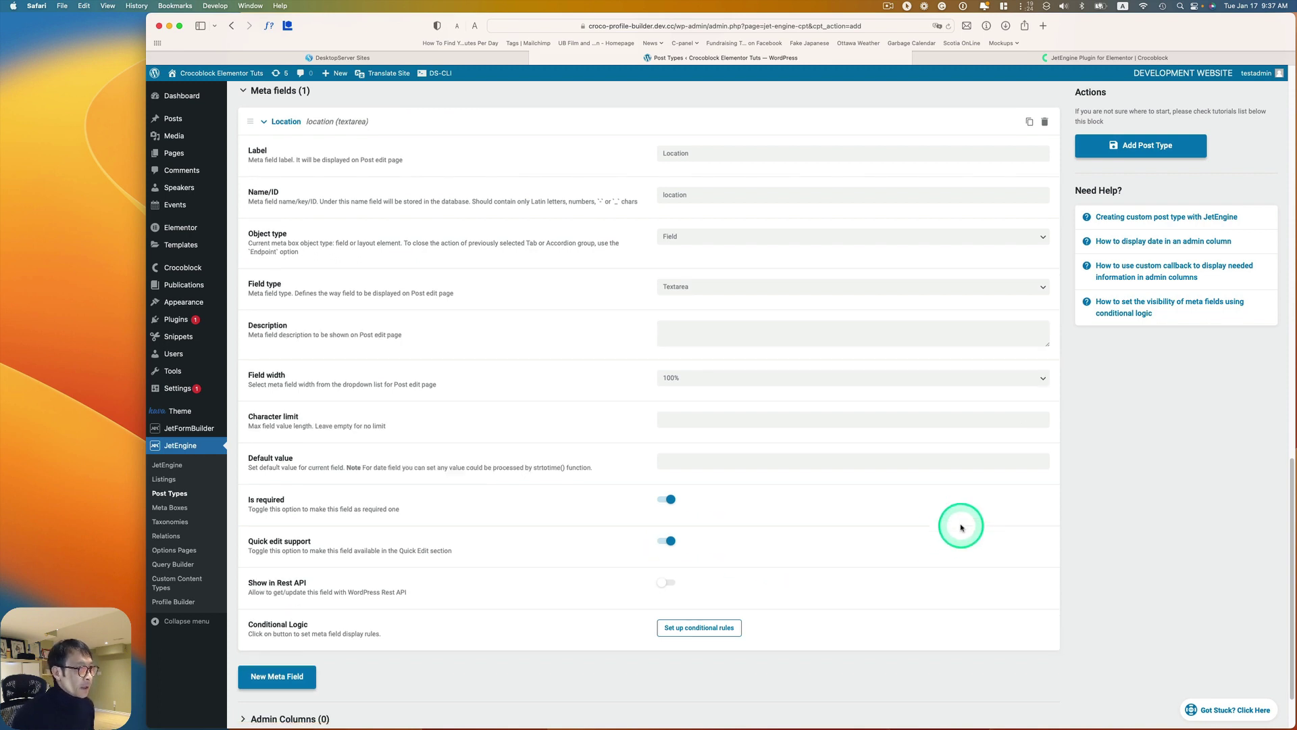
{"action": "scroll", "coordinate": [962, 527], "scroll_direction": "up", "scroll_amount": 3}
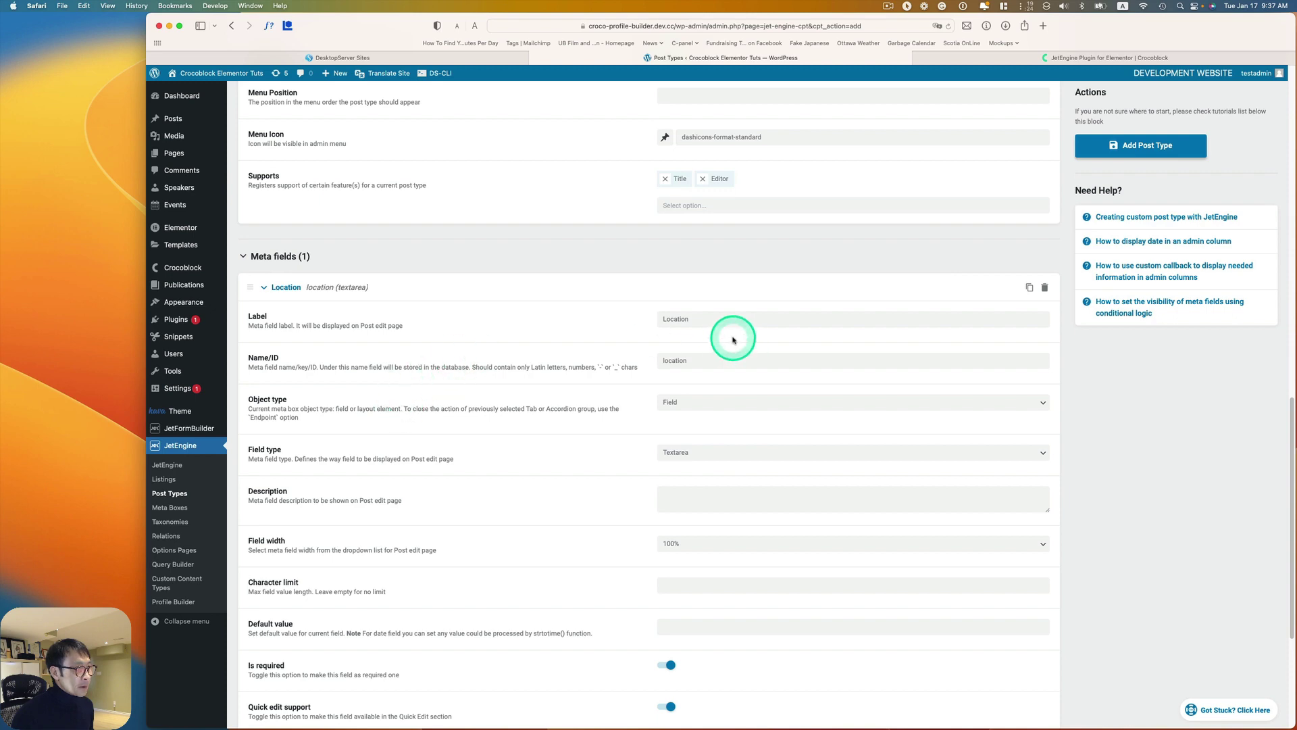
{"action": "scroll", "coordinate": [734, 339], "scroll_direction": "down", "scroll_amount": 5}
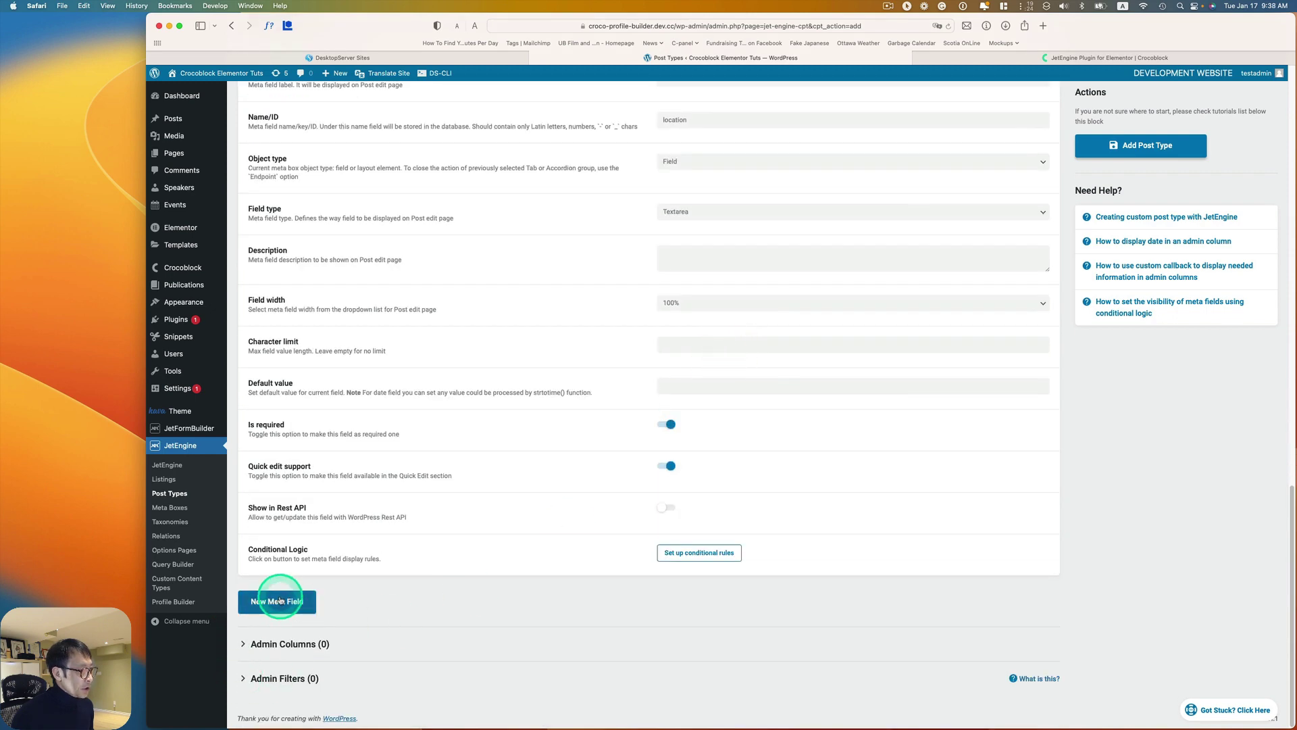
- Add a Date meta field of type Date, saved as timestamp and required
{"action": "left_click", "coordinate": [281, 599]}
{"action": "scroll", "coordinate": [312, 600], "scroll_direction": "down", "scroll_amount": 4}
{"action": "left_click", "coordinate": [713, 429]}
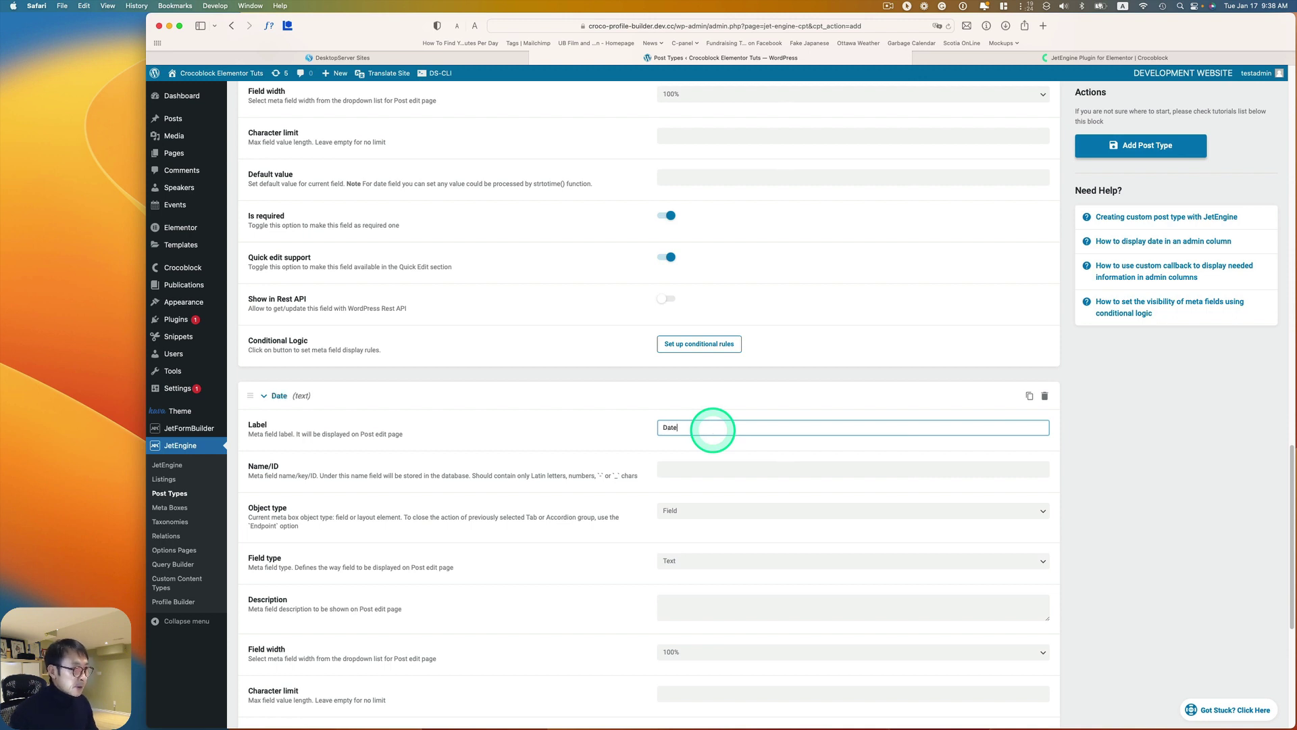
{"action": "left_click", "coordinate": [703, 469]}
{"action": "scroll", "coordinate": [811, 507], "scroll_direction": "down", "scroll_amount": 1}
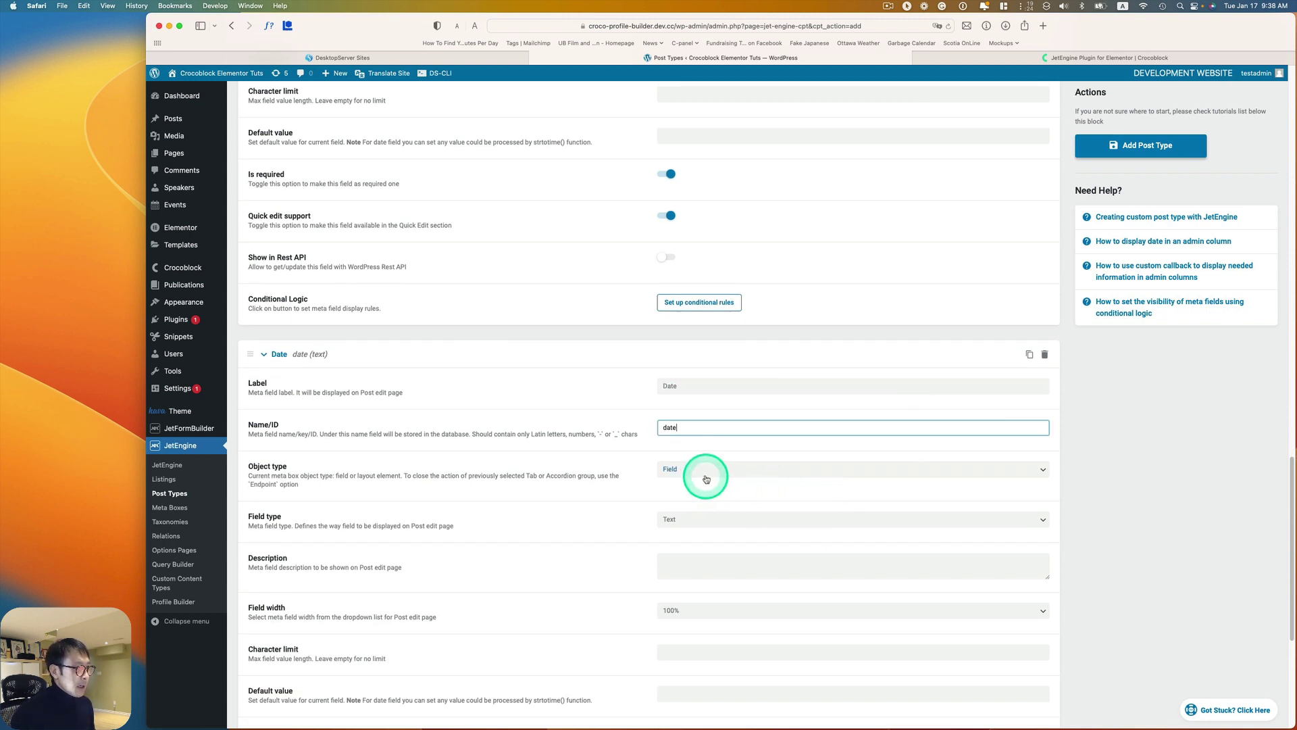
{"action": "left_click", "coordinate": [683, 525]}
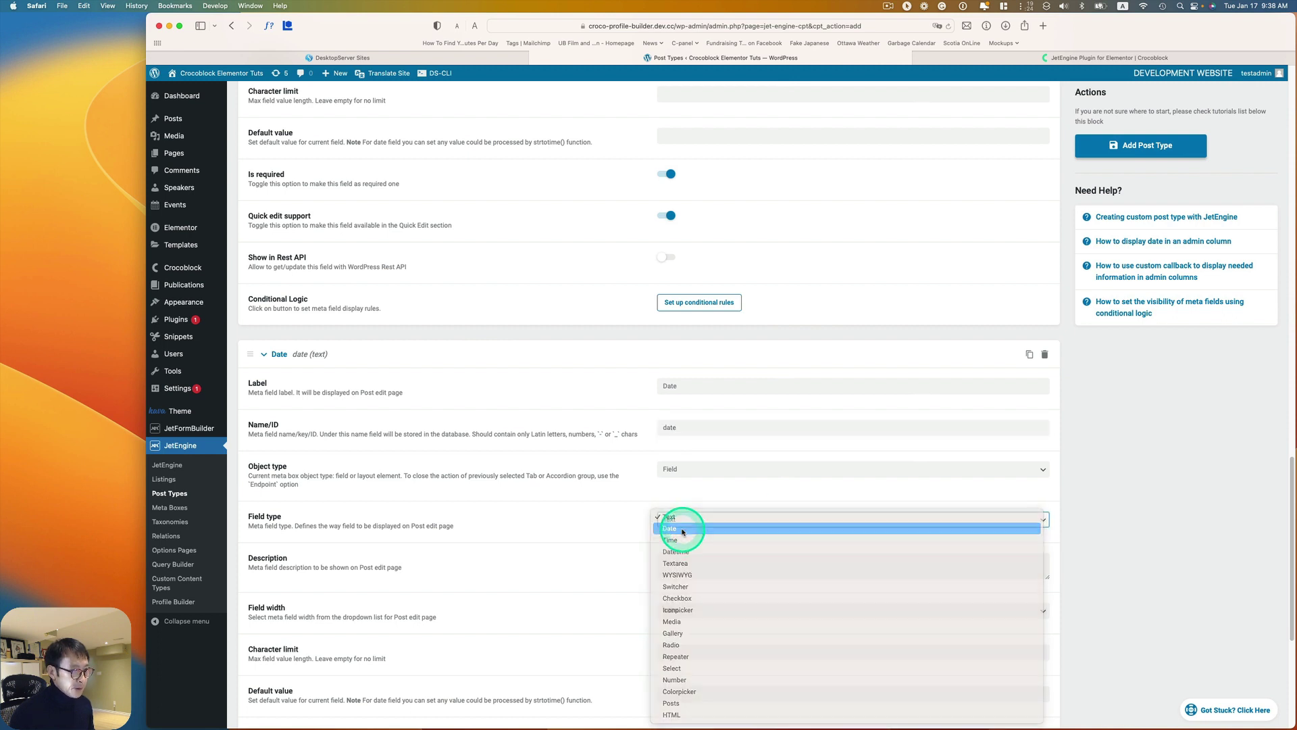
{"action": "left_click", "coordinate": [682, 528]}
{"action": "scroll", "coordinate": [698, 516], "scroll_direction": "down", "scroll_amount": 1}
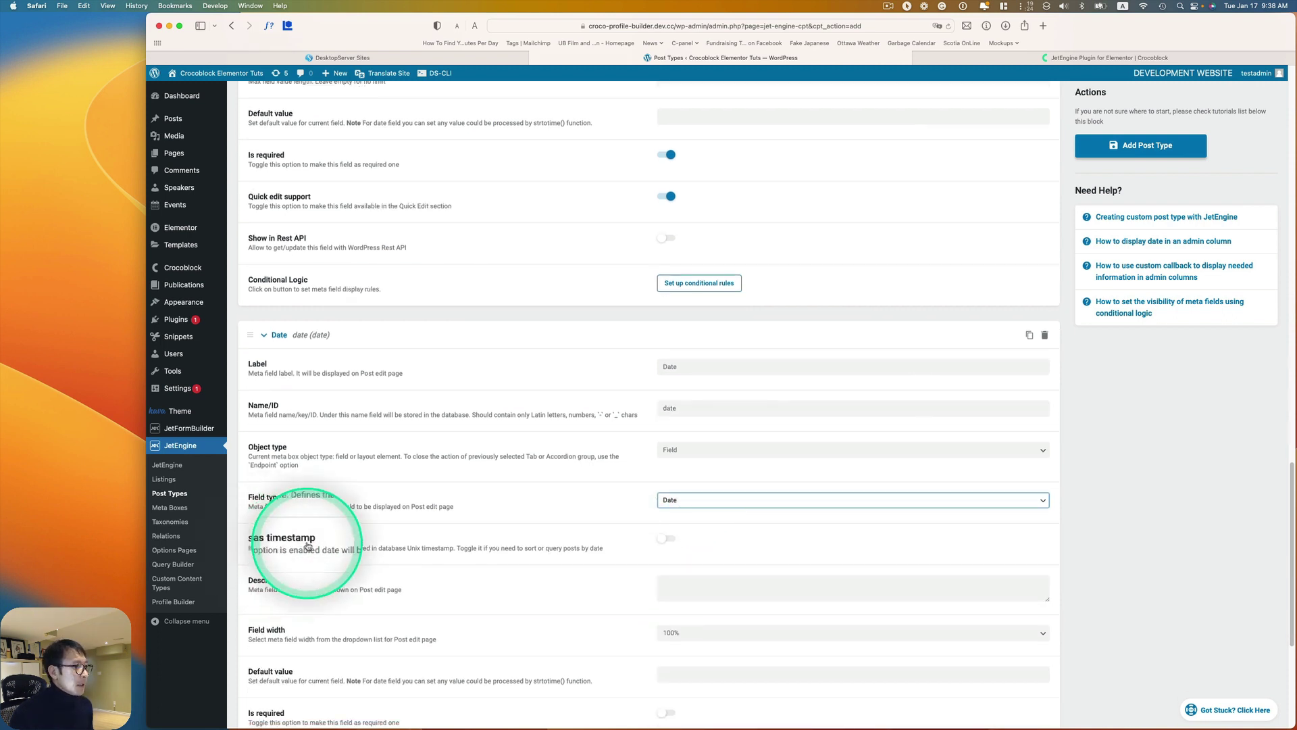
{"action": "left_click", "coordinate": [667, 541]}
{"action": "scroll", "coordinate": [676, 540], "scroll_direction": "down", "scroll_amount": 5}
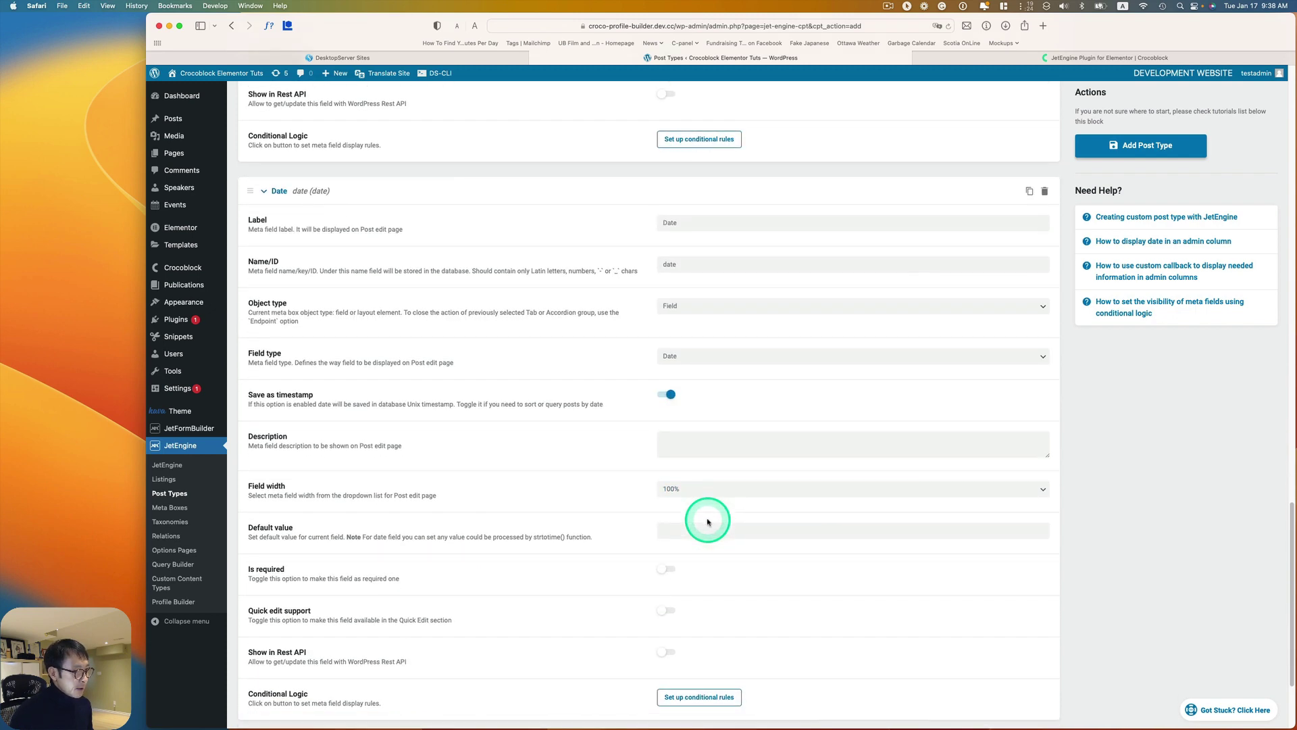
{"action": "left_click", "coordinate": [661, 558]}
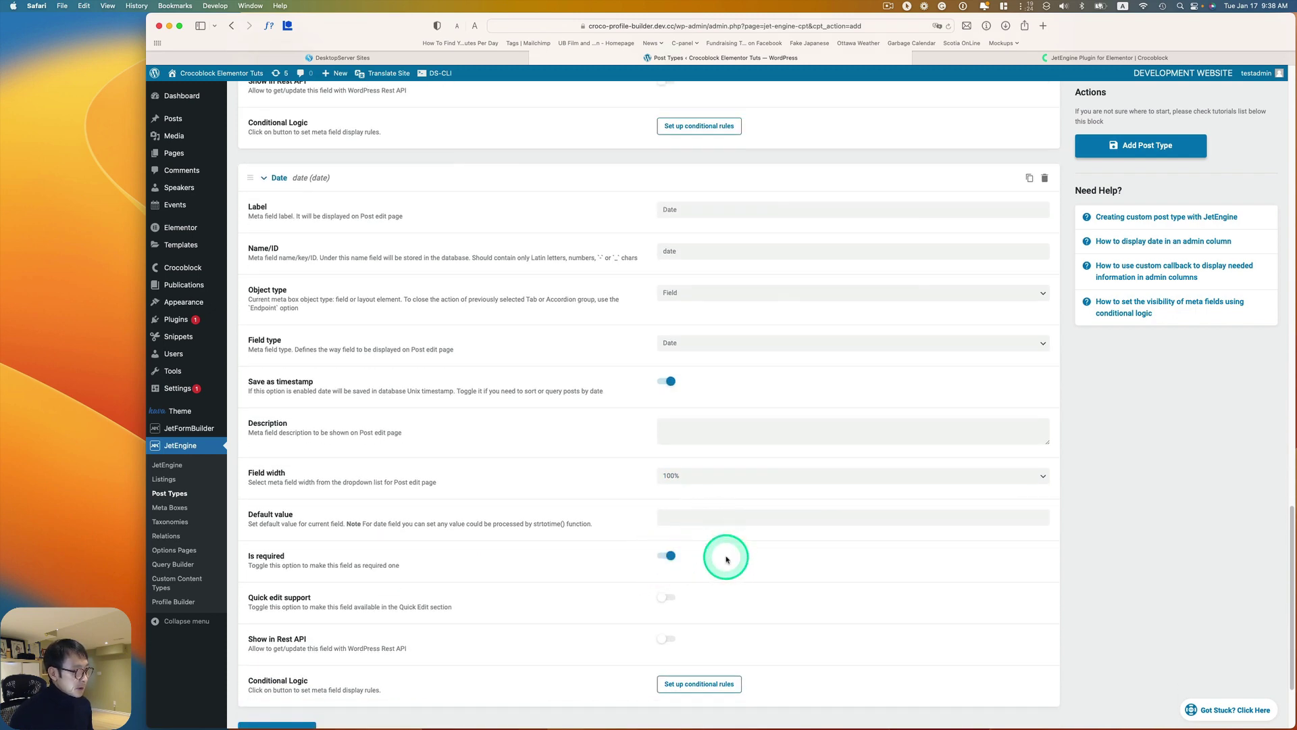
{"action": "scroll", "coordinate": [676, 551], "scroll_direction": "down", "scroll_amount": 2}
{"action": "scroll", "coordinate": [782, 522], "scroll_direction": "down", "scroll_amount": 3}
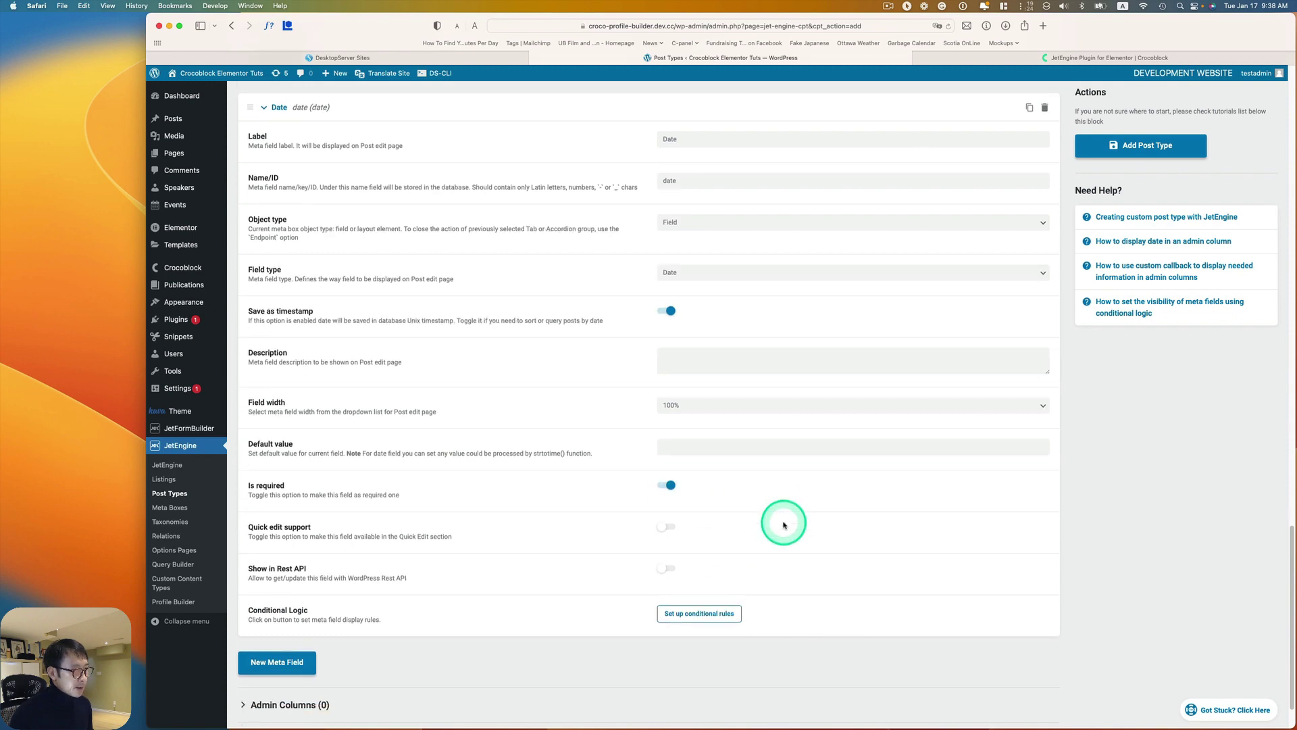
- Add another new meta field and begin entering its label
{"action": "left_click", "coordinate": [276, 600]}
{"action": "scroll", "coordinate": [467, 592], "scroll_direction": "down", "scroll_amount": 5}
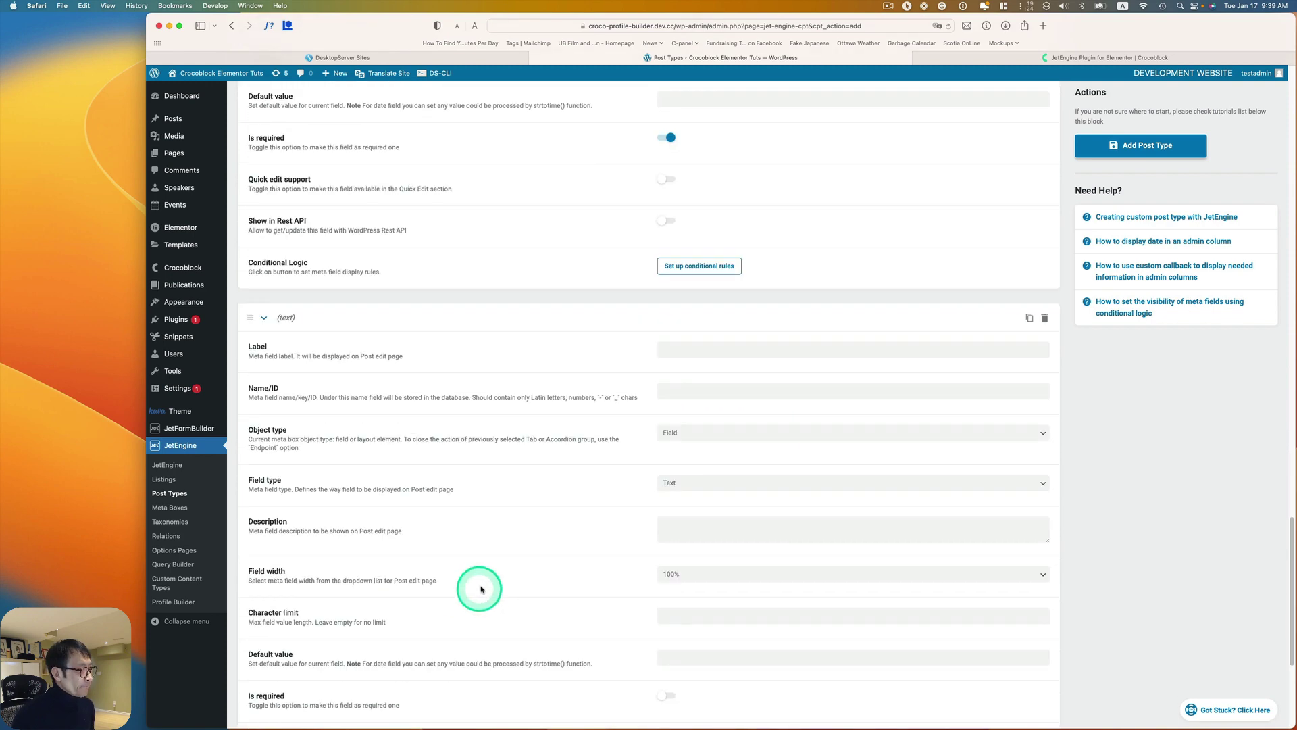
{"action": "left_click", "coordinate": [684, 346]}
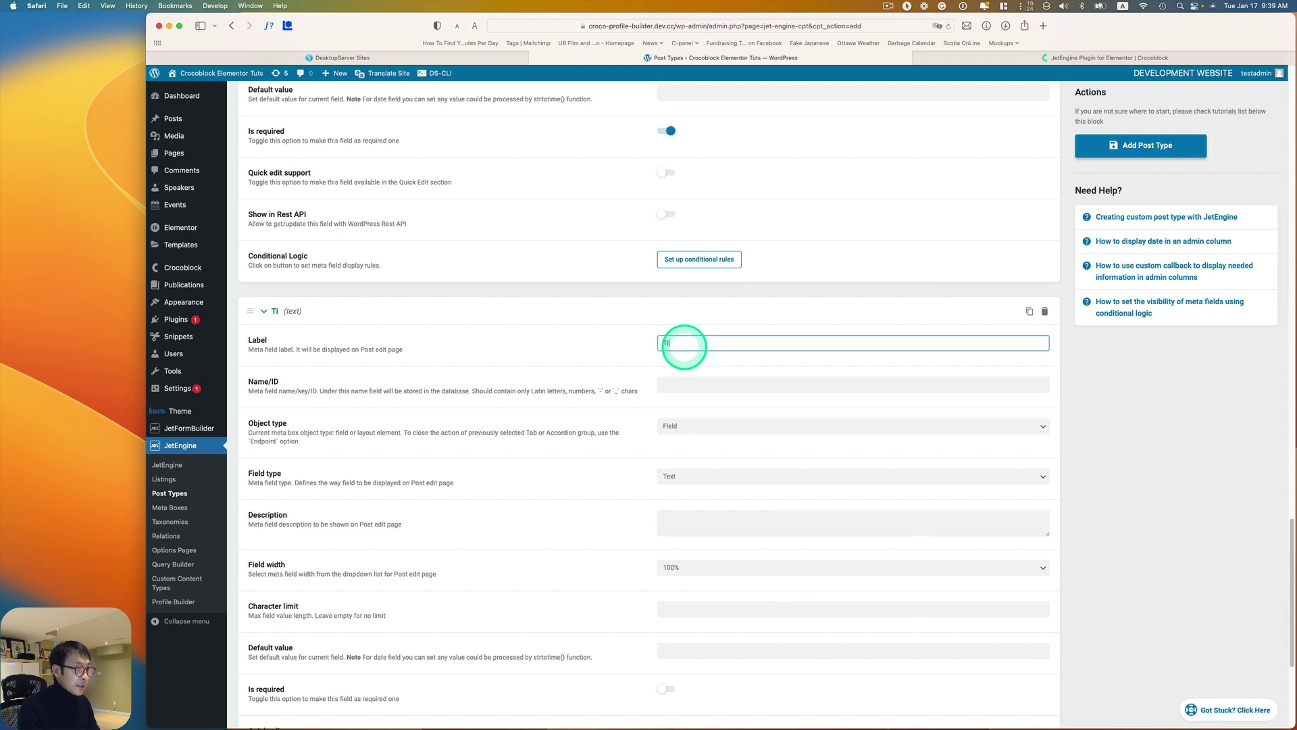
- Label the third field 'Time', set its type to Time and make it required
{"action": "type", "text": "Time"}
{"action": "left_click", "coordinate": [784, 388]}
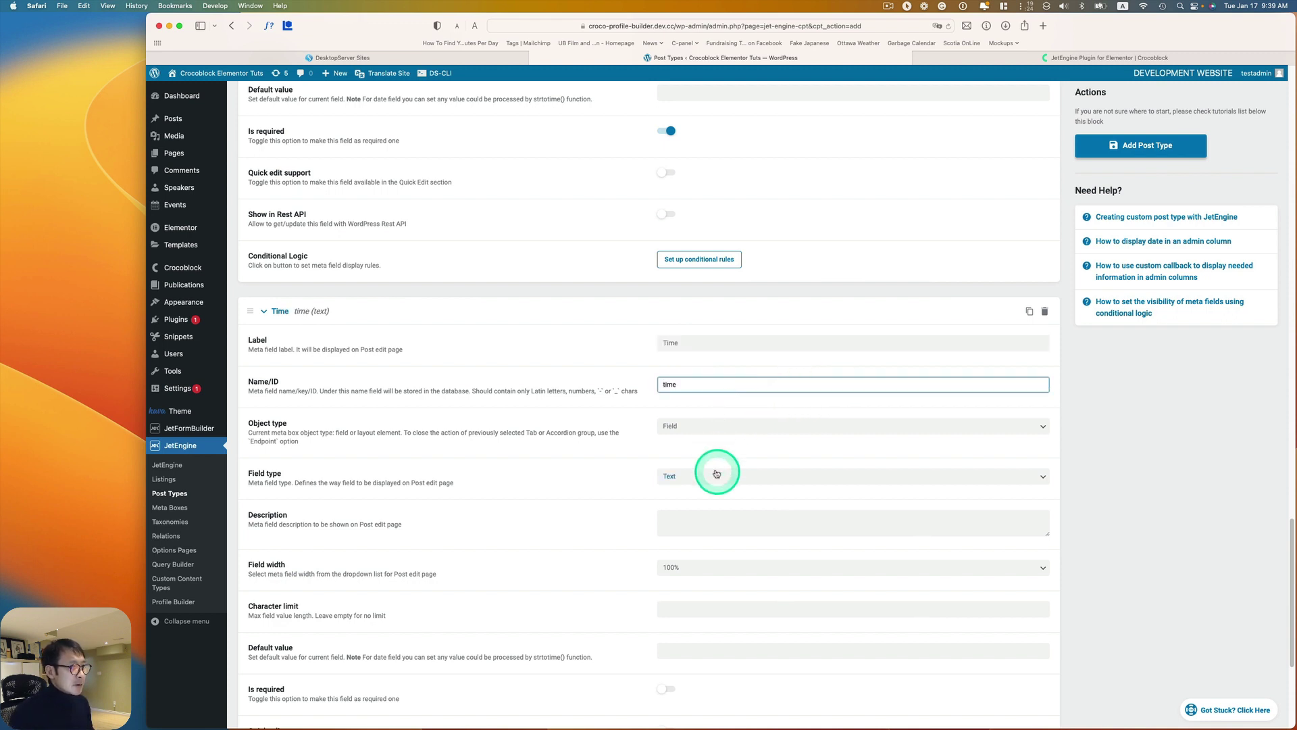
{"action": "left_click", "coordinate": [676, 475]}
{"action": "left_click", "coordinate": [669, 497]}
{"action": "scroll", "coordinate": [729, 510], "scroll_direction": "down", "scroll_amount": 2}
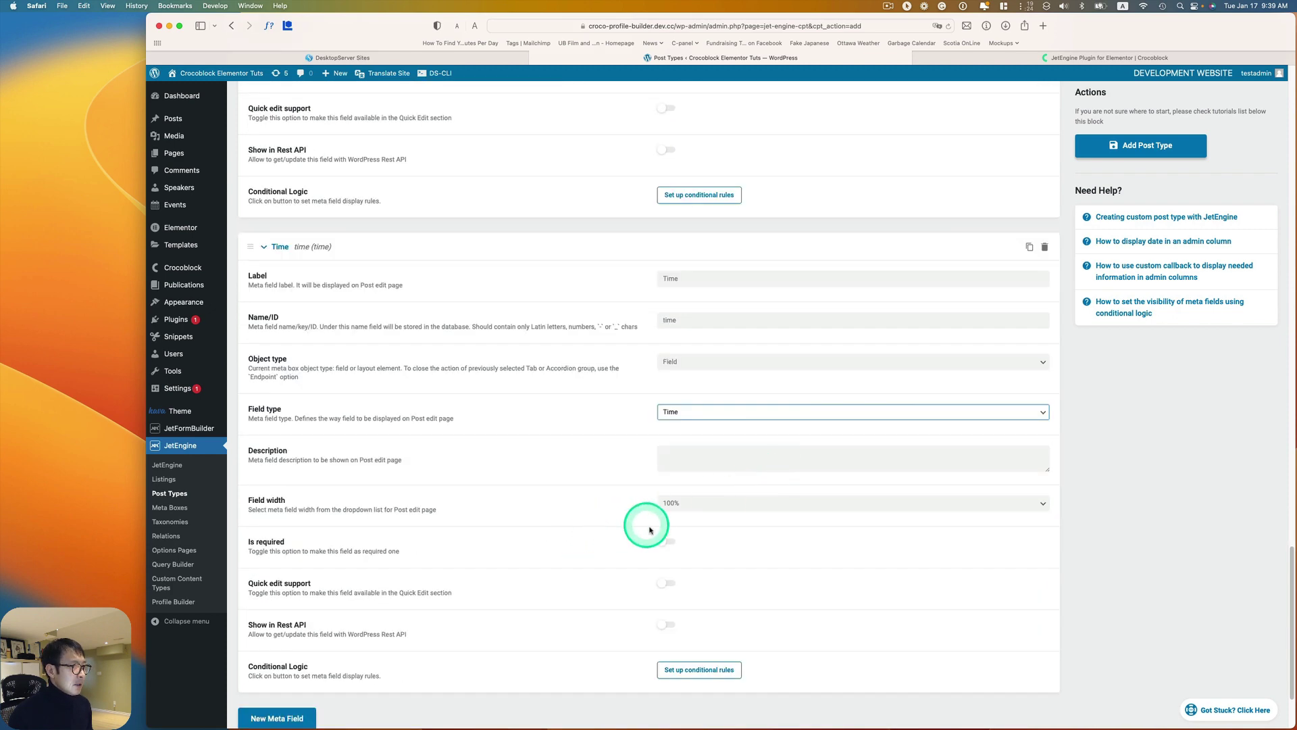
{"action": "left_click", "coordinate": [674, 546]}
{"action": "scroll", "coordinate": [686, 540], "scroll_direction": "down", "scroll_amount": 2}
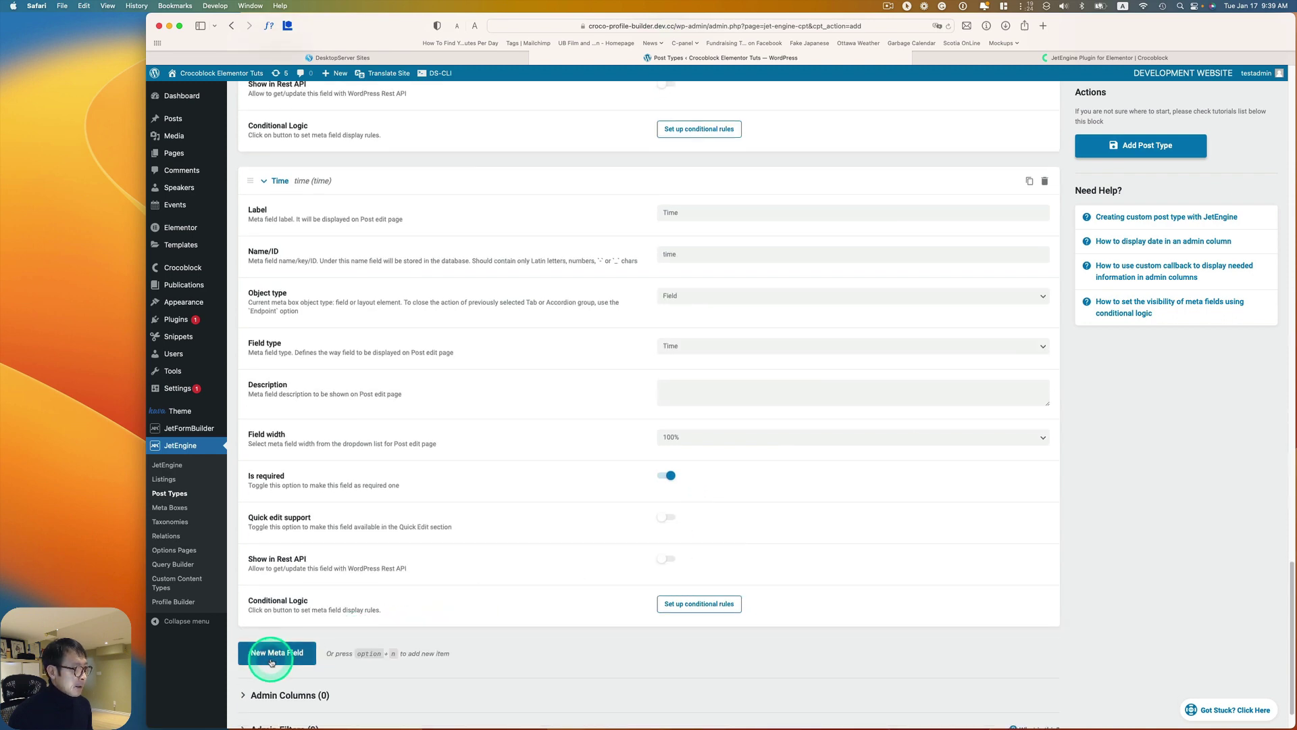
- Add a required Text meta field labelled 'Organizer's name'
{"action": "left_click", "coordinate": [255, 650]}
{"action": "scroll", "coordinate": [449, 610], "scroll_direction": "down", "scroll_amount": 6}
{"action": "left_click", "coordinate": [671, 494]}
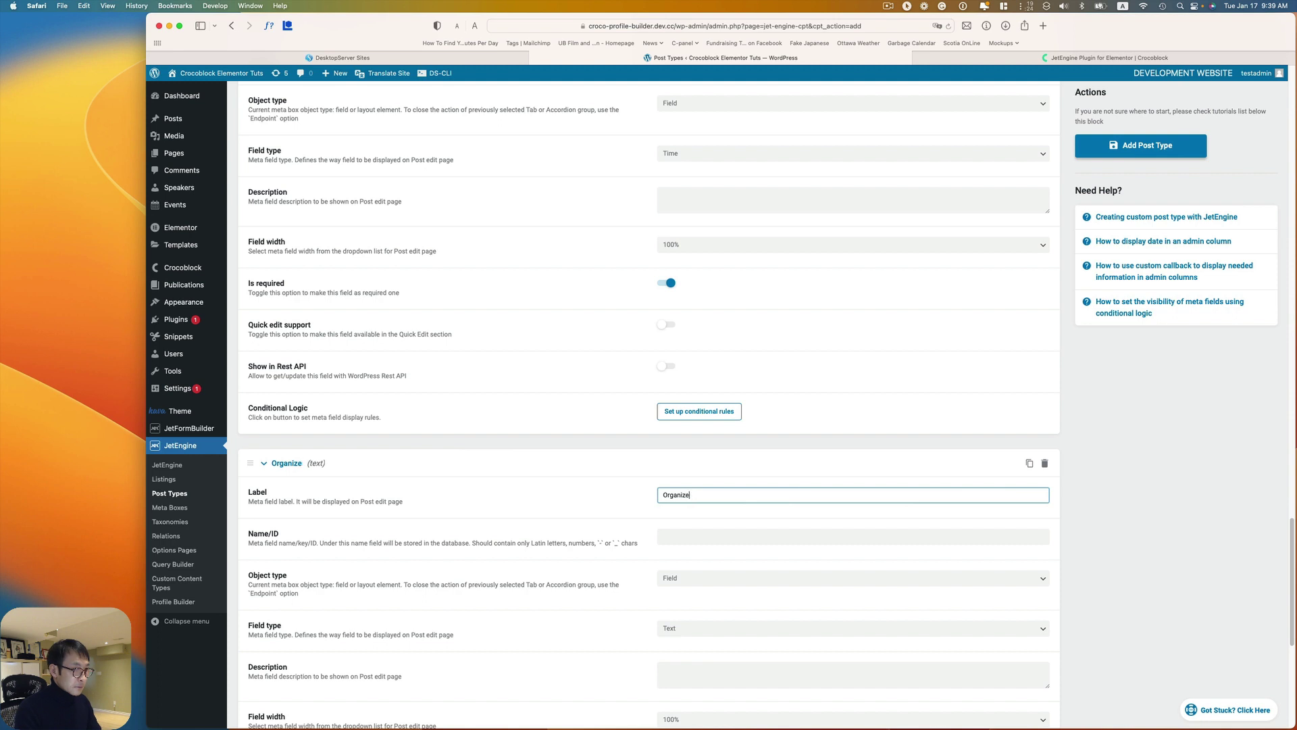
{"action": "type", "text": "Organizer's name"}
{"action": "key", "text": "Tab"}
{"action": "scroll", "coordinate": [703, 492], "scroll_direction": "down", "scroll_amount": 2}
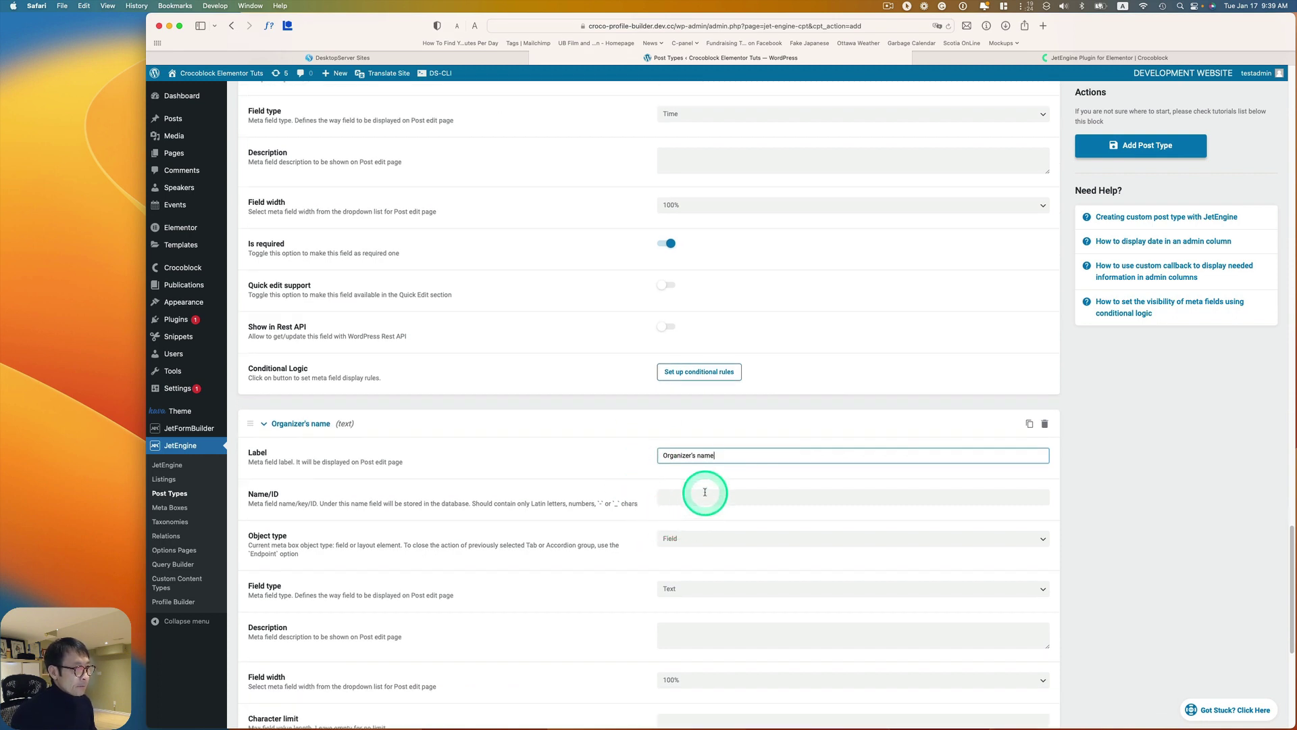
{"action": "scroll", "coordinate": [734, 504], "scroll_direction": "down", "scroll_amount": 1}
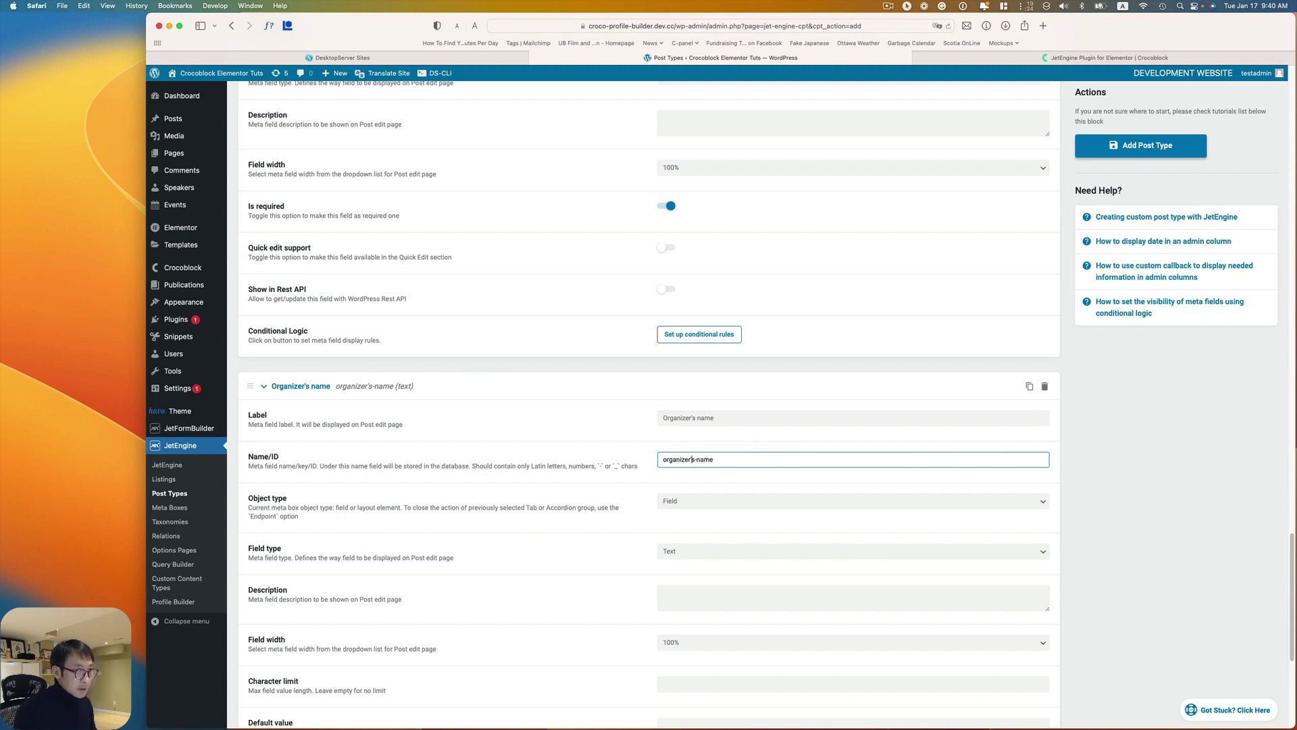
{"action": "scroll", "coordinate": [729, 514], "scroll_direction": "down", "scroll_amount": 1}
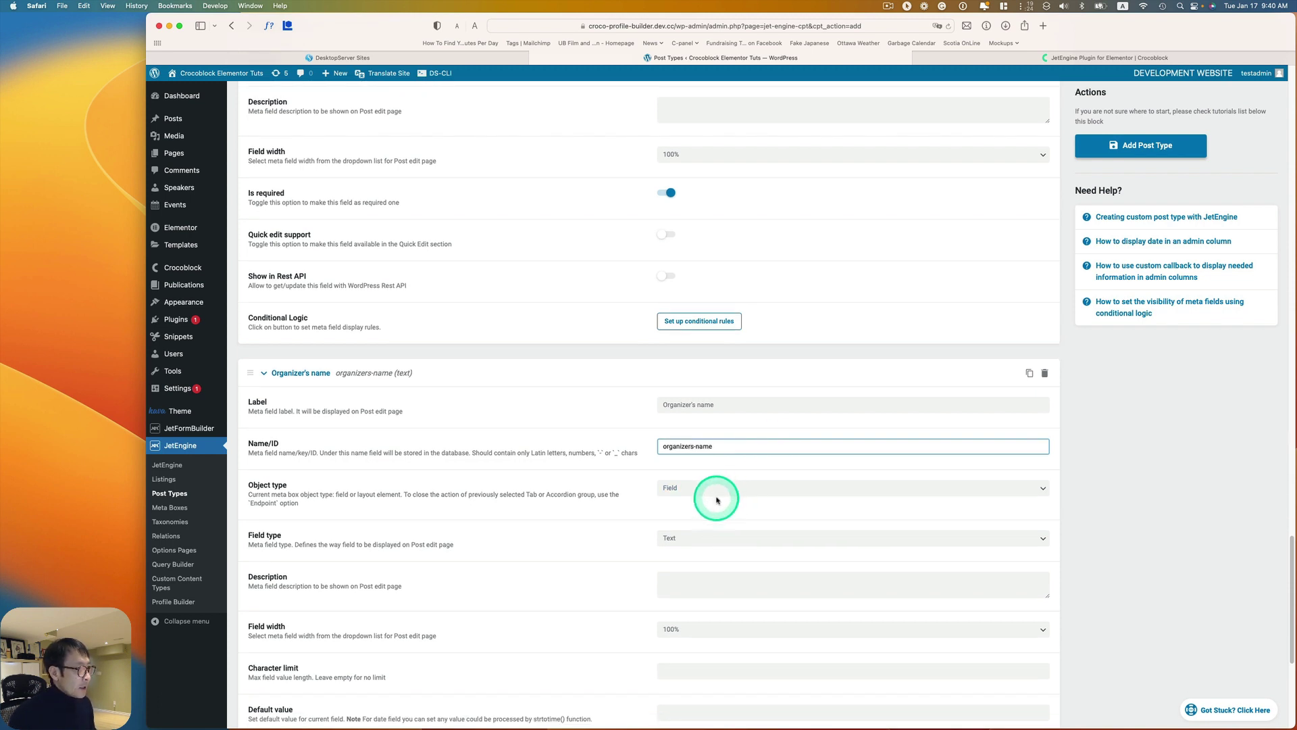
{"action": "scroll", "coordinate": [717, 500], "scroll_direction": "down", "scroll_amount": 2}
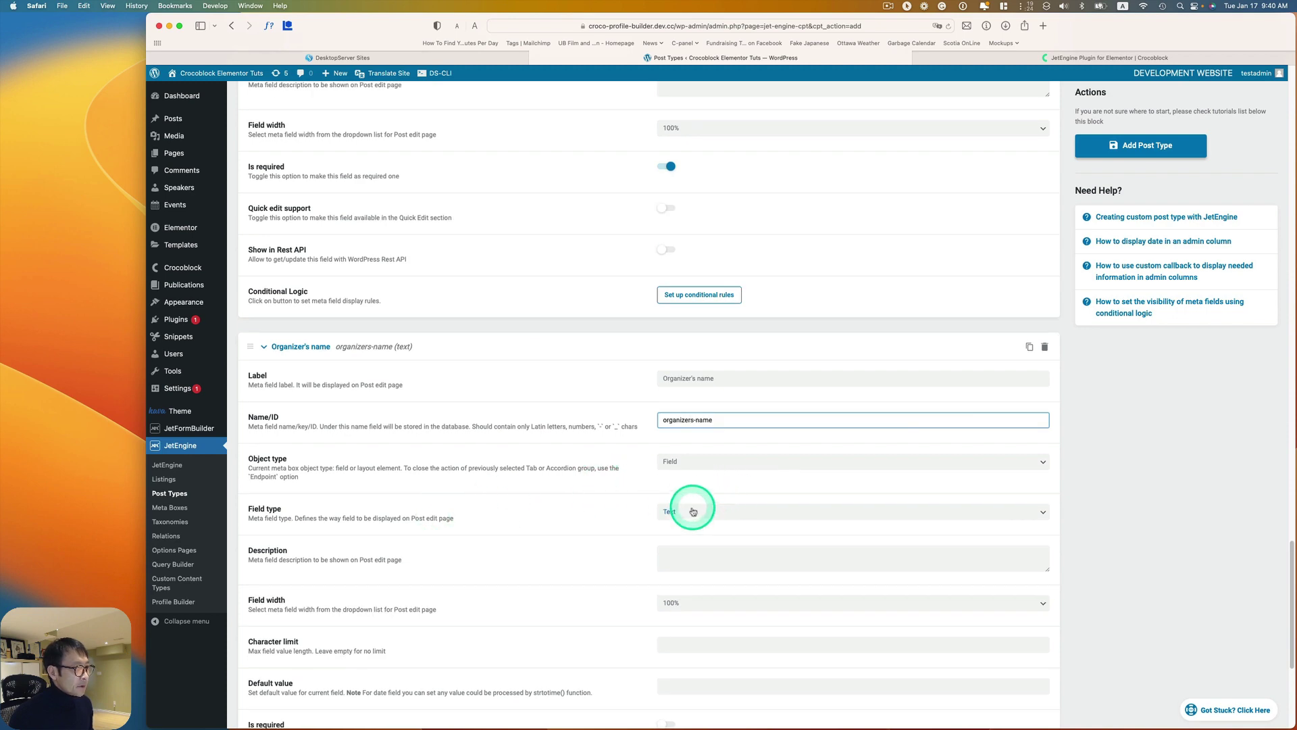
{"action": "left_click", "coordinate": [693, 510]}
{"action": "left_click", "coordinate": [696, 510]}
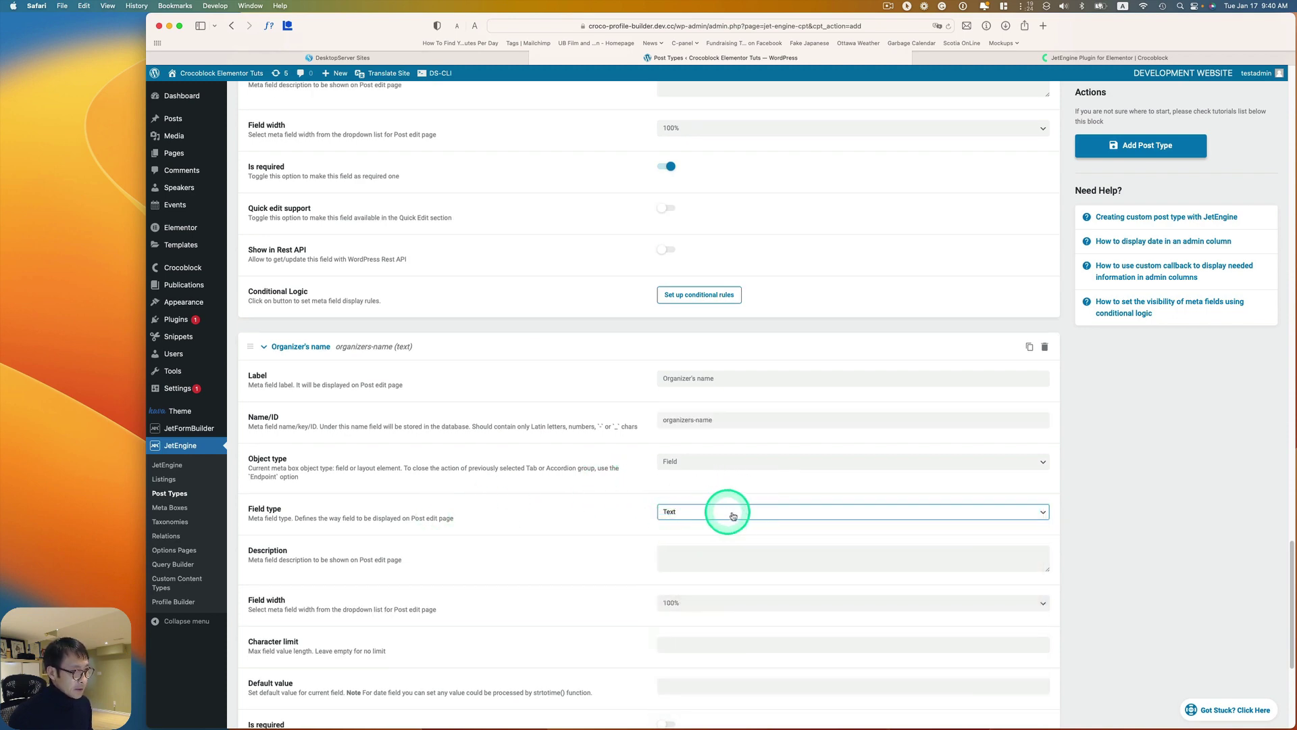
{"action": "scroll", "coordinate": [733, 516], "scroll_direction": "down", "scroll_amount": 5}
{"action": "scroll", "coordinate": [732, 518], "scroll_direction": "down", "scroll_amount": 3}
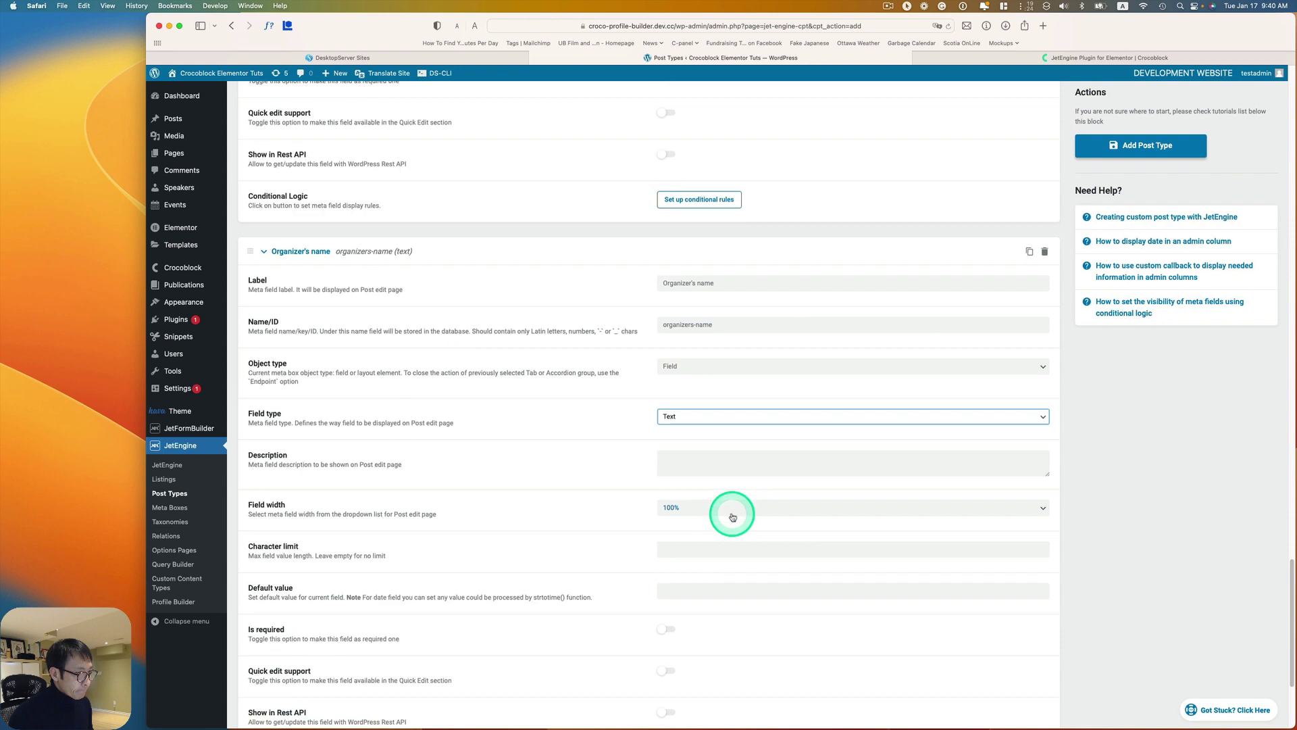
{"action": "scroll", "coordinate": [733, 514], "scroll_direction": "down", "scroll_amount": 1}
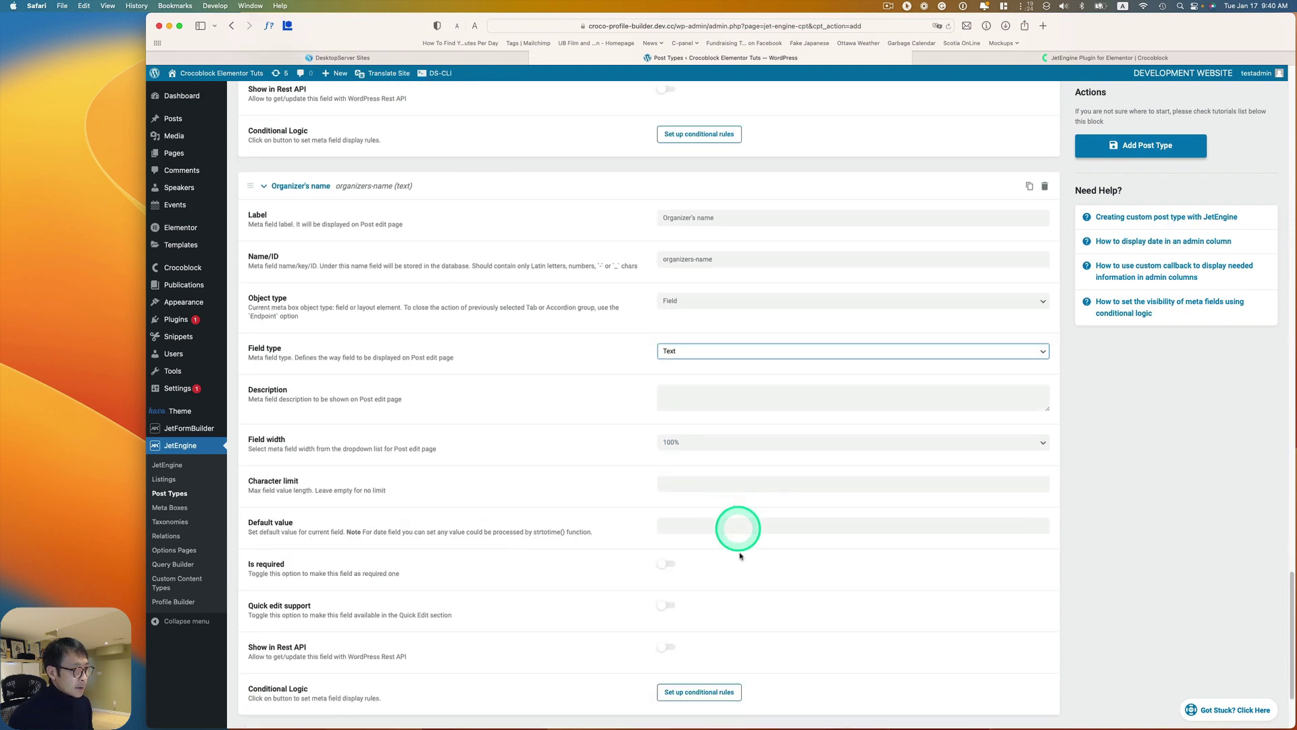
{"action": "left_click", "coordinate": [673, 567]}
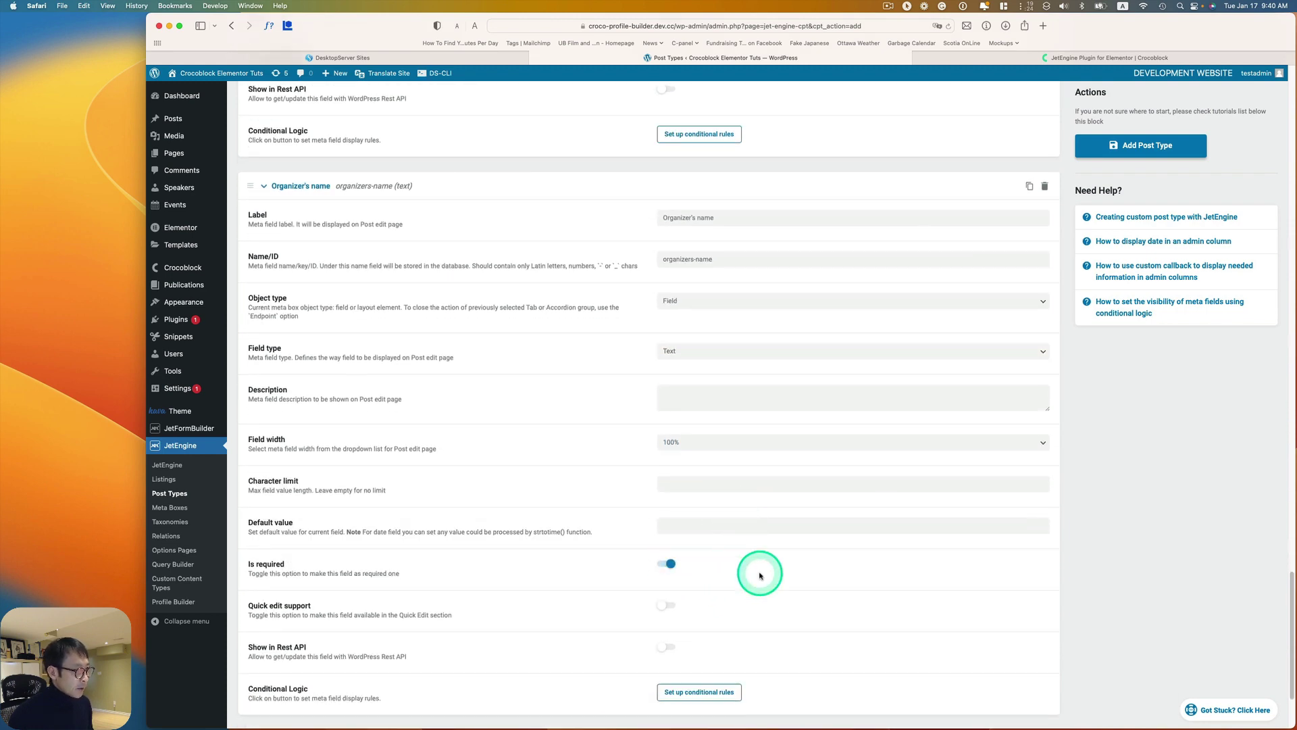
{"action": "scroll", "coordinate": [764, 574], "scroll_direction": "down", "scroll_amount": 2}
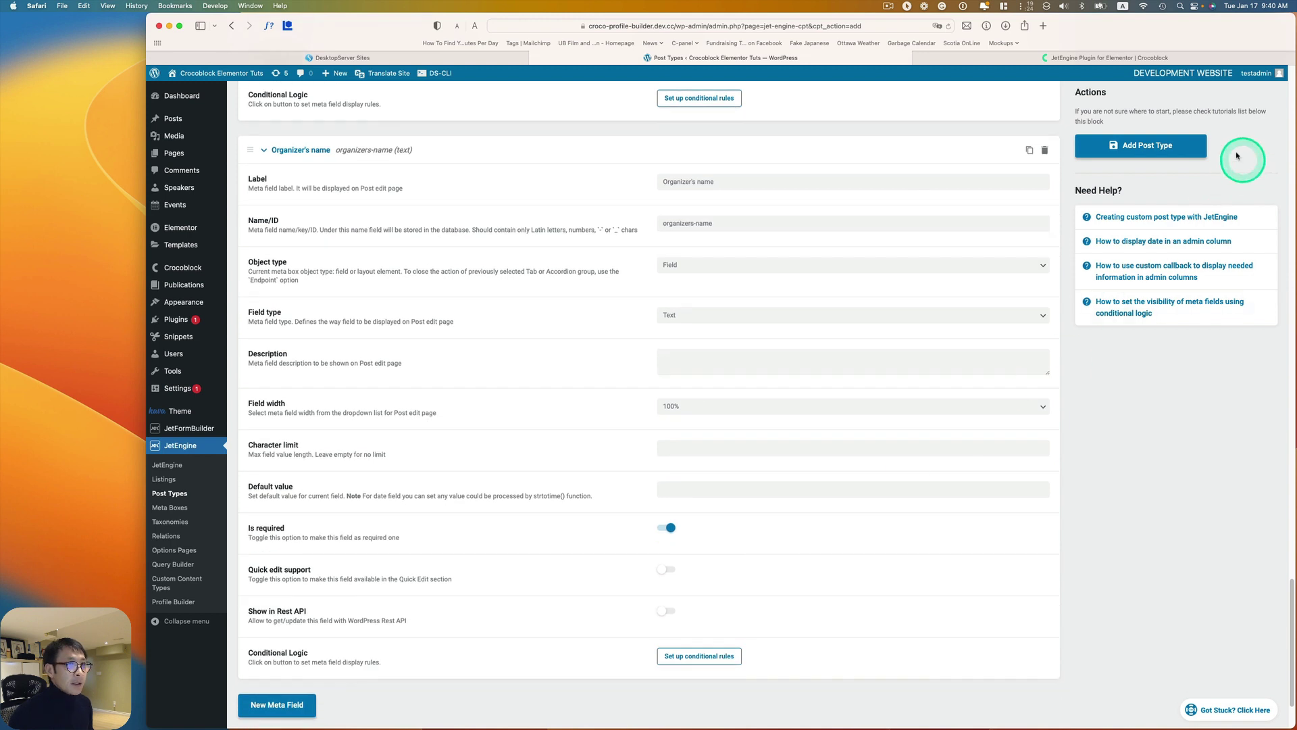
- Save the Events post type and open the 'Protect your WordPress site' event for editing
{"action": "left_click", "coordinate": [1150, 147]}
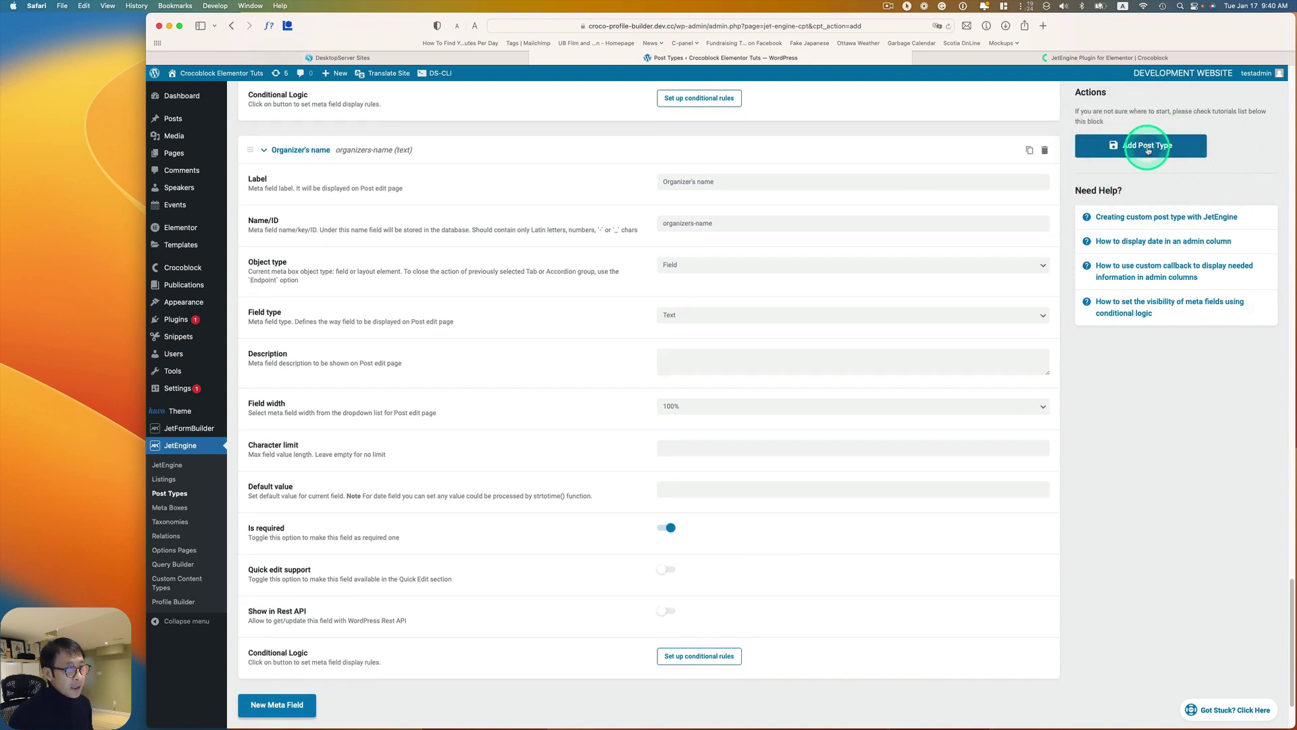
{"action": "mouse_move", "coordinate": [173, 207]}
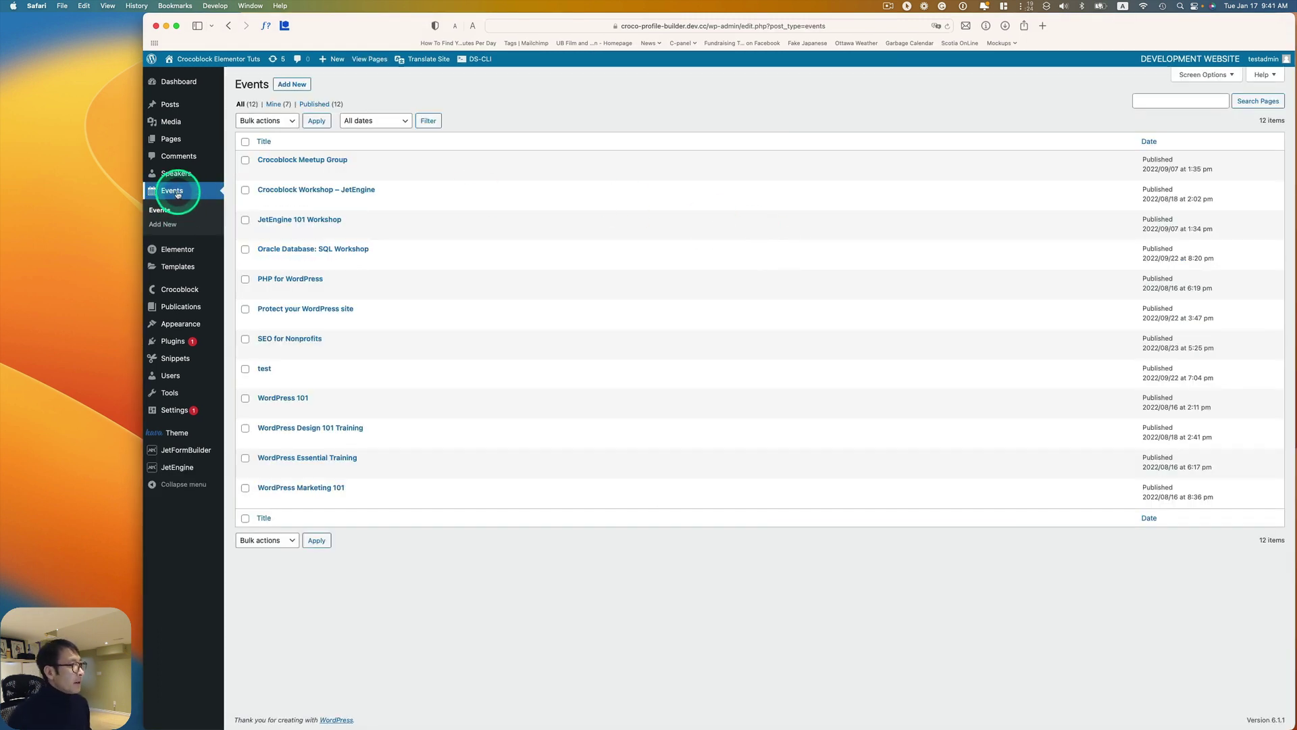
{"action": "mouse_move", "coordinate": [268, 178]}
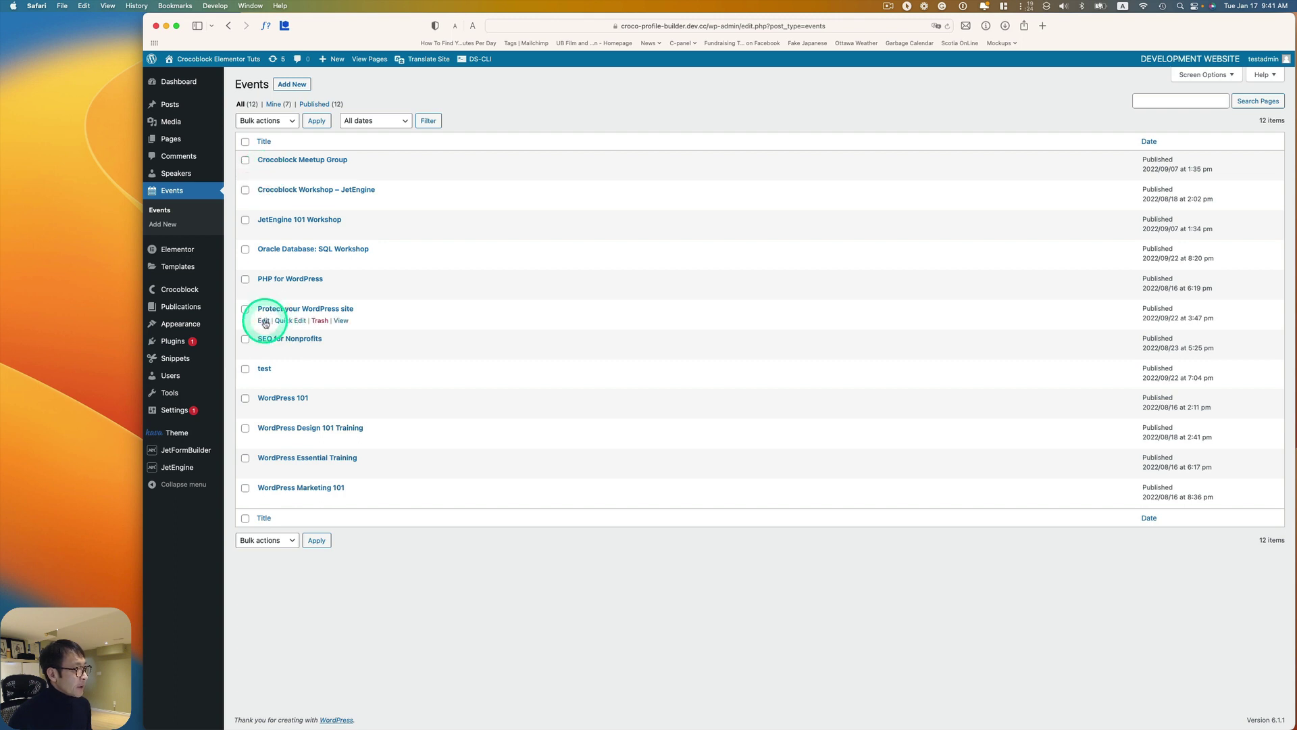
{"action": "left_click", "coordinate": [264, 322]}
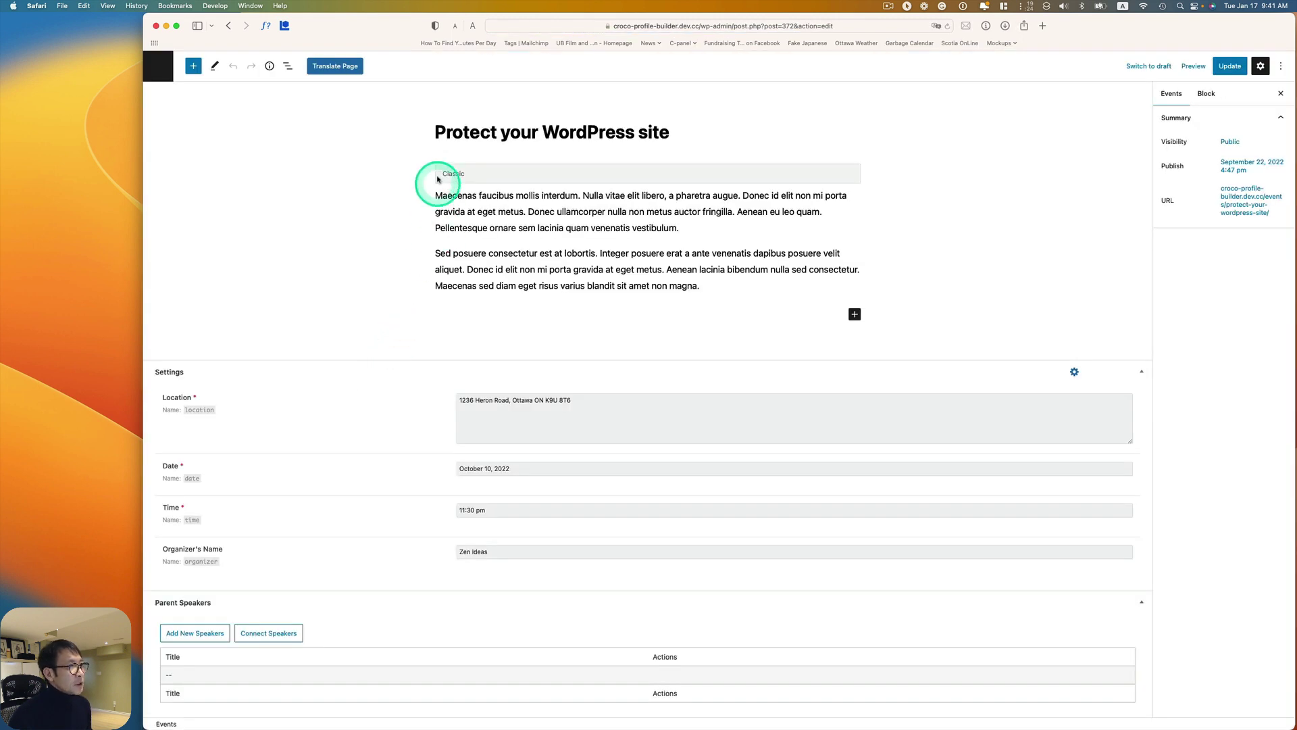
- Review the event's title, content, date and 11:30 pm time unchanged, then return to the Events list
{"action": "left_click", "coordinate": [457, 130]}
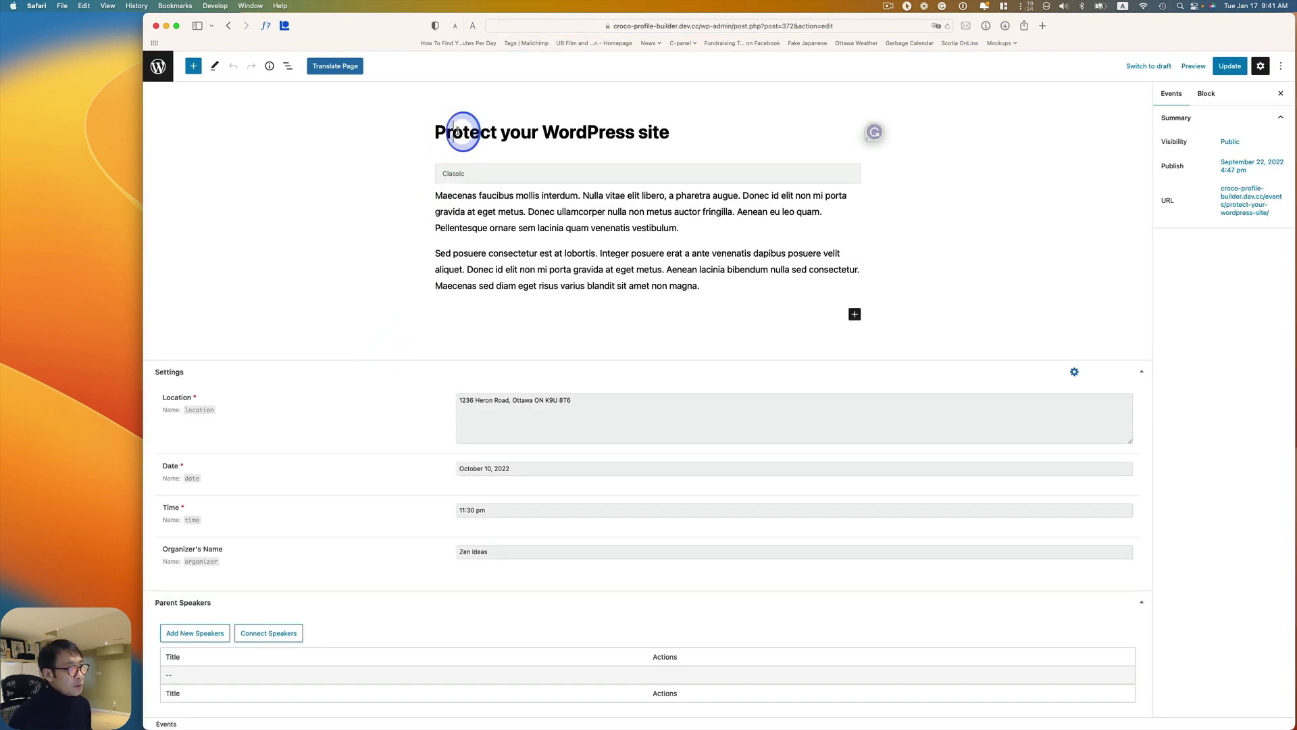
{"action": "left_click", "coordinate": [604, 253]}
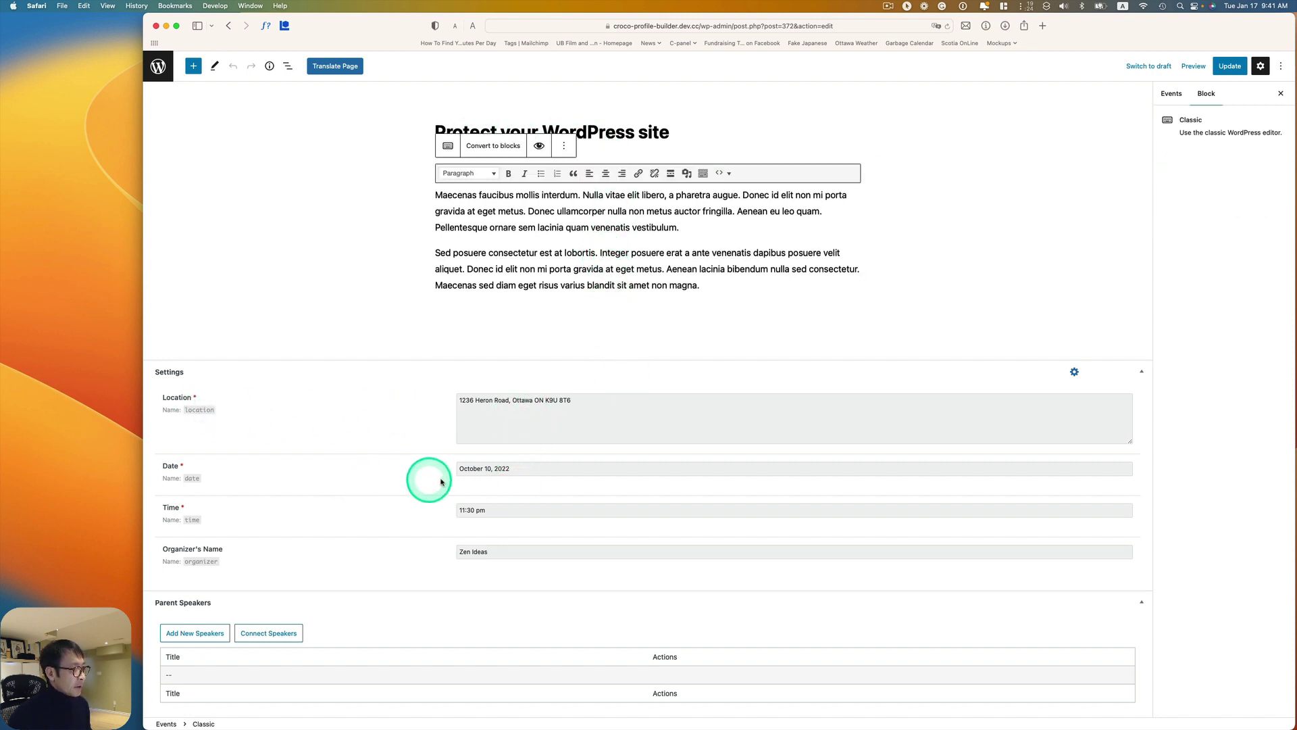
{"action": "left_click", "coordinate": [513, 469]}
{"action": "left_click", "coordinate": [338, 497]}
{"action": "left_click", "coordinate": [489, 513]}
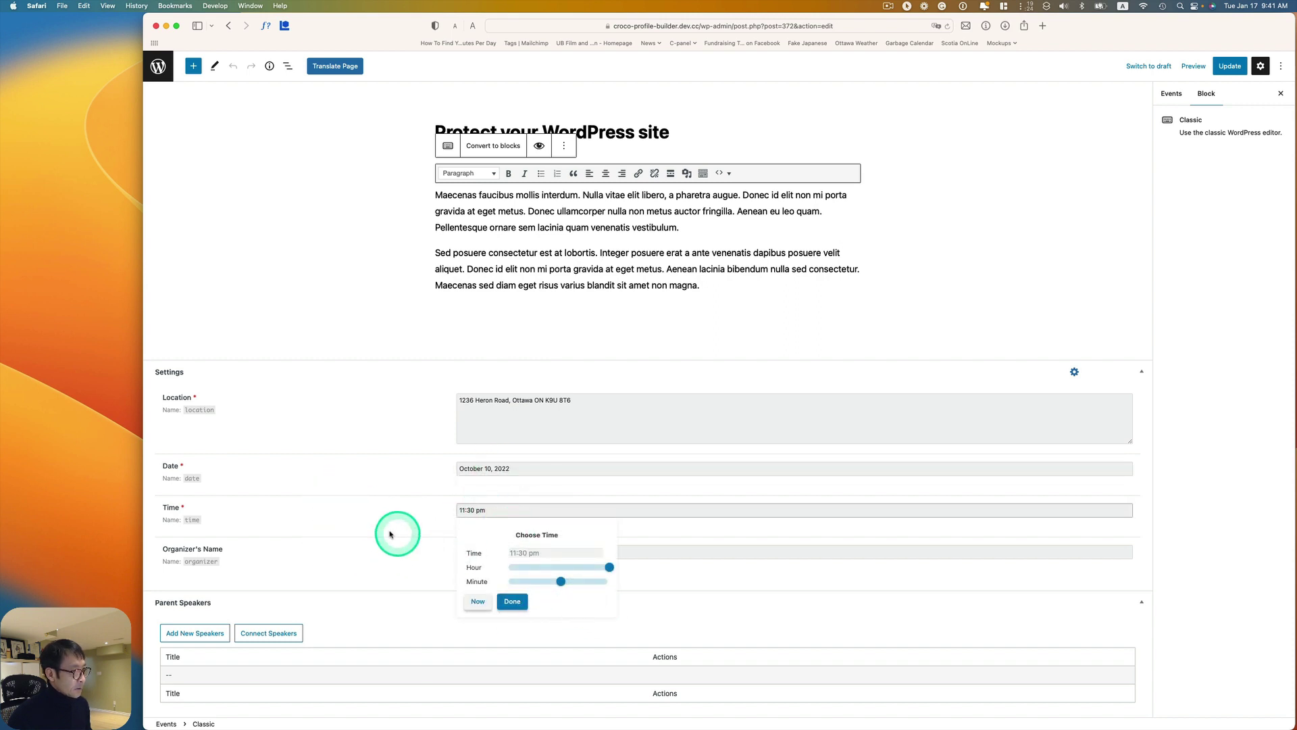
{"action": "left_click", "coordinate": [409, 540]}
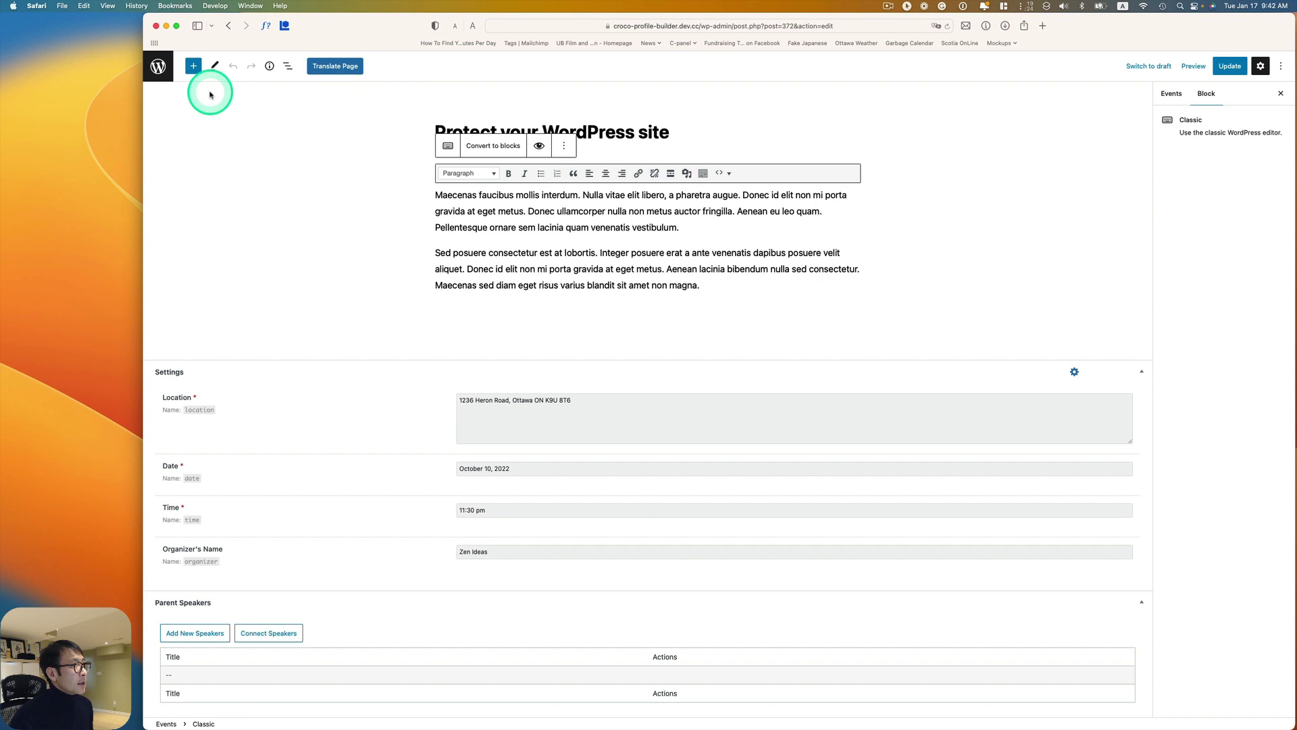
{"action": "left_click", "coordinate": [229, 26]}
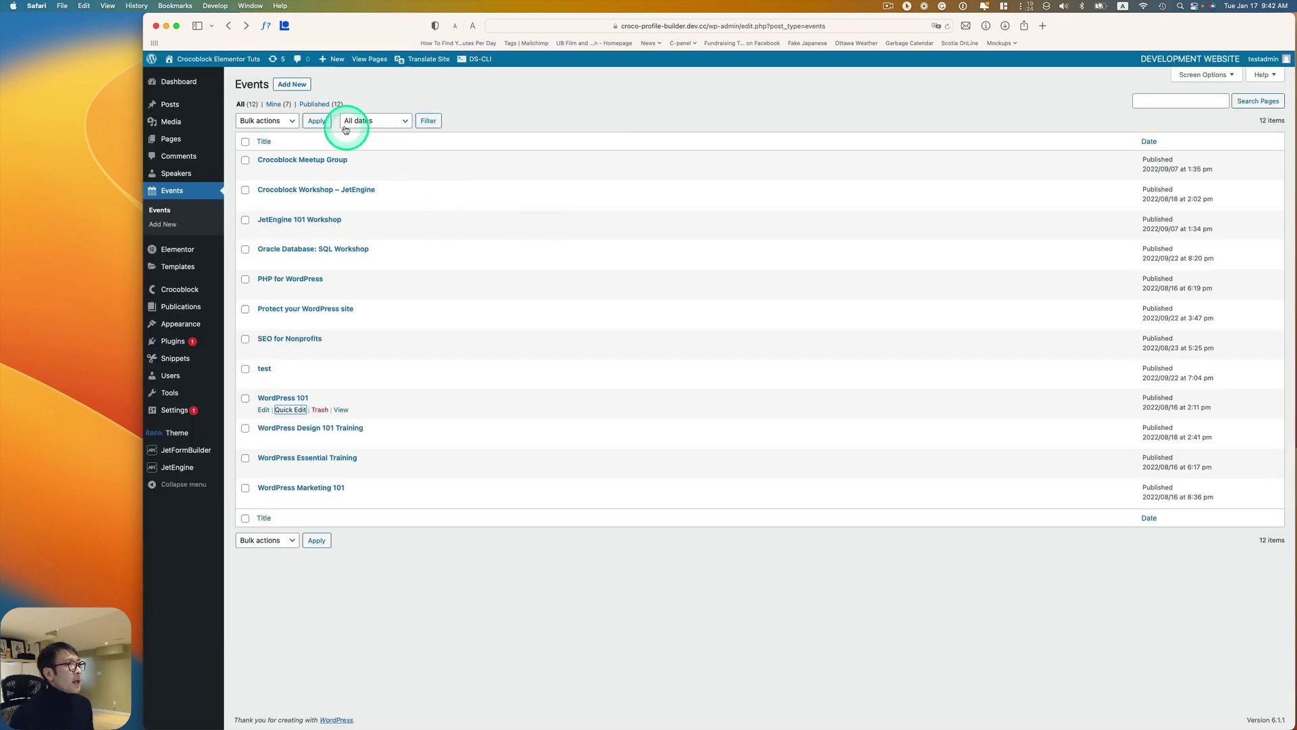
- Create a new event titled 'How to create CPT with JetEngine Webinar' with placeholder description text
{"action": "left_click", "coordinate": [297, 87]}
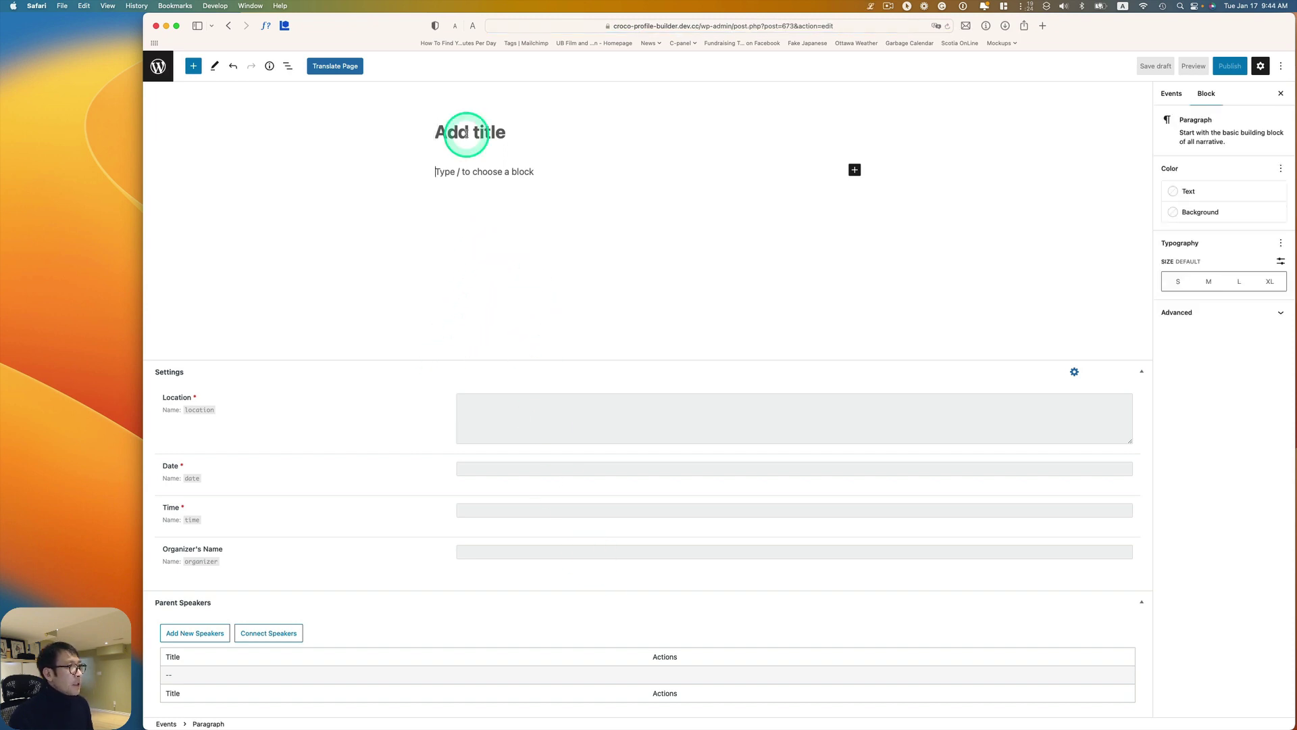
{"action": "left_click", "coordinate": [462, 133]}
{"action": "type", "text": "How to create CPT with JetEngine"}
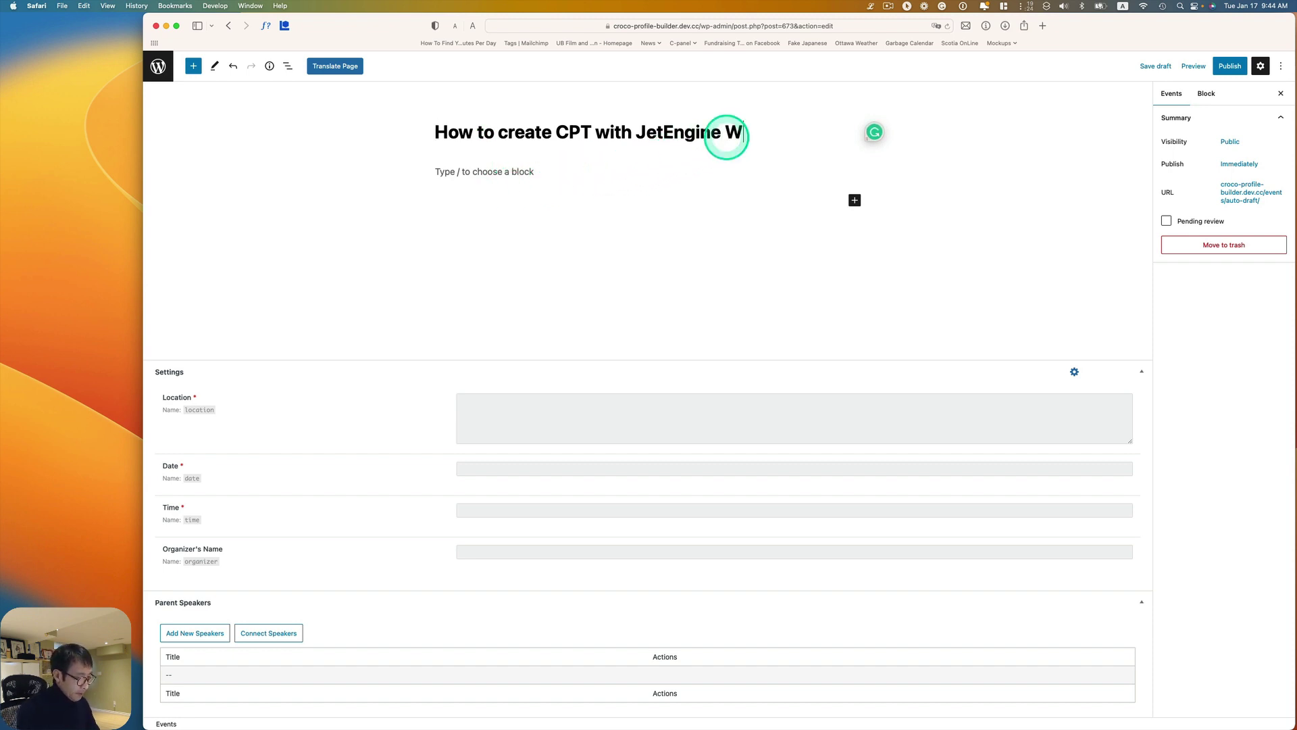
{"action": "left_click", "coordinate": [556, 170]}
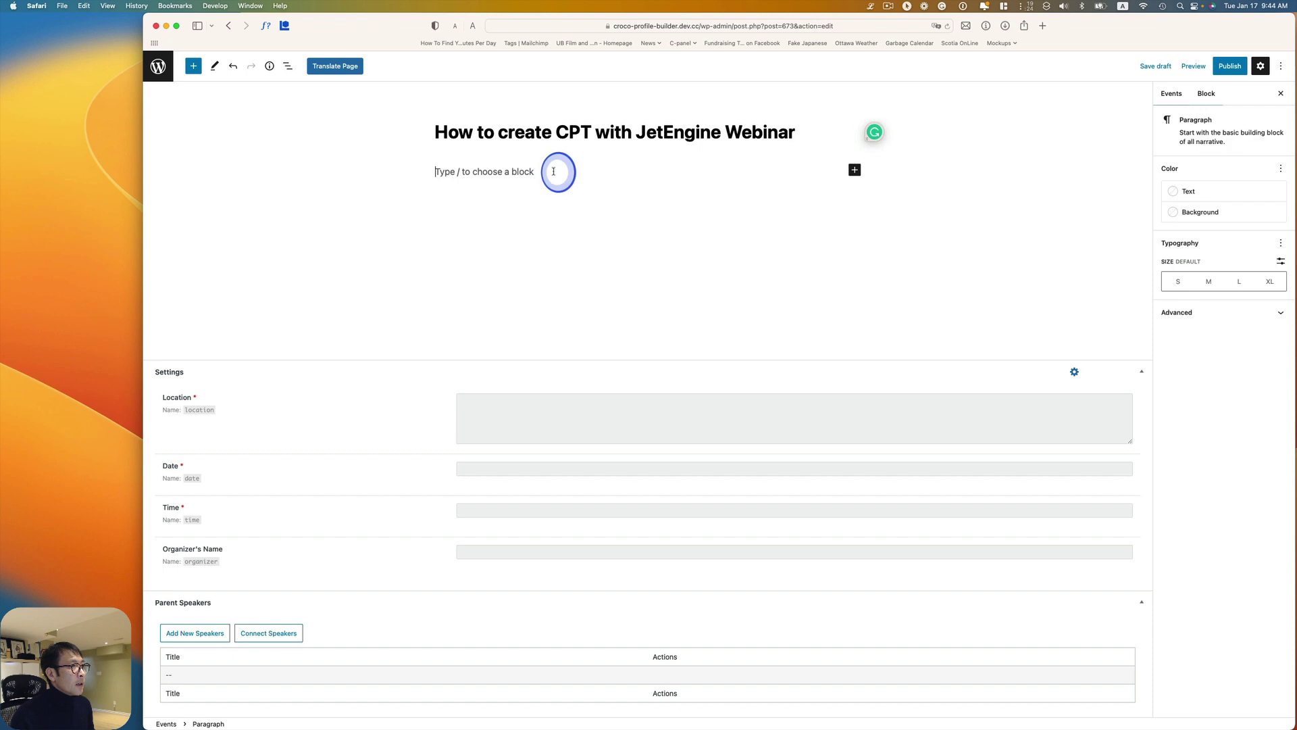
{"action": "left_click", "coordinate": [872, 7]}
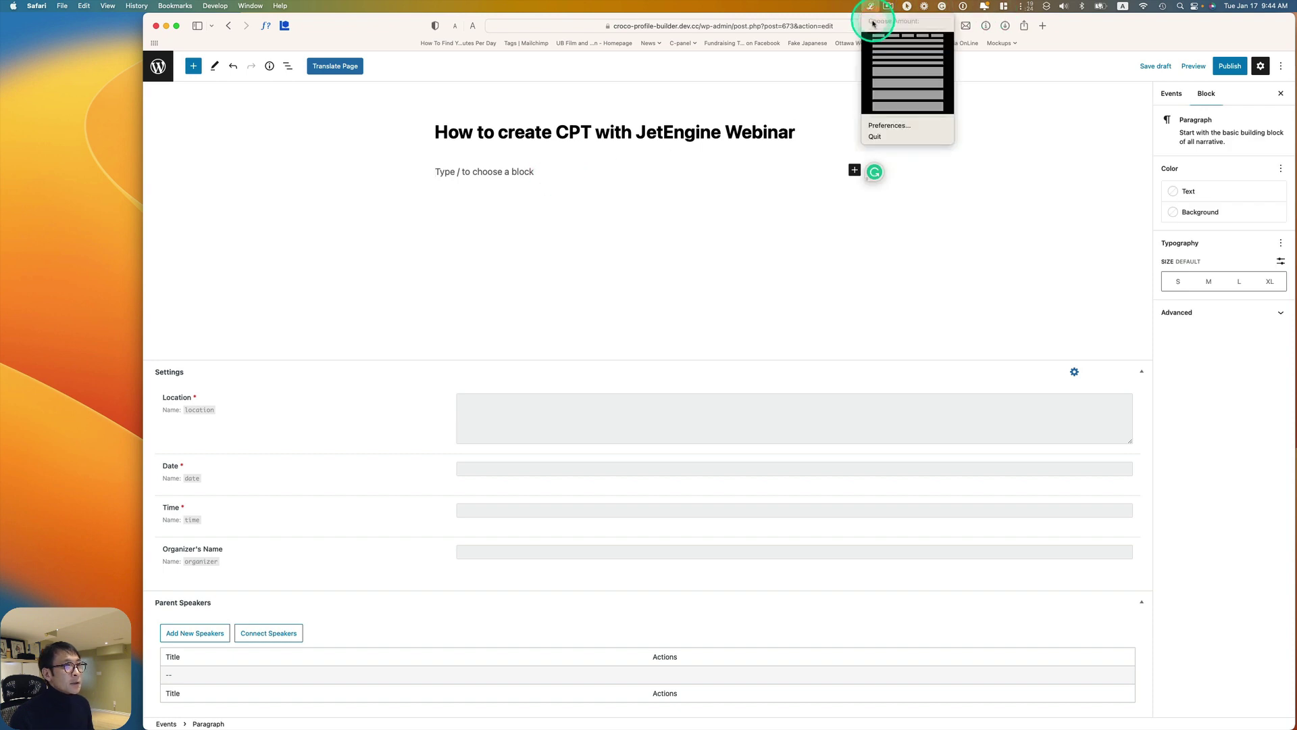
{"action": "left_click", "coordinate": [893, 65]}
{"action": "type", "text": "Morbi leo risus, porta ac consectetur ac, vestibulum at eros. Maecenas sed diam eget risus varius blandit sit amet non magna. Cum sociis natoque penatibus et magnis dis parturient montes, nascetur ridiculus mus. Donec sed odio dui. Maecenas faucibus mollis interdum. Cum sociis natoque penatibus et magnis dis parturient montes, nascetur ridiculus mus."}
- Fill in the location, date January 19, 2023, time 11:00 am and organizer Zen Ideas, then publish
{"action": "left_click", "coordinate": [506, 414]}
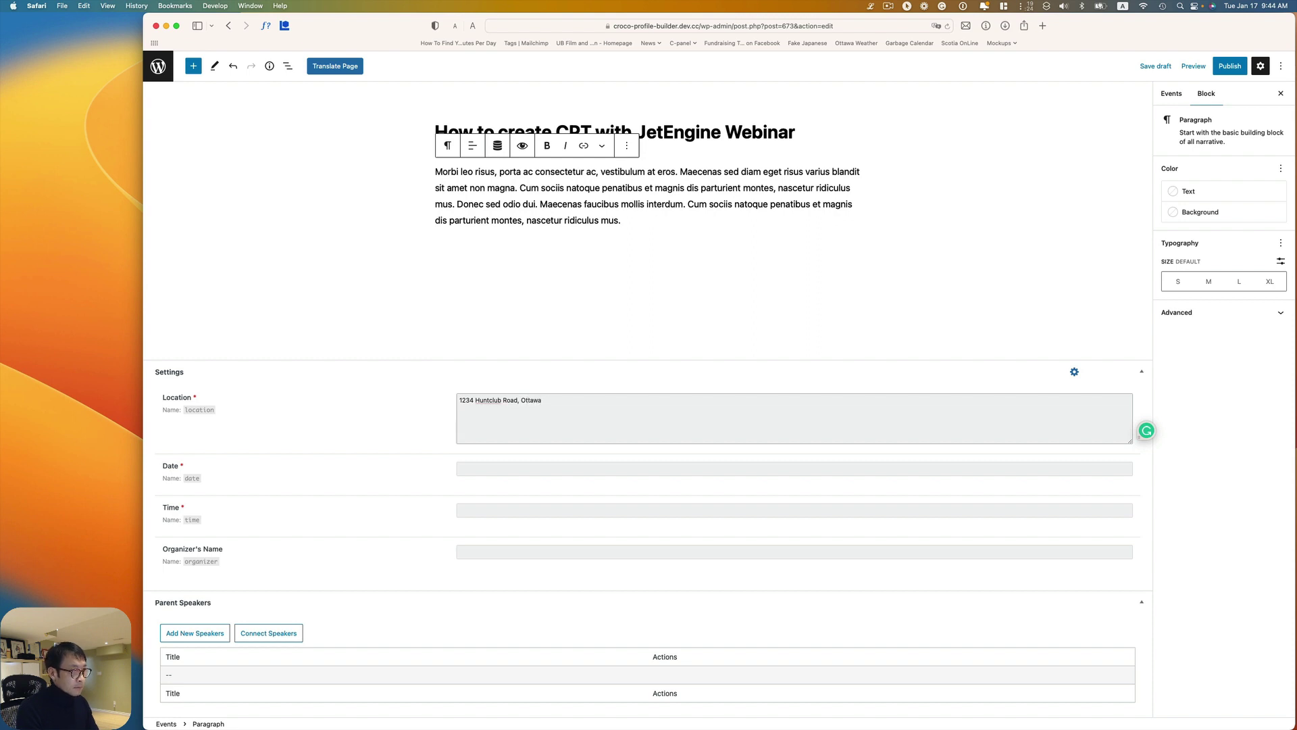
{"action": "left_click", "coordinate": [504, 468]}
{"action": "left_click", "coordinate": [506, 524]}
{"action": "left_click", "coordinate": [471, 510]}
{"action": "left_click_drag", "start_coordinate": [513, 568], "coordinate": [557, 567]}
{"action": "left_click", "coordinate": [512, 601]}
{"action": "left_click", "coordinate": [484, 553]}
{"action": "type", "text": "Zen Ideas"}
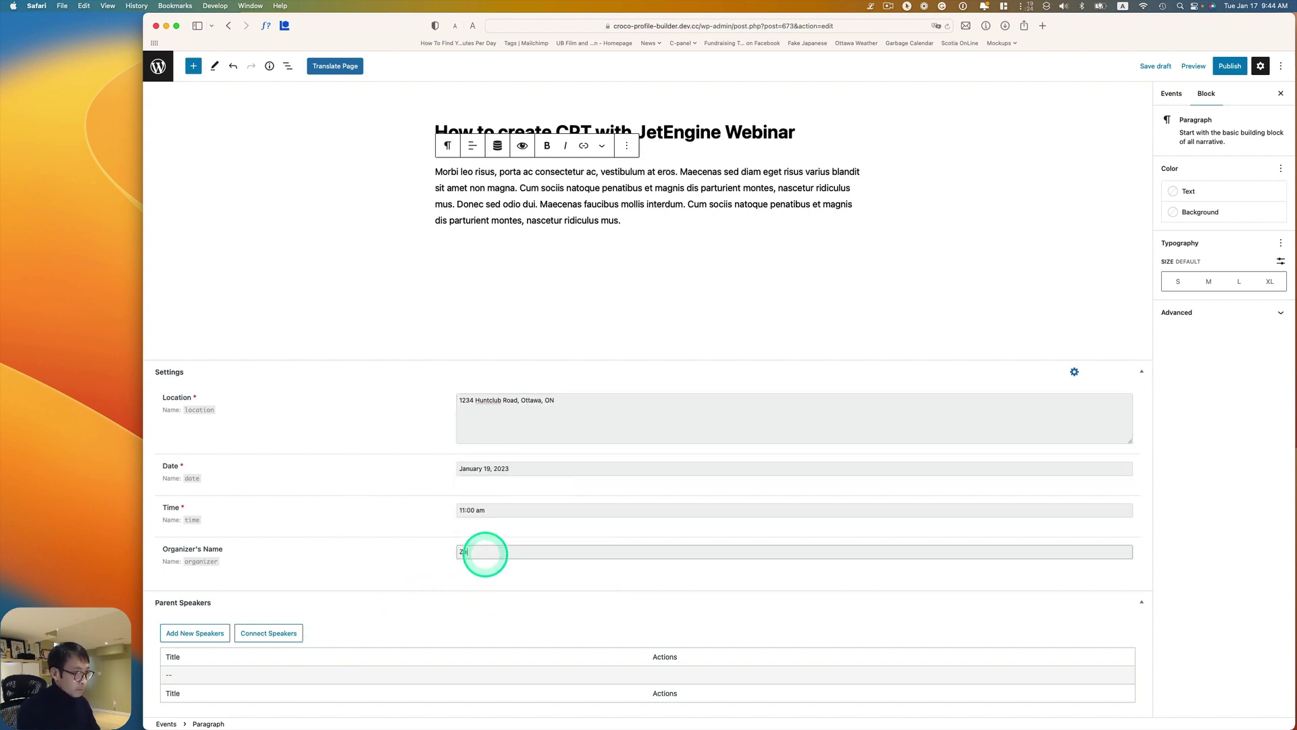
{"action": "left_click", "coordinate": [1231, 66]}
{"action": "left_click", "coordinate": [1191, 64]}
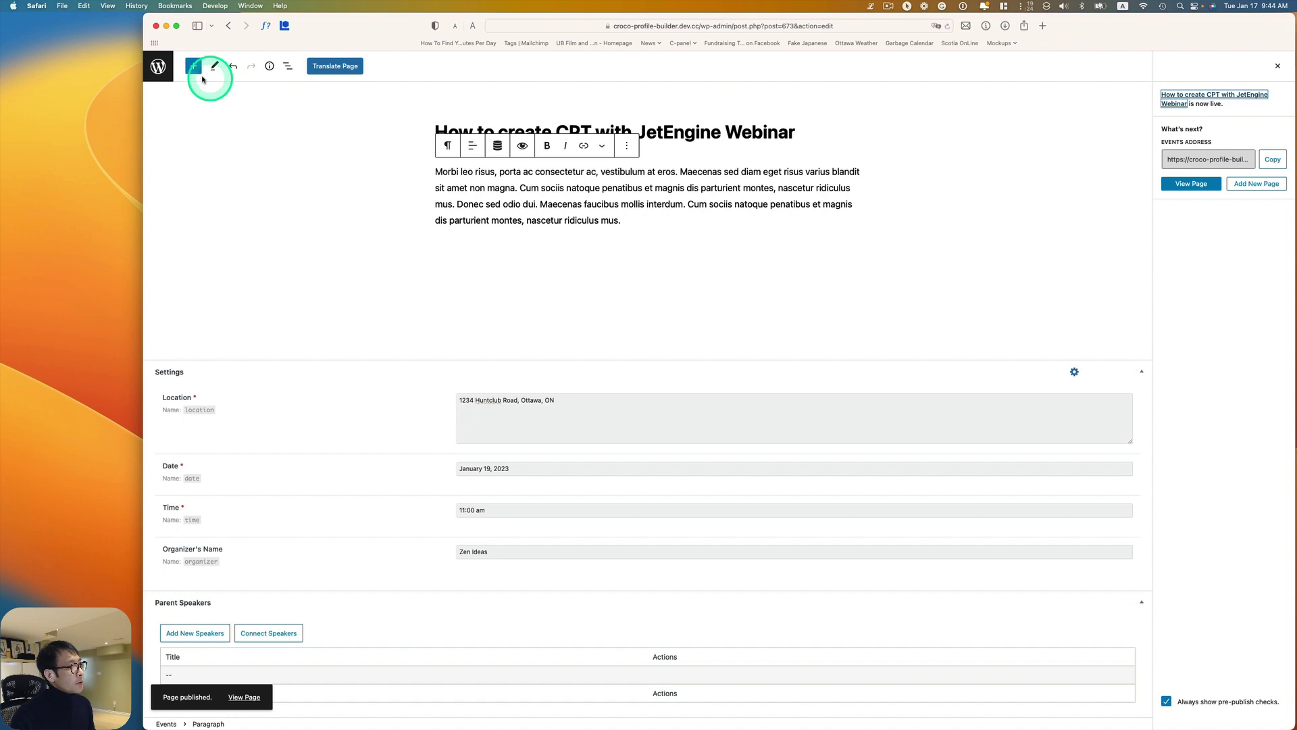
- Locate 'How to create CPT with JetEngine Webinar' under 19 January on the Event Calendar and view its details
{"action": "left_click", "coordinate": [167, 68]}
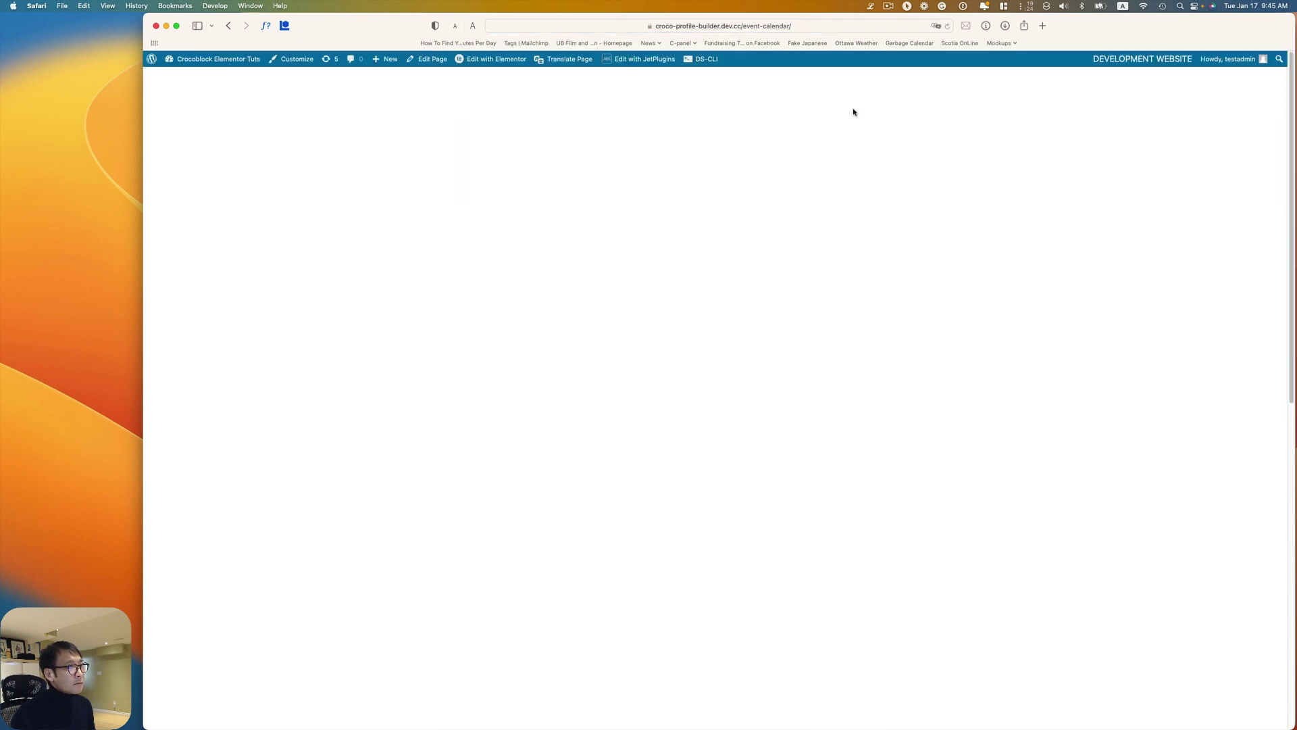
{"action": "scroll", "coordinate": [888, 387], "scroll_direction": "down", "scroll_amount": 10}
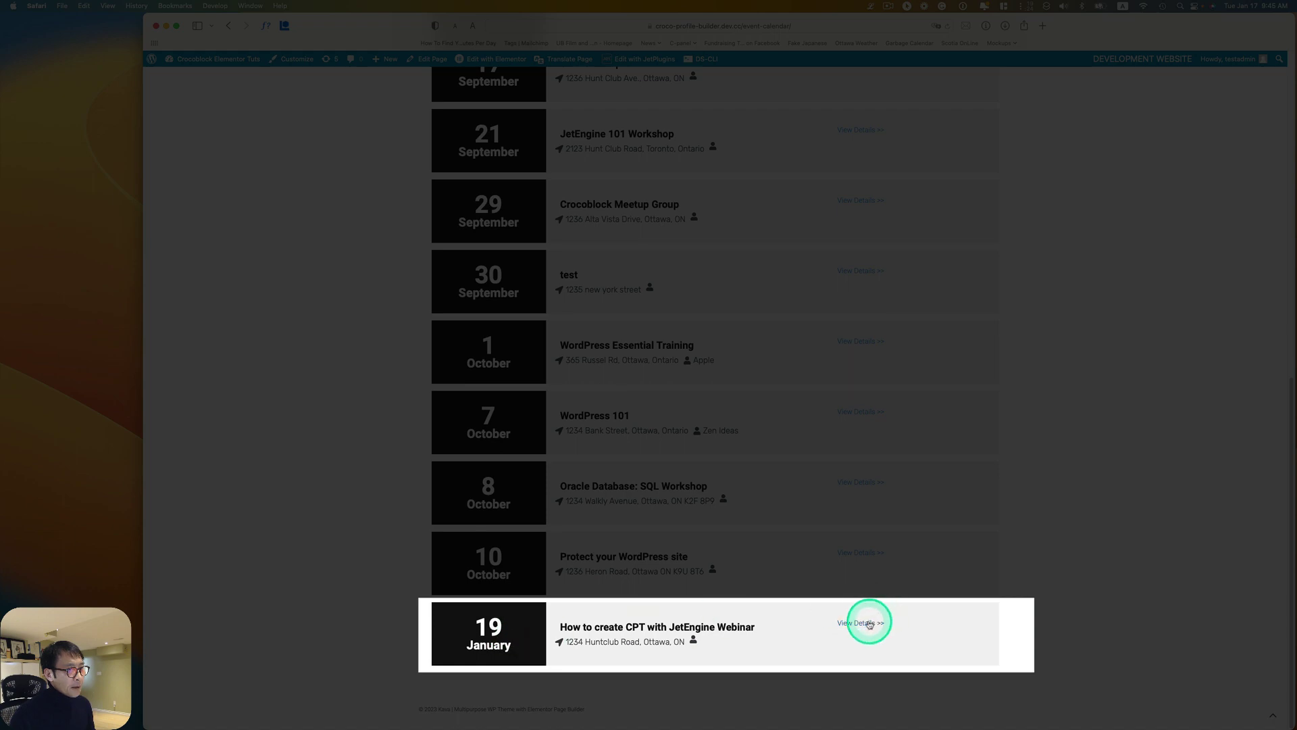
{"action": "left_click", "coordinate": [863, 622]}
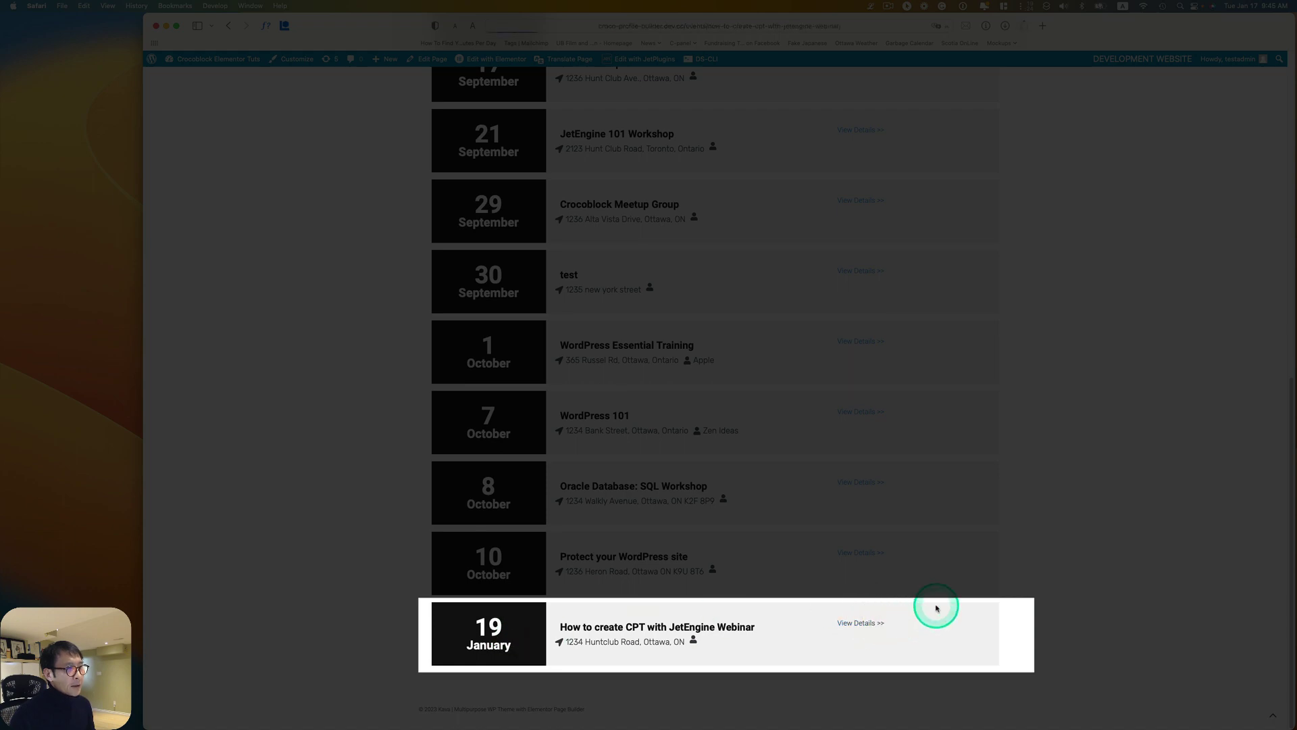